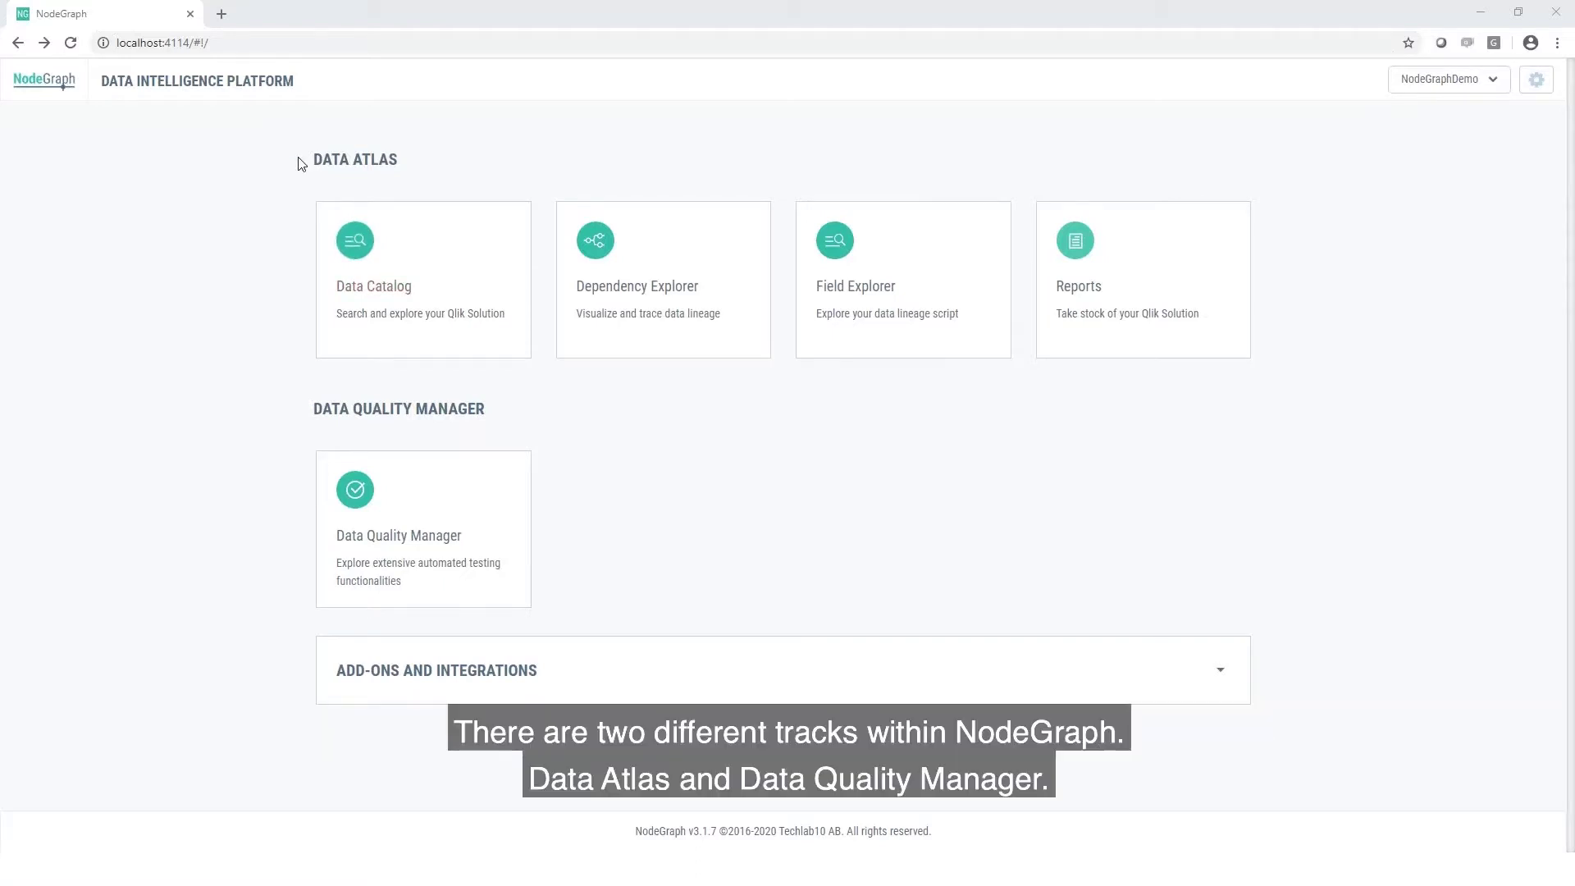
drag(309, 161, 401, 161)
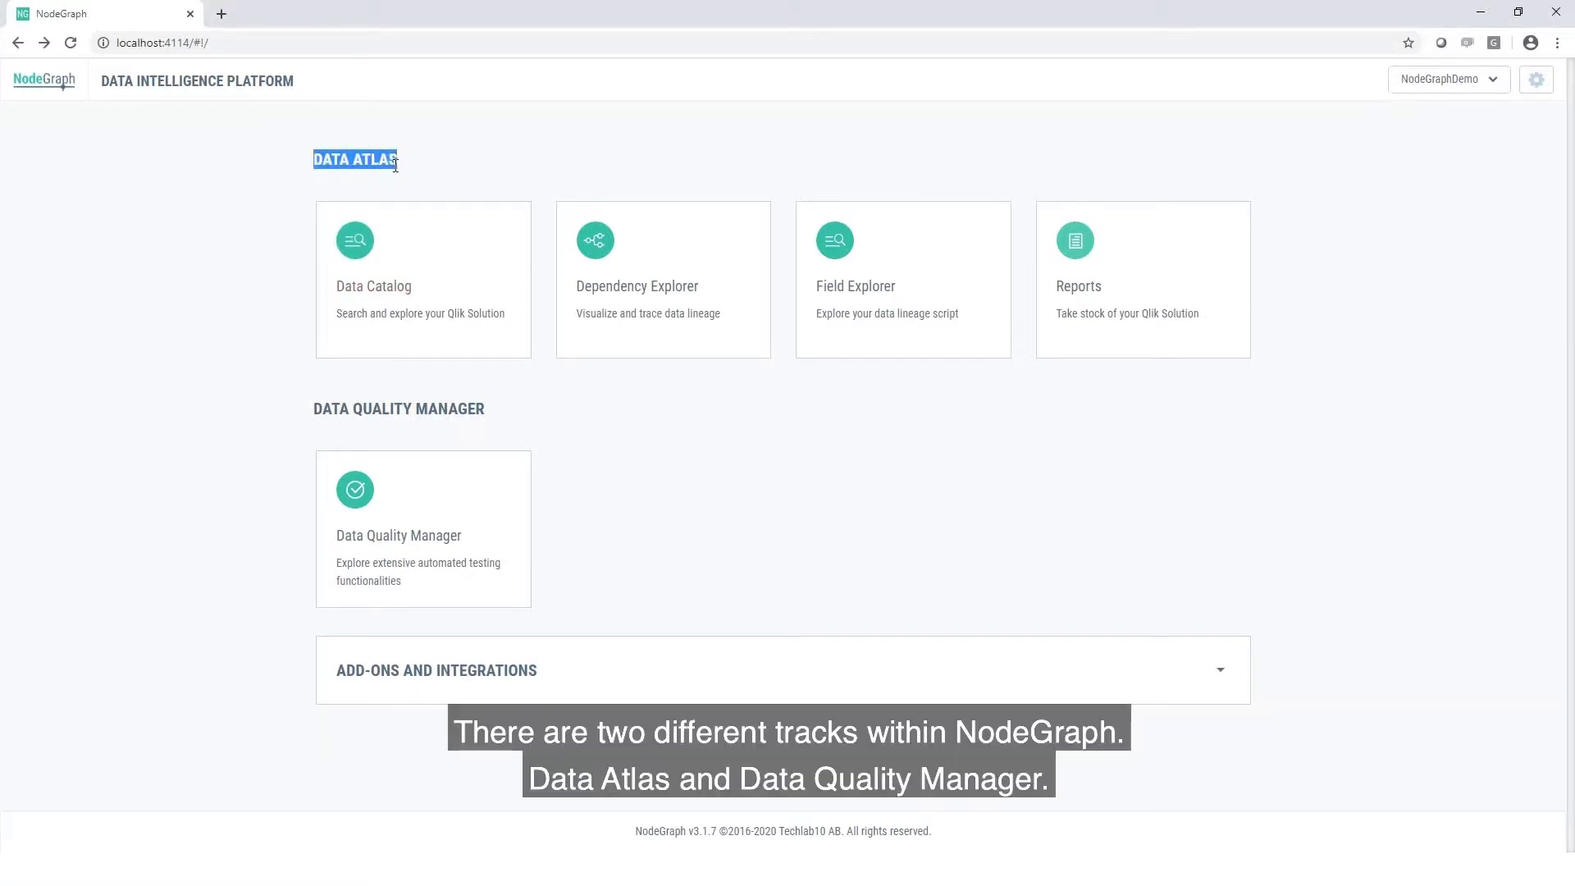
drag(306, 409, 478, 411)
click(491, 414)
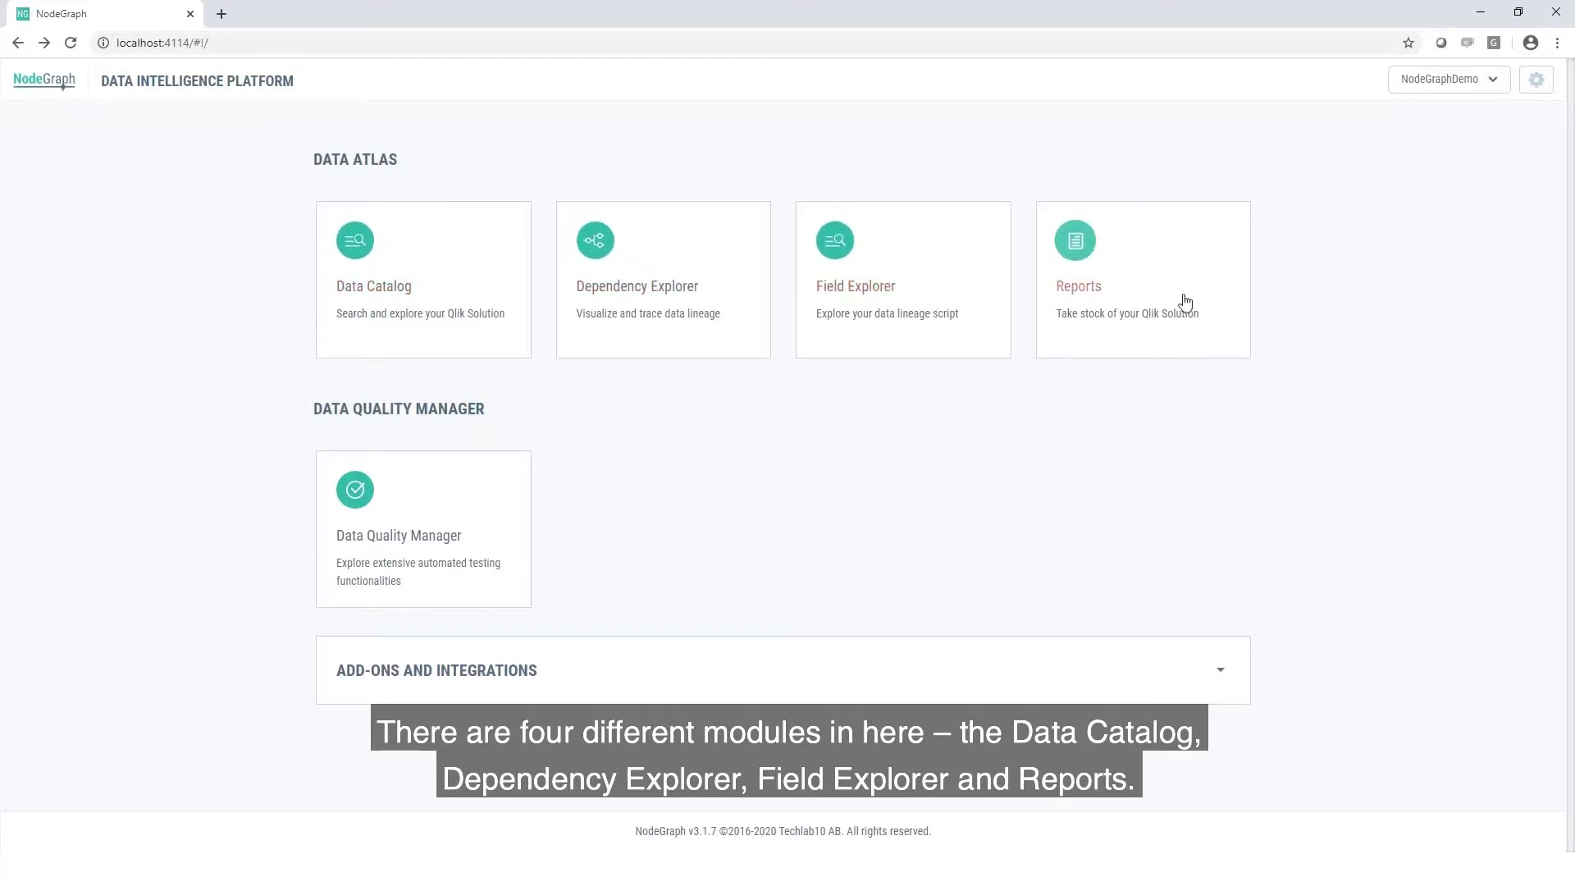
Open the Dependency Explorer and hide all nodes unrelated to the Sales.qvw application.
click(661, 297)
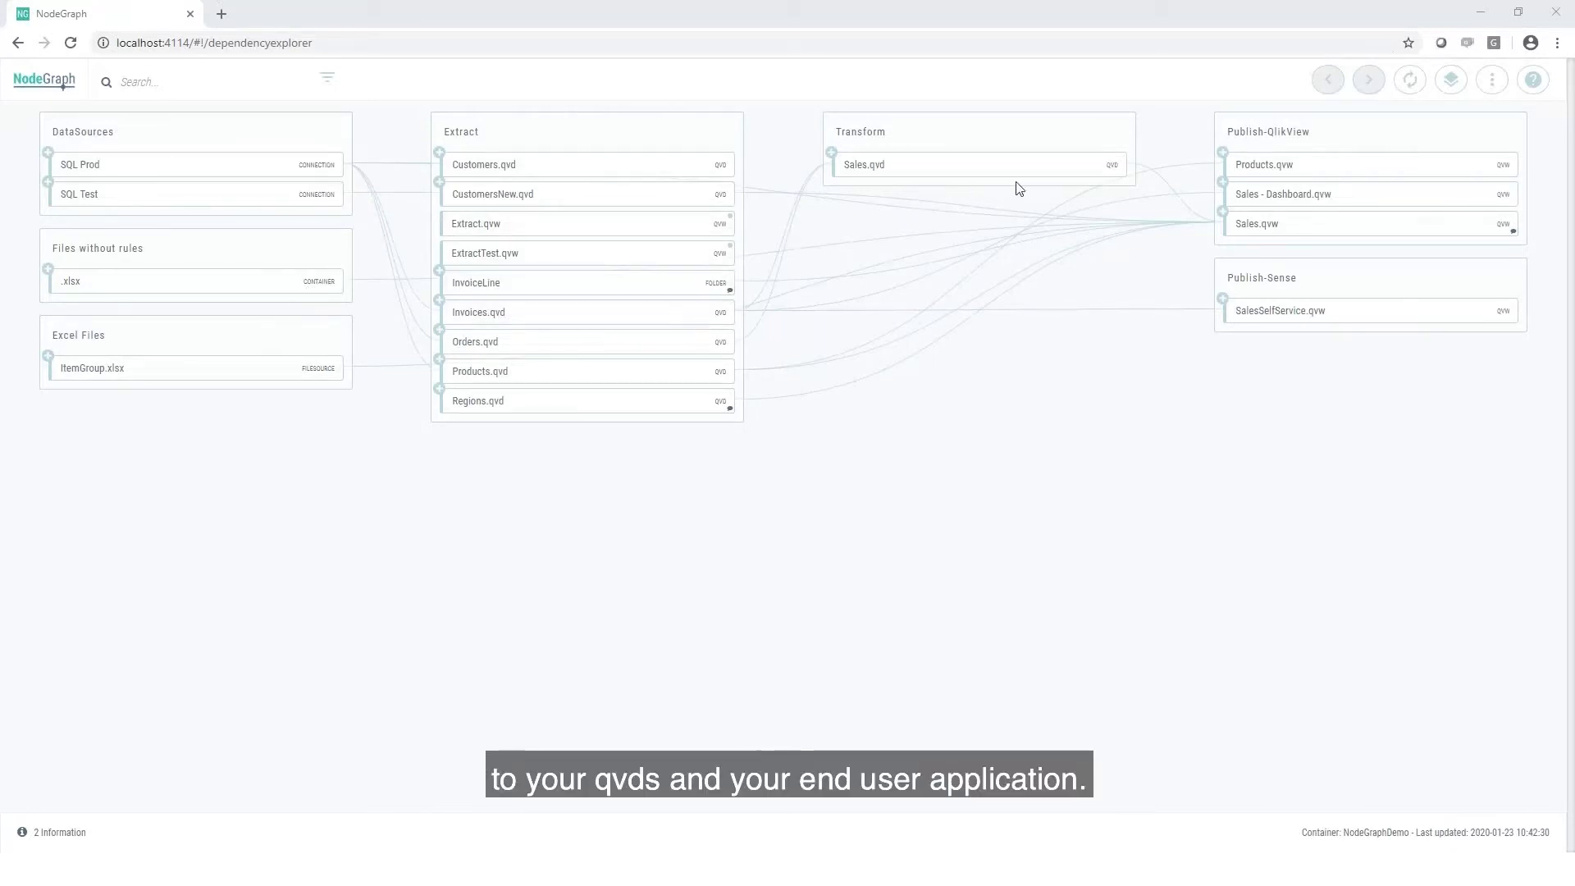
mouse_move(1258, 212)
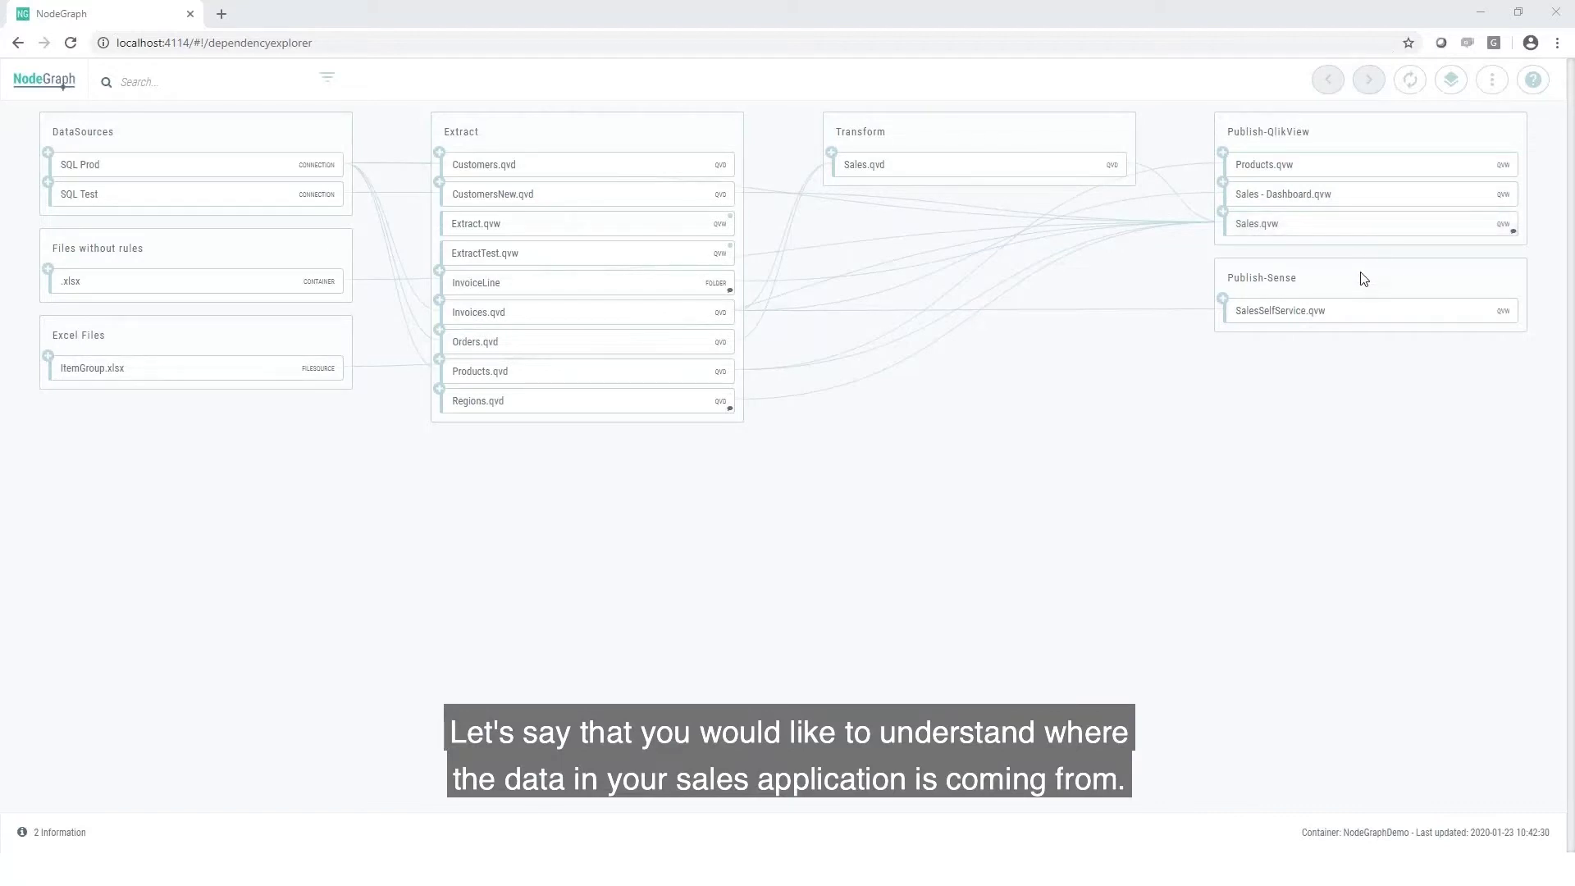
mouse_move(1348, 227)
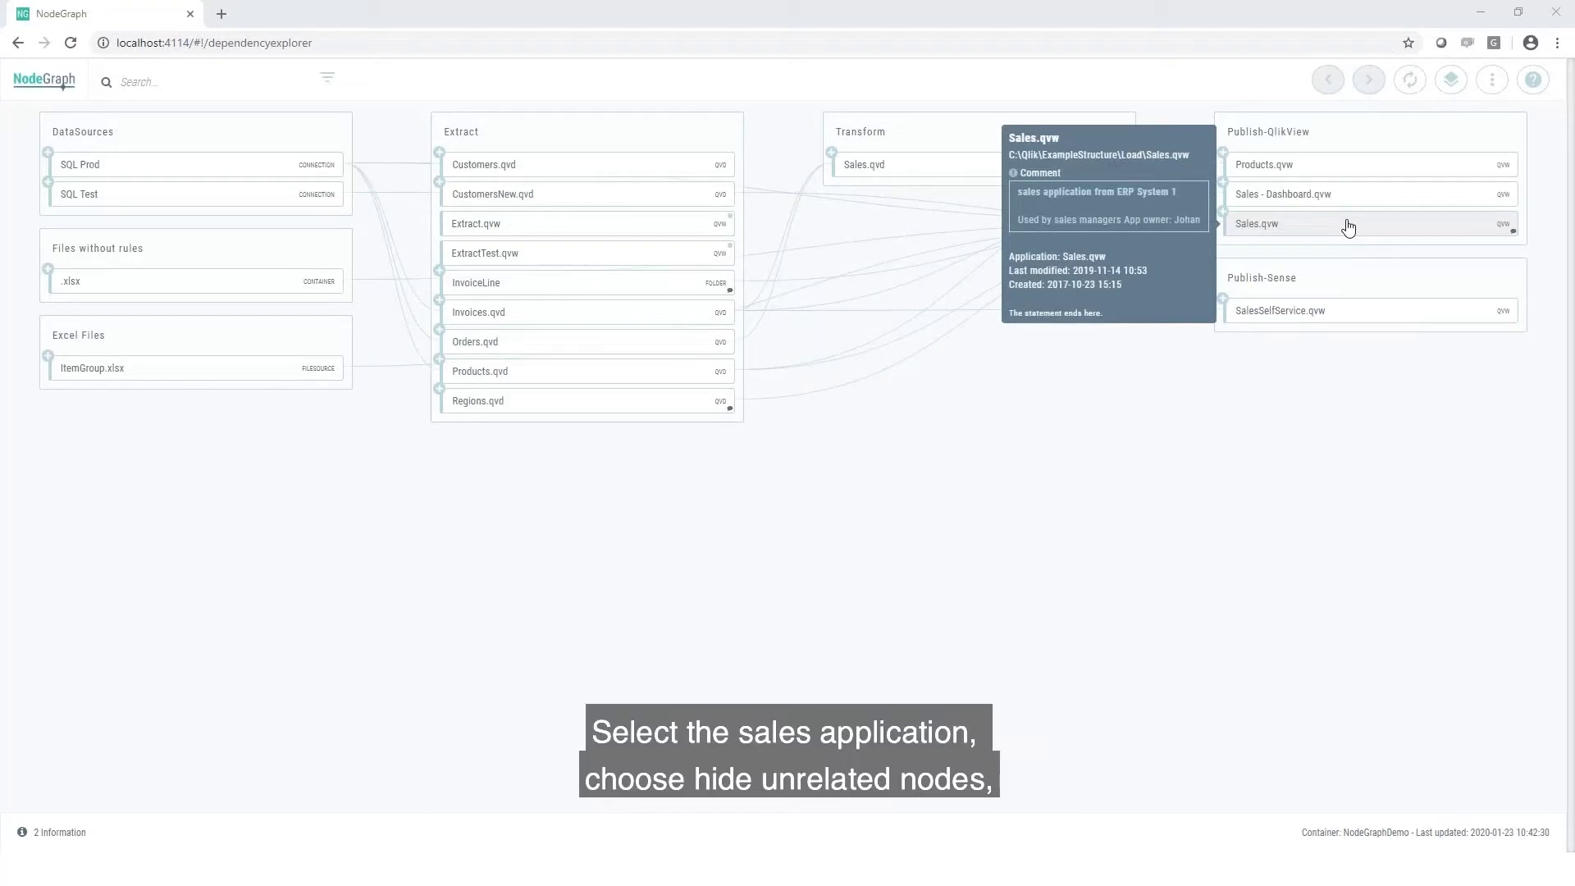
click(1349, 226)
right_click(1399, 223)
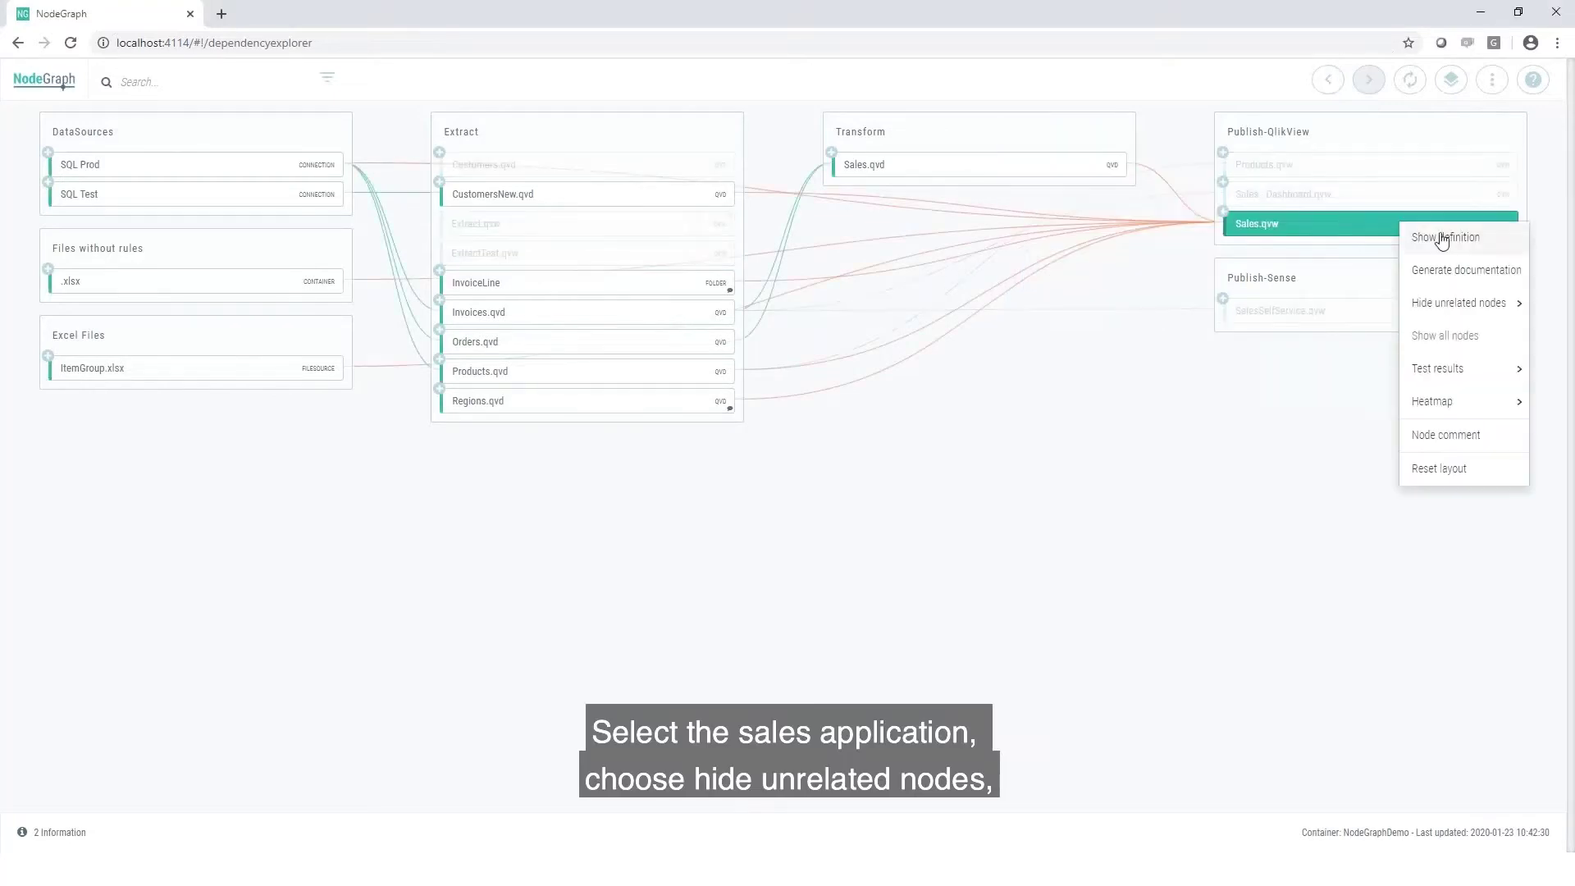
mouse_move(1472, 307)
click(1370, 302)
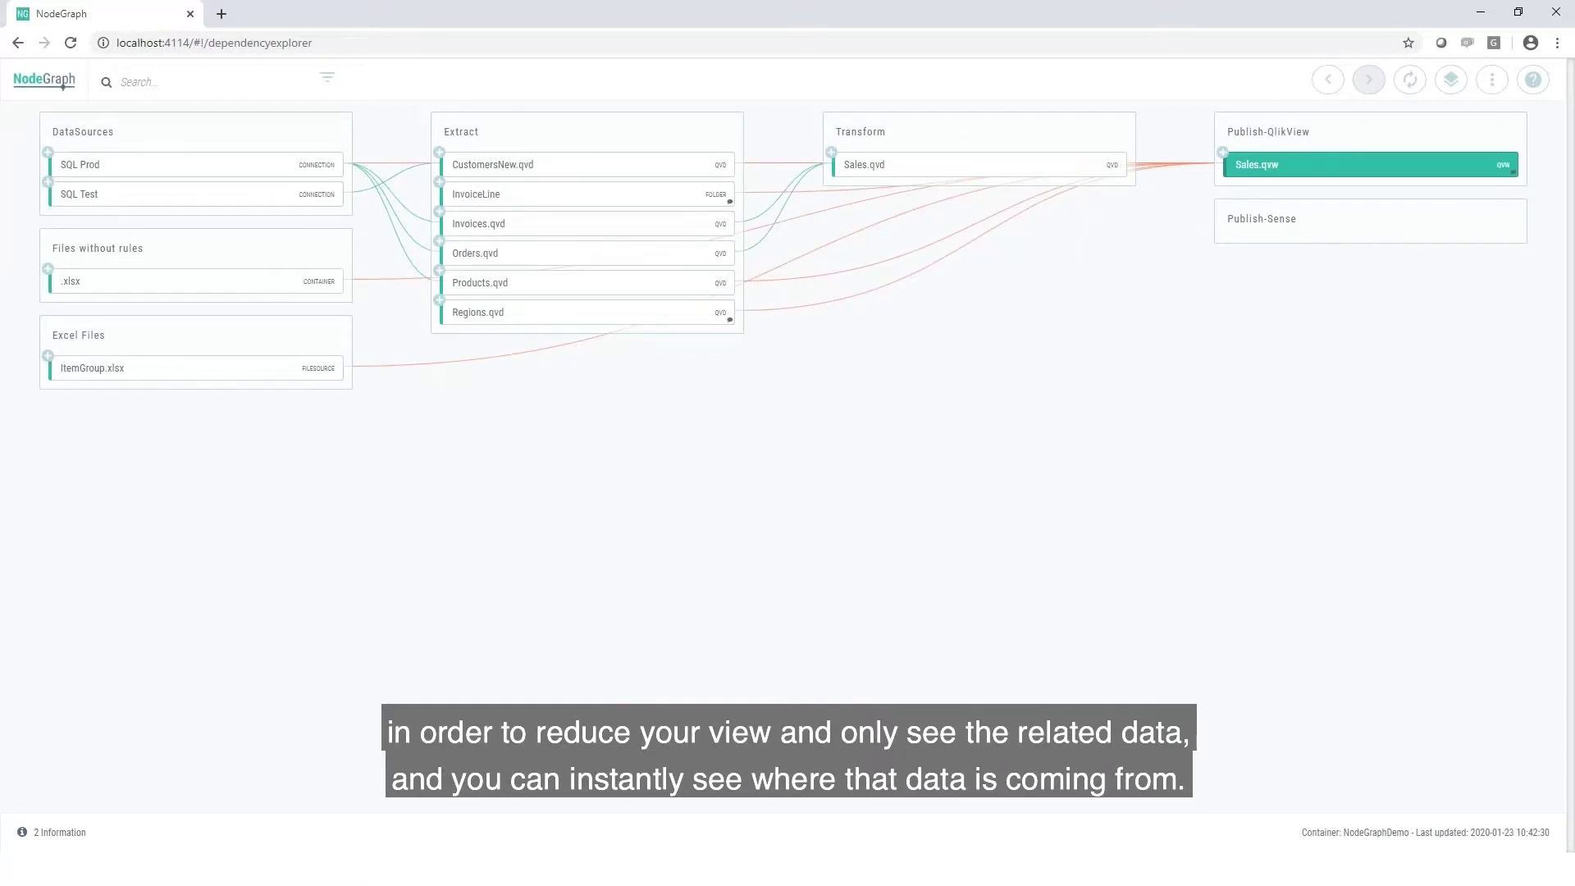
Expand Sales.qvw down to the fields of its Sales table and hide all nodes unrelated to the ShippedDate field.
click(1223, 156)
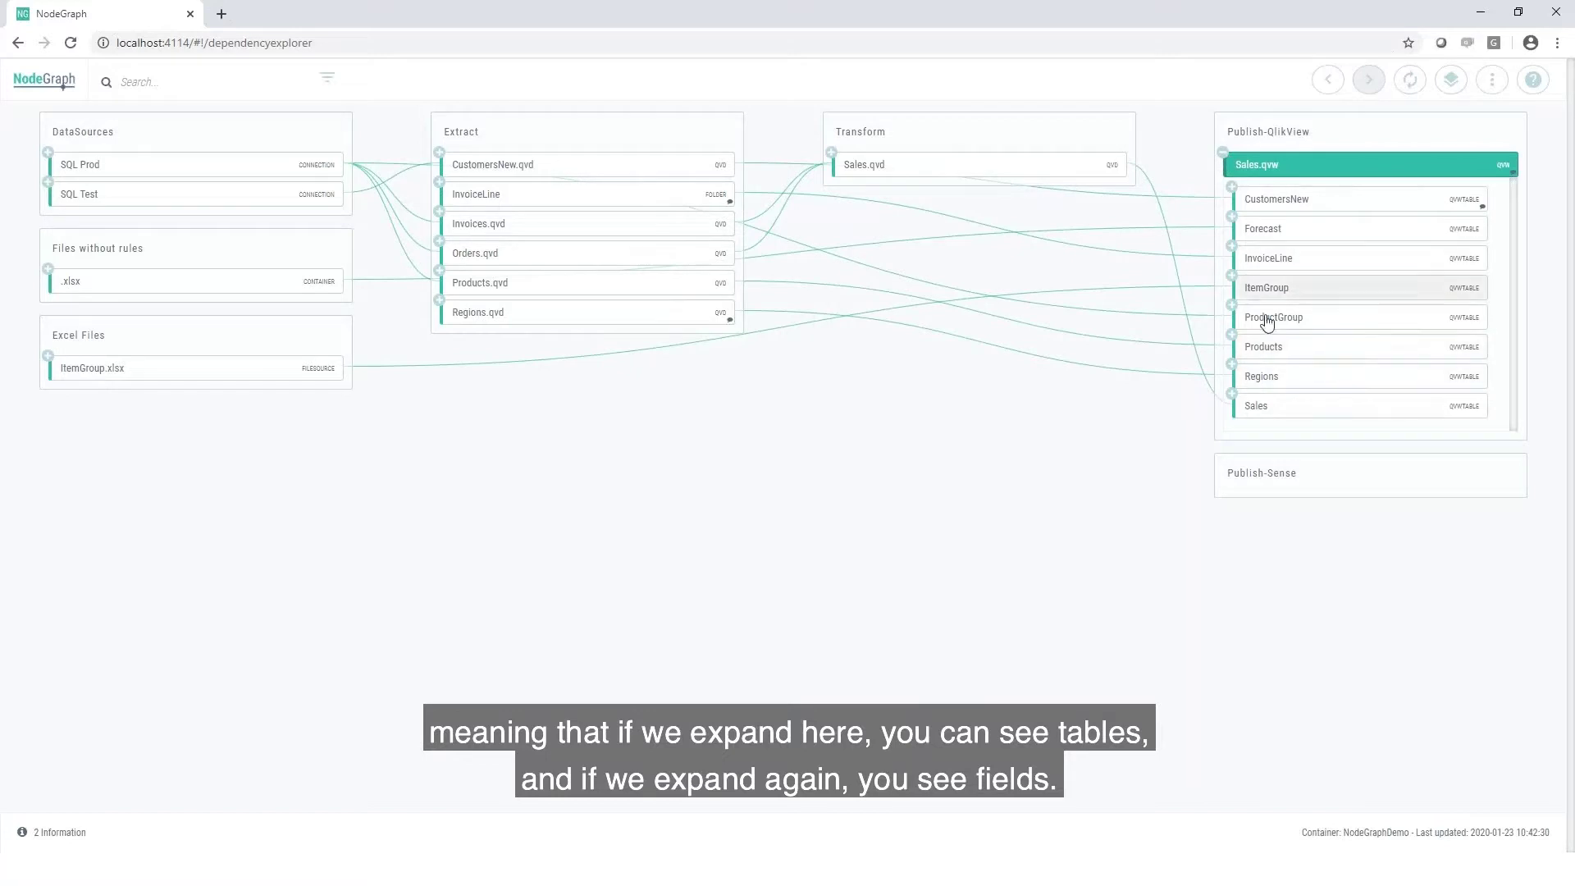
click(1231, 397)
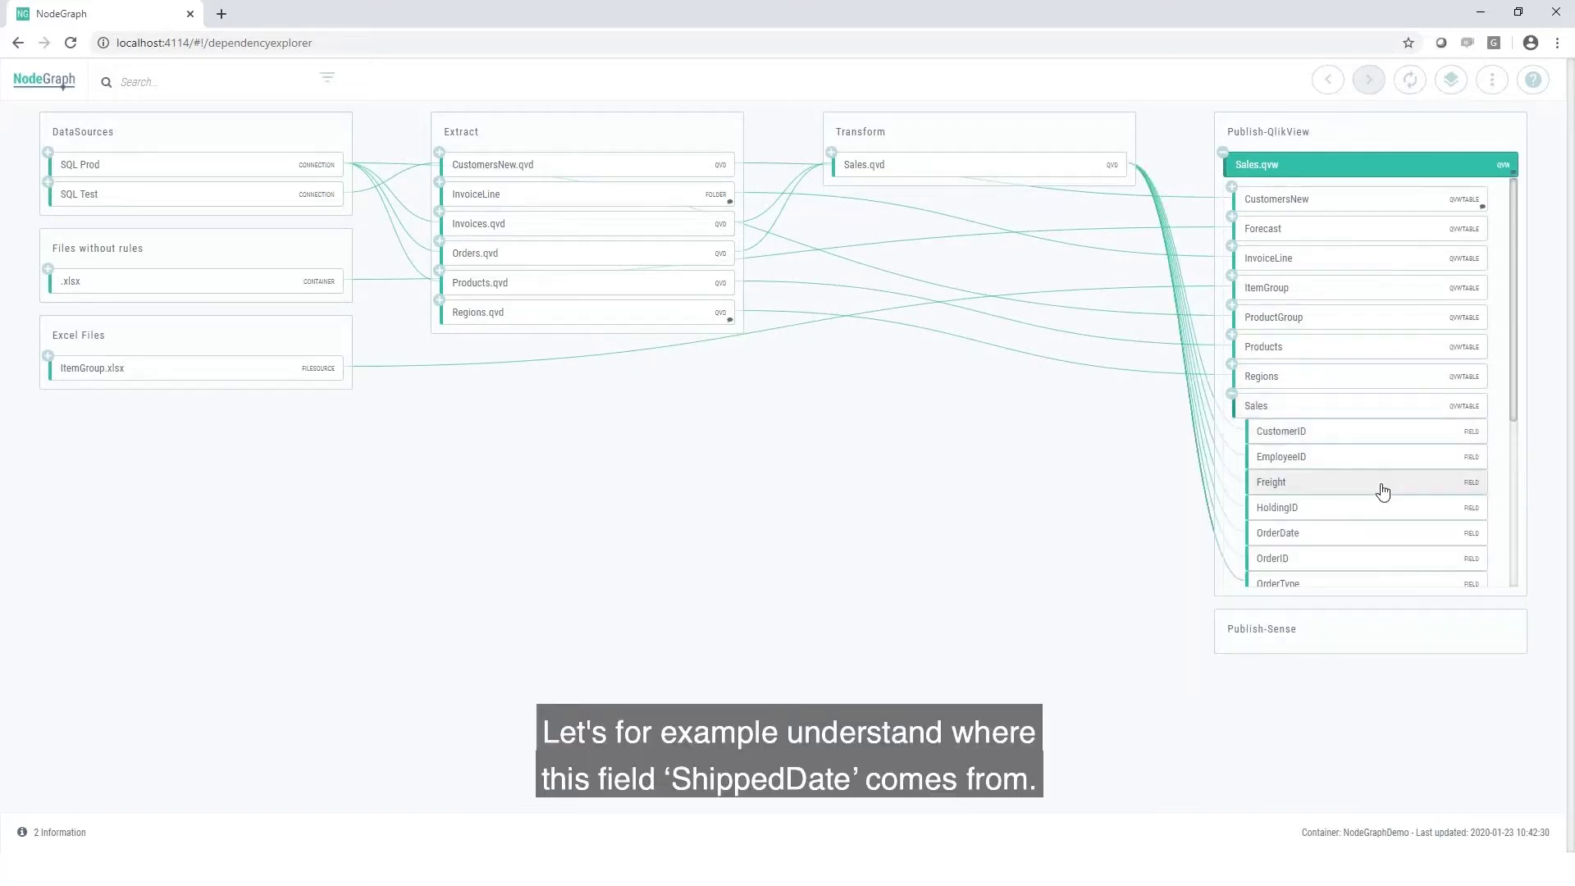
scroll(1383, 491, down, 5)
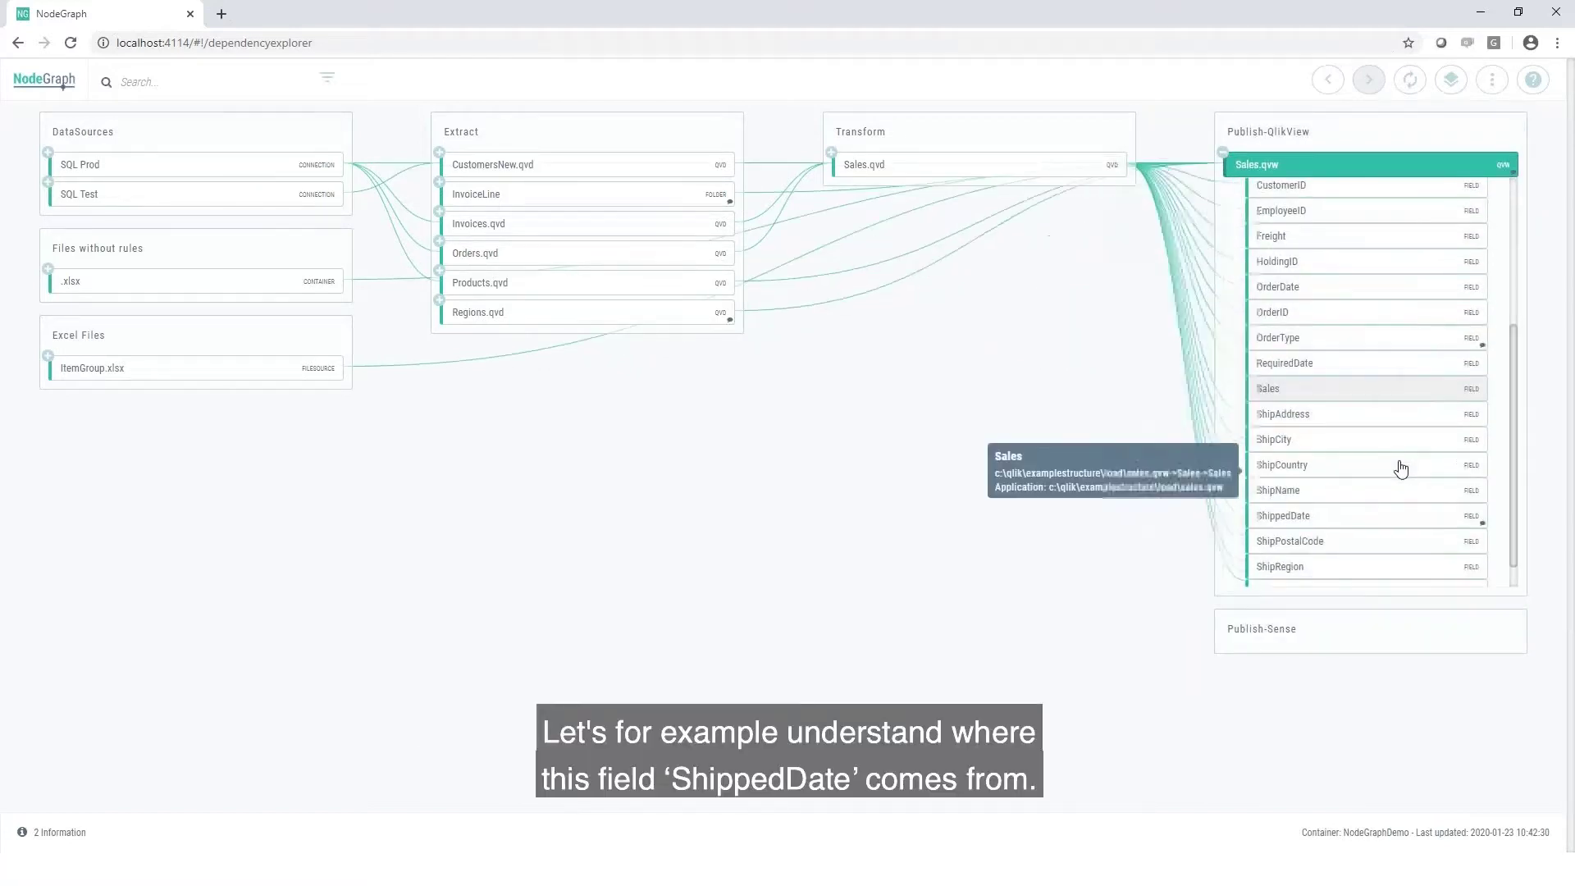
click(1307, 519)
right_click(1309, 520)
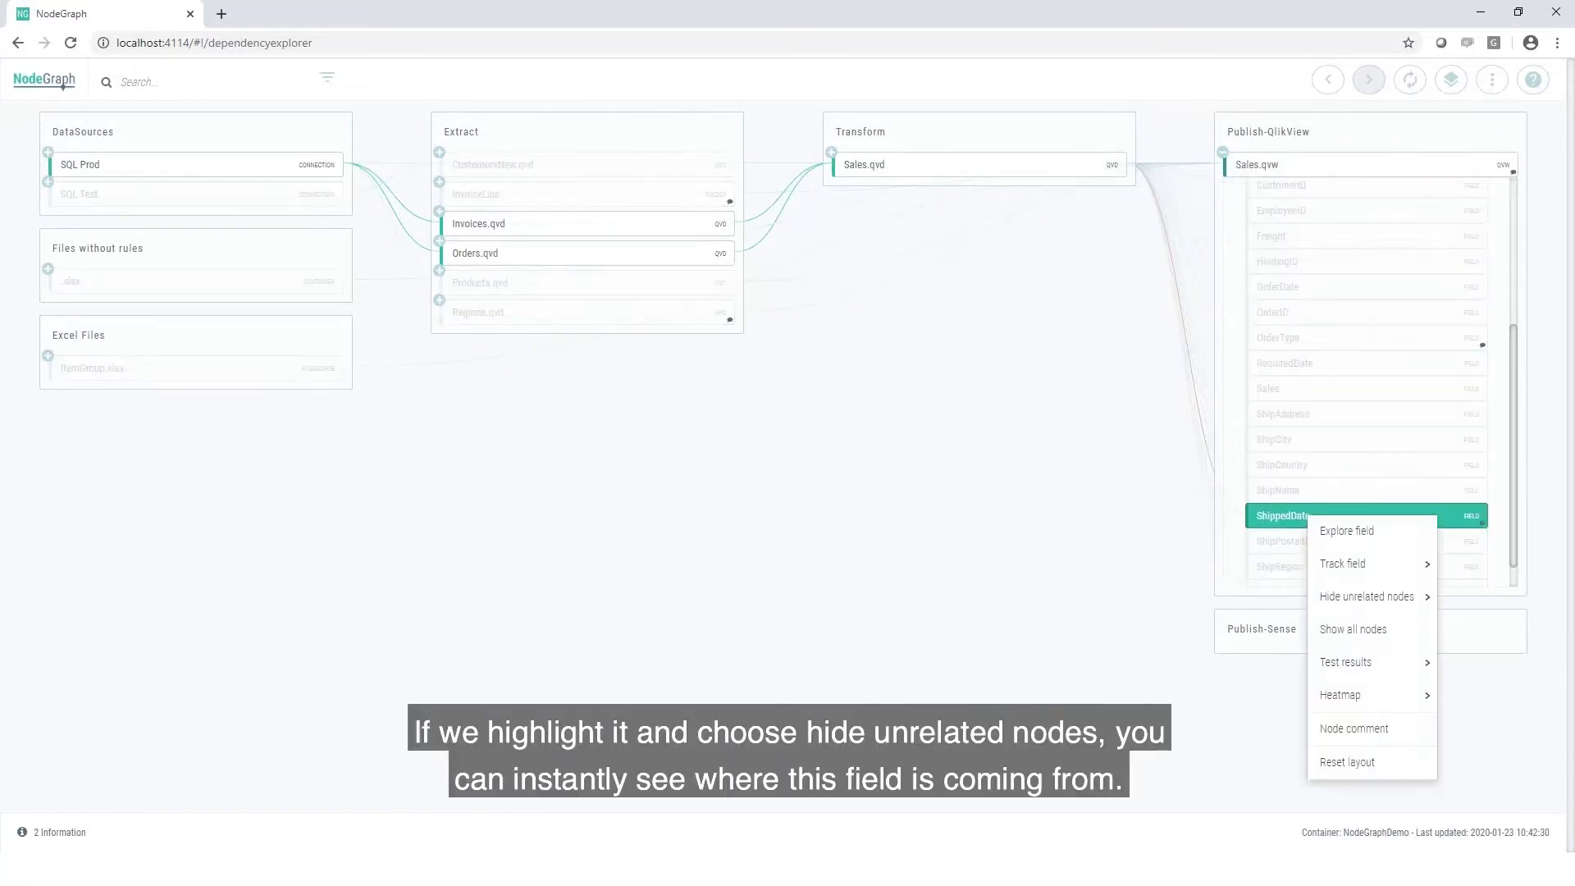
mouse_move(1411, 605)
click(1476, 599)
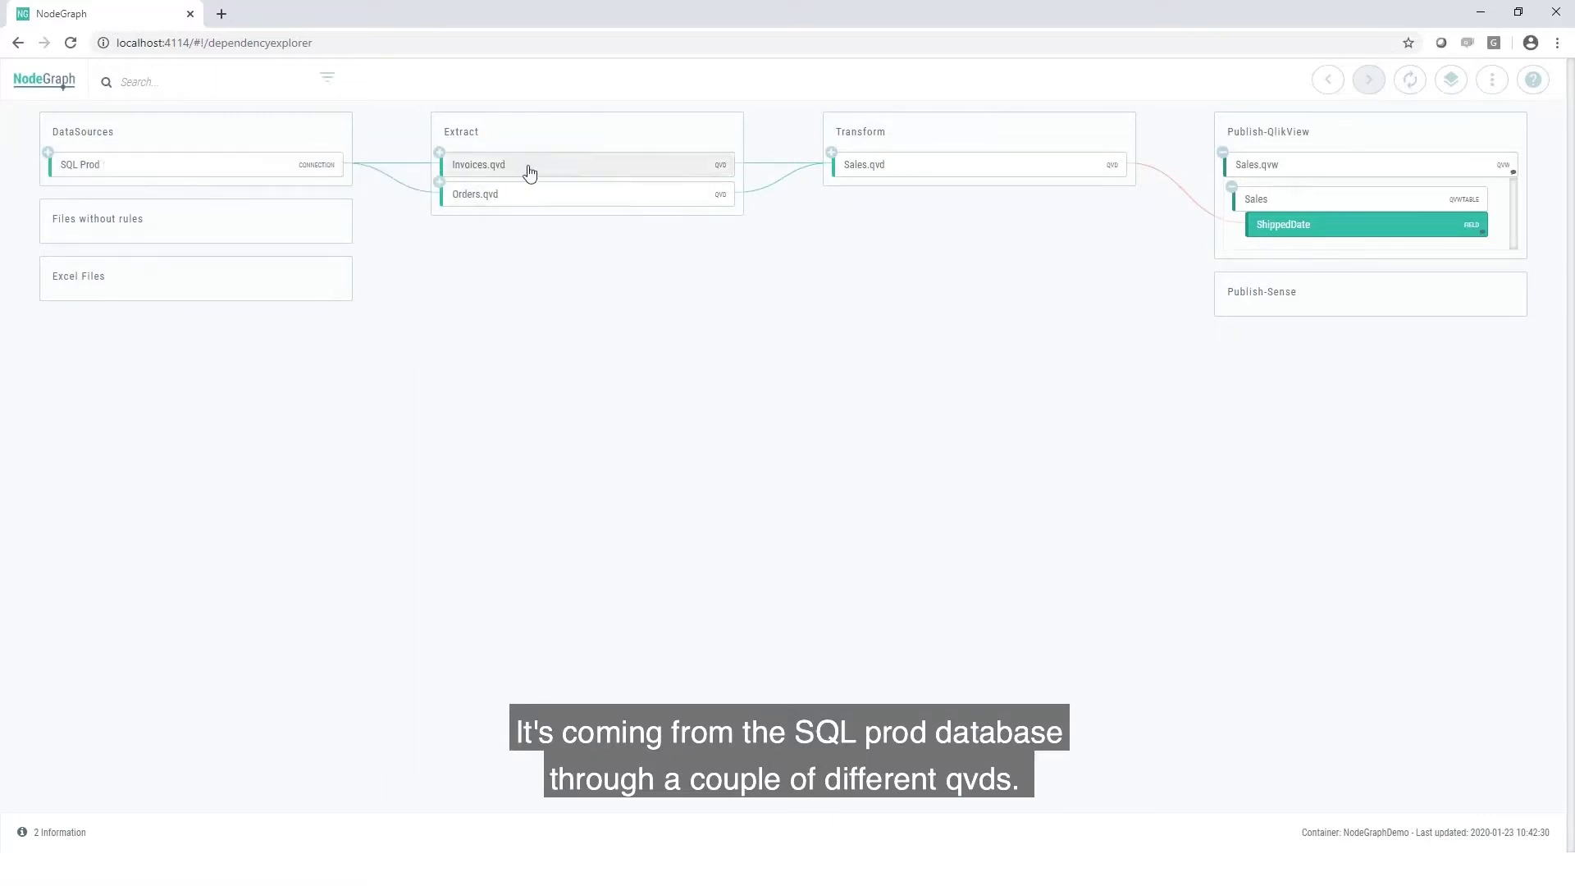
Expand Sales.qvd, Orders.qvd, Invoices.qvd and SQL Prod, and hide everything unrelated to ShippedDate in the expanded lineage.
click(832, 154)
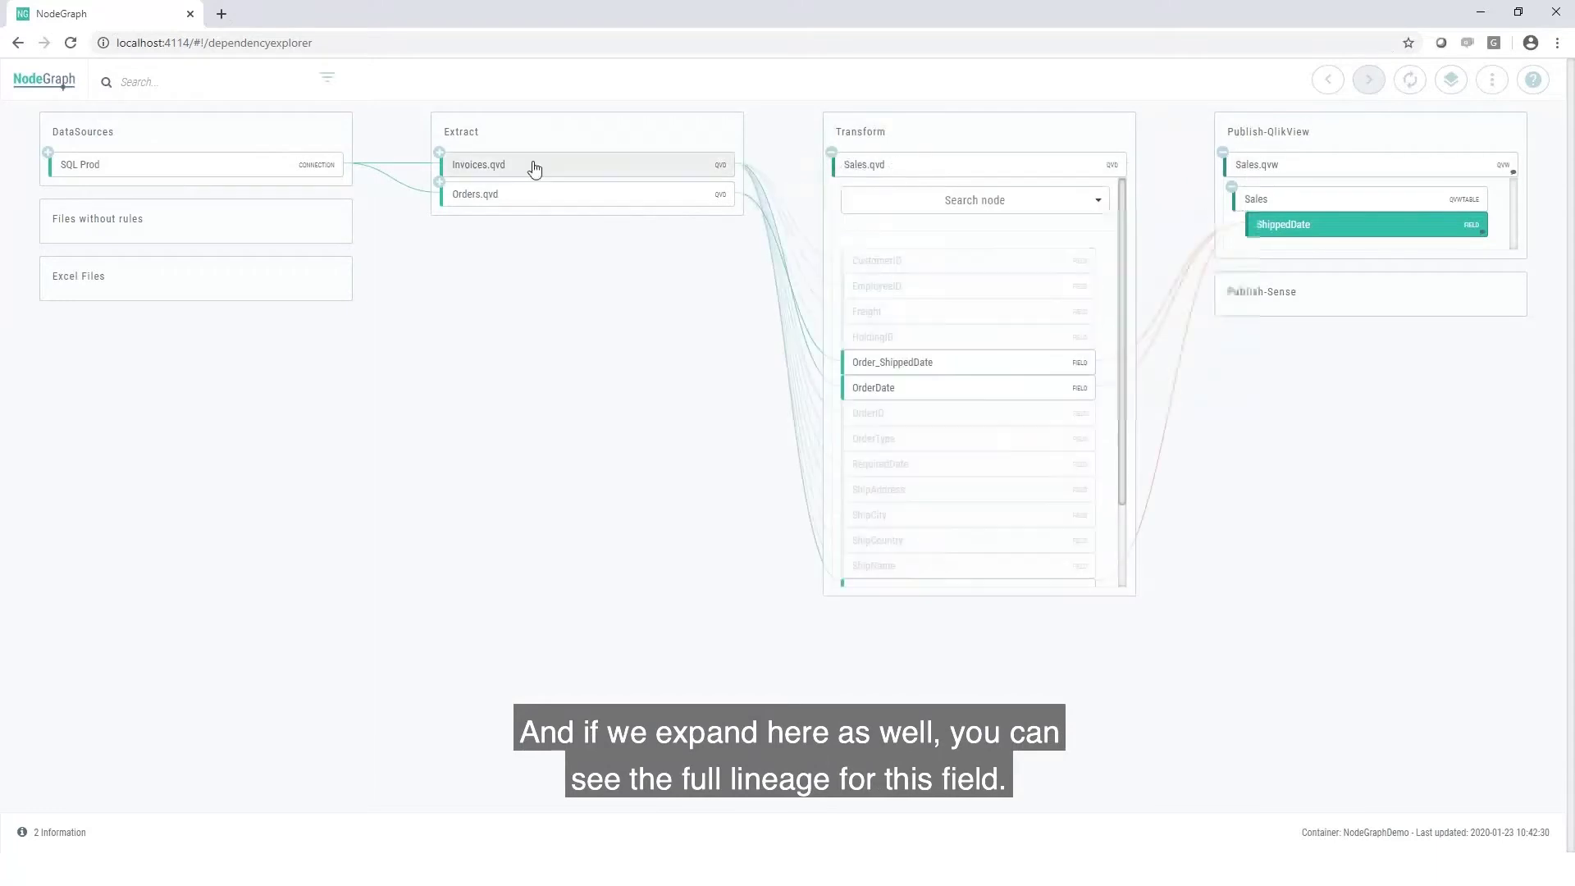
click(439, 182)
click(435, 154)
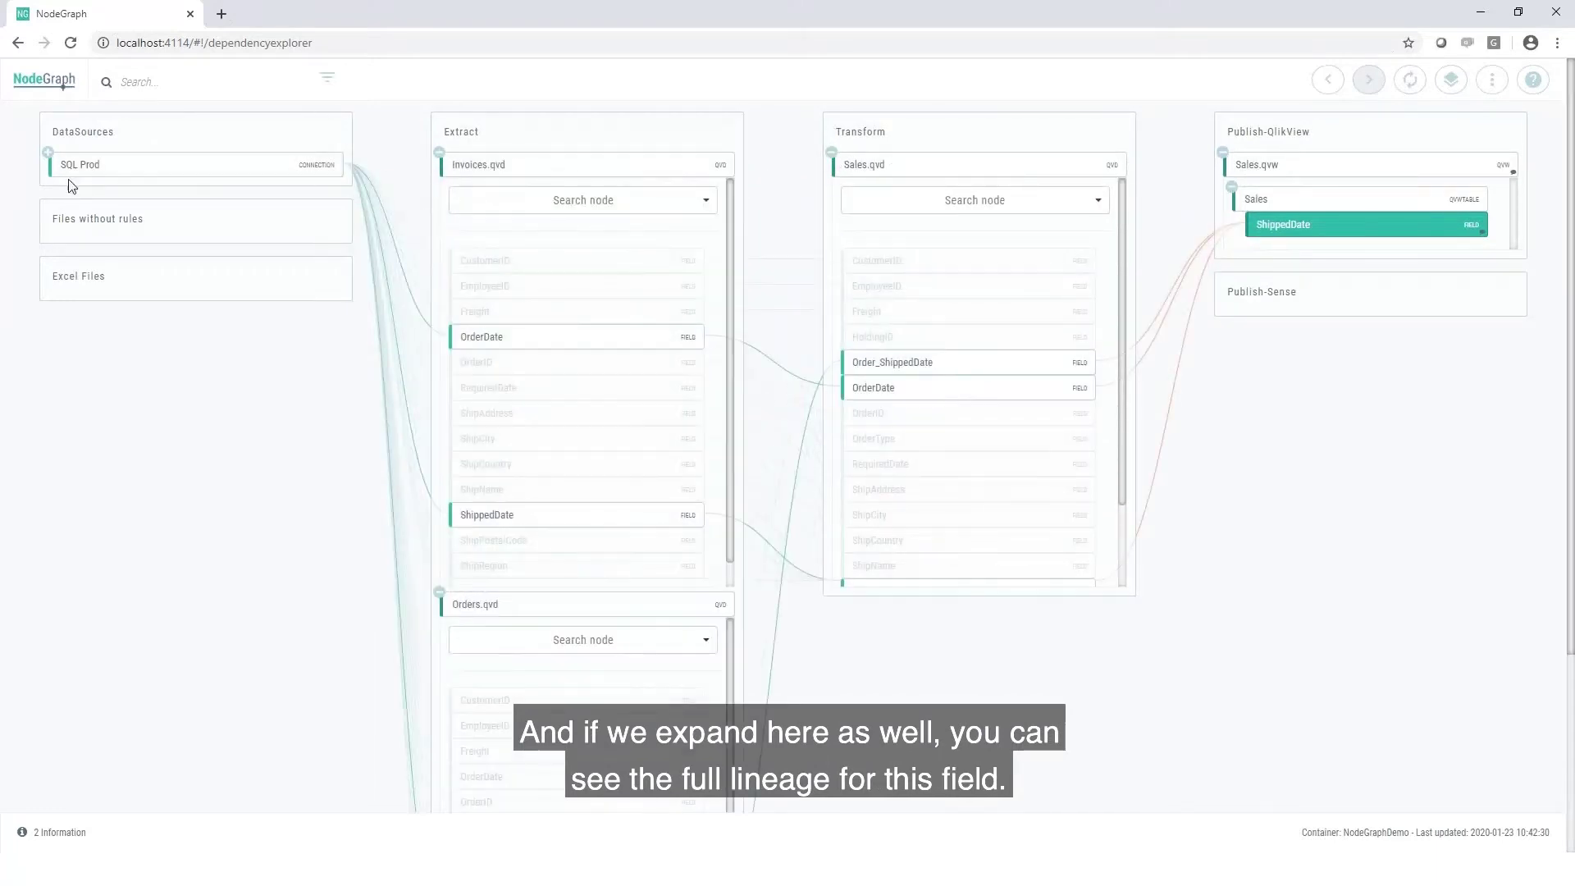
click(48, 153)
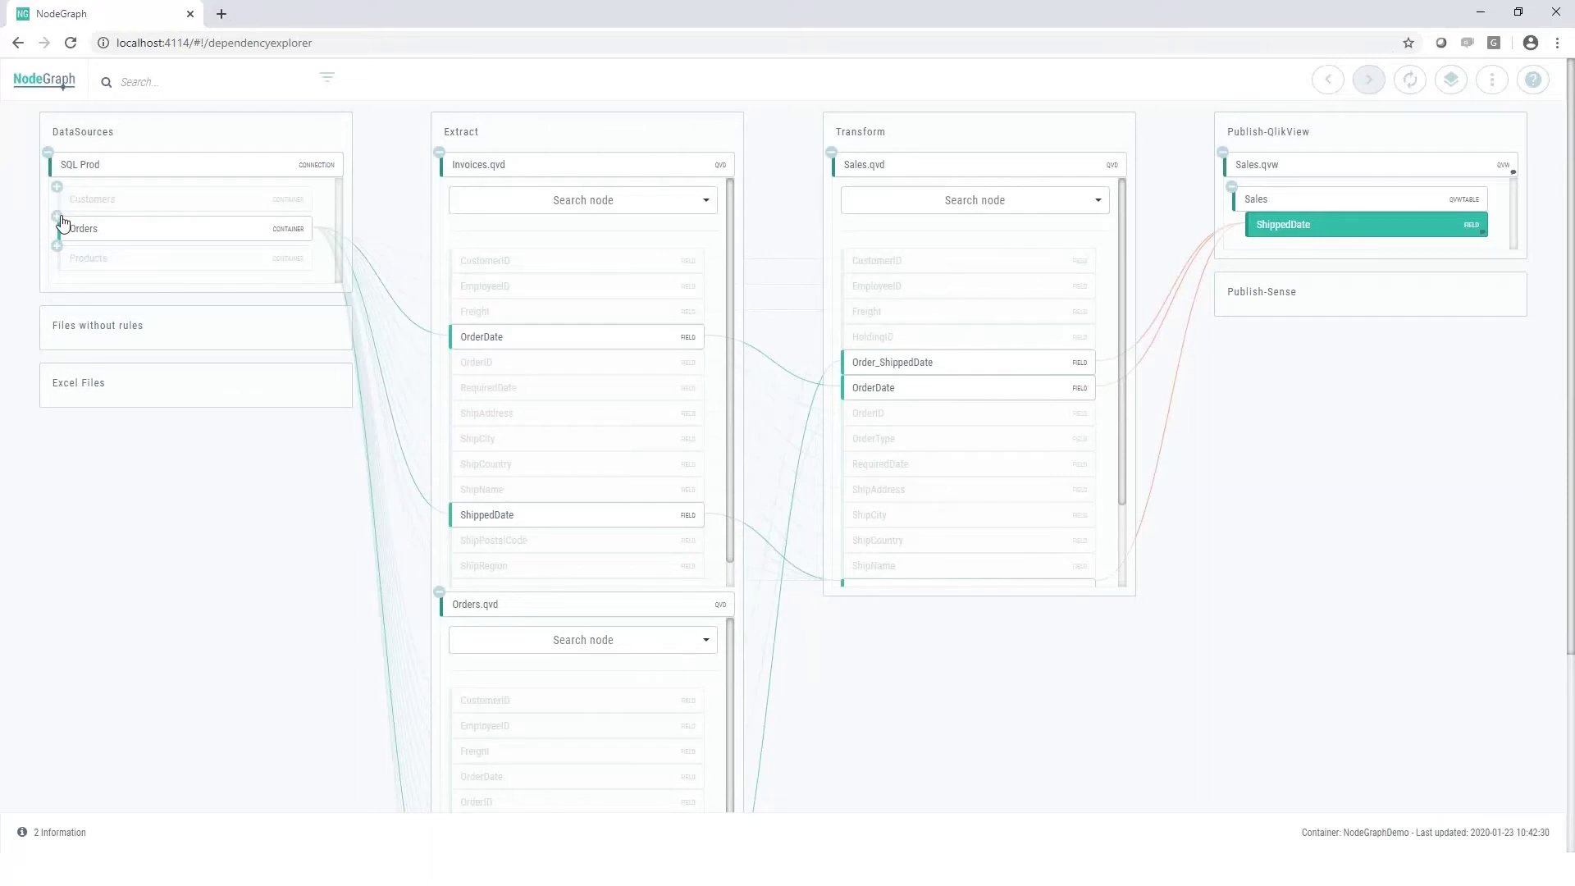
right_click(1310, 236)
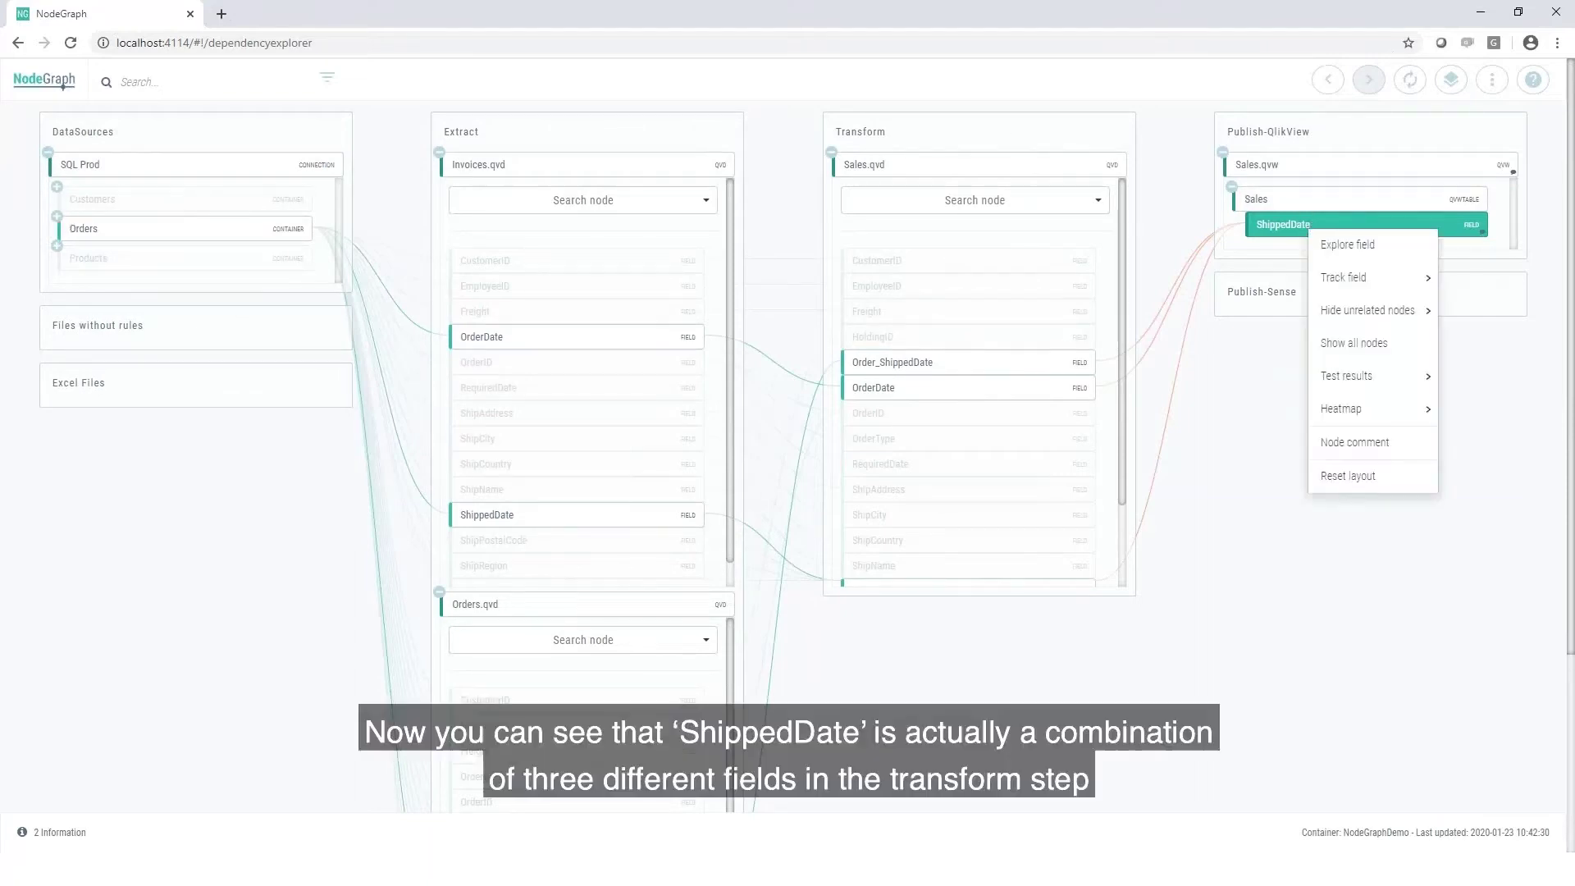
mouse_move(1394, 310)
click(1471, 312)
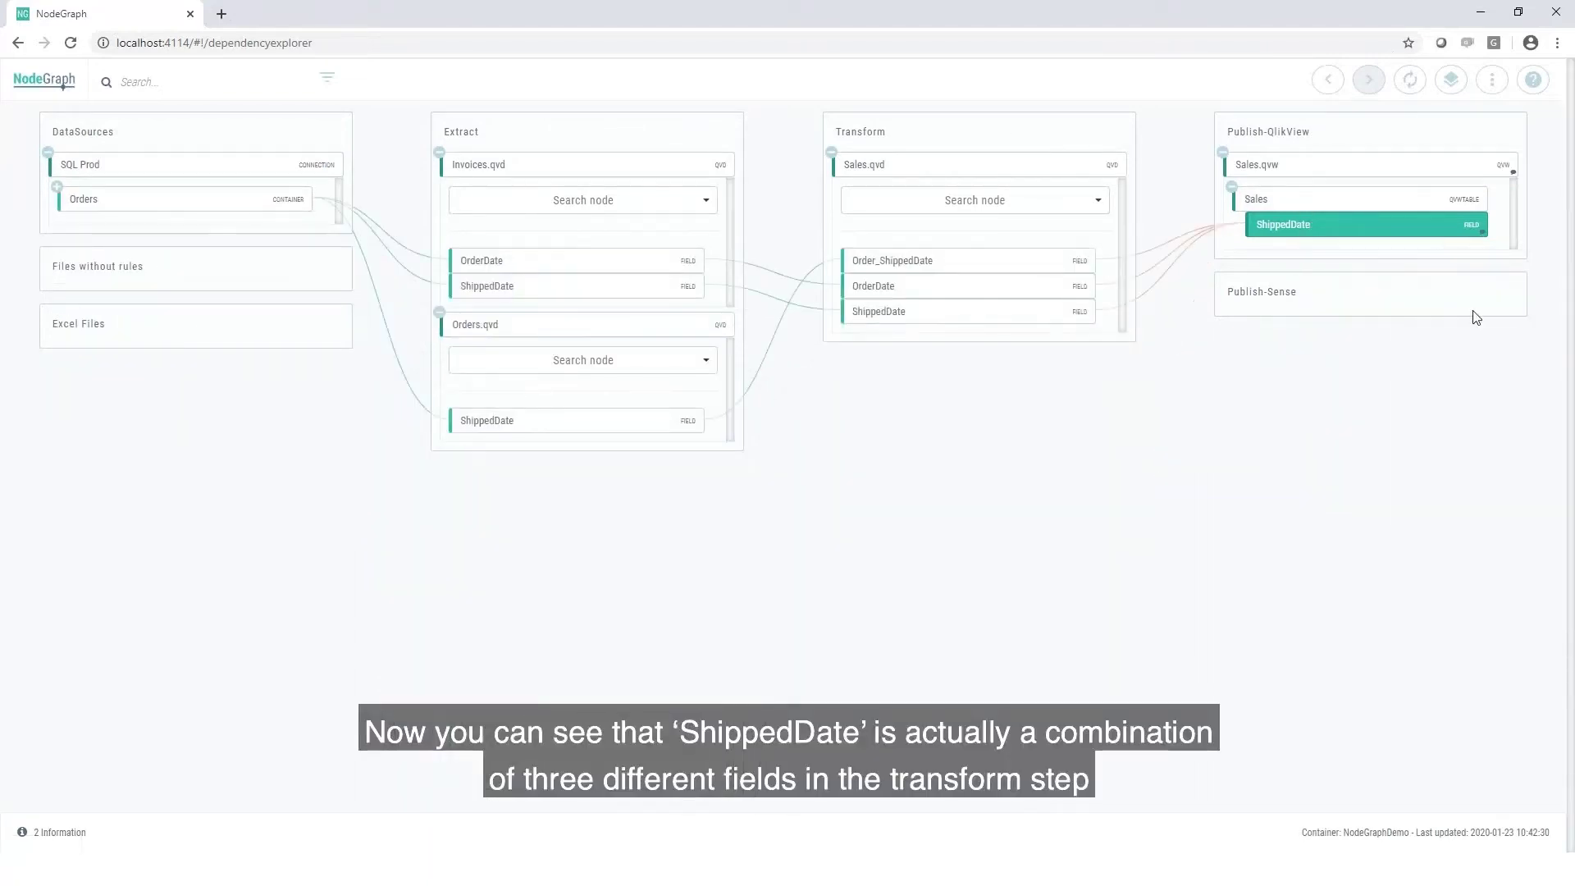
Explore the published ShippedDate field in the Field Explorer and compare its full load script with the dependency graph.
mouse_move(1305, 244)
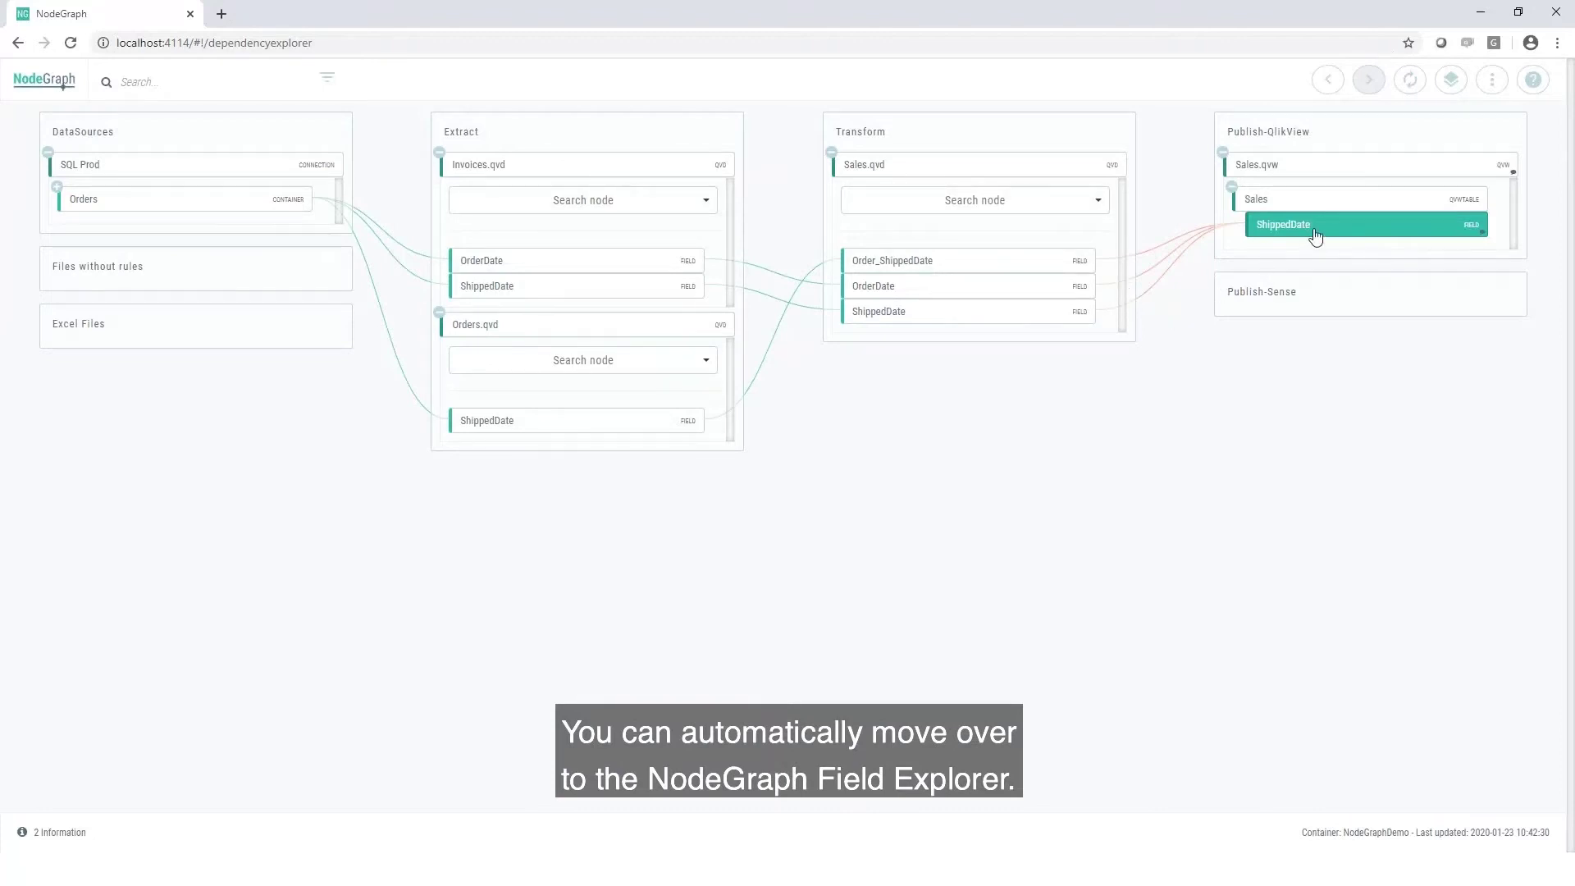
right_click(1399, 231)
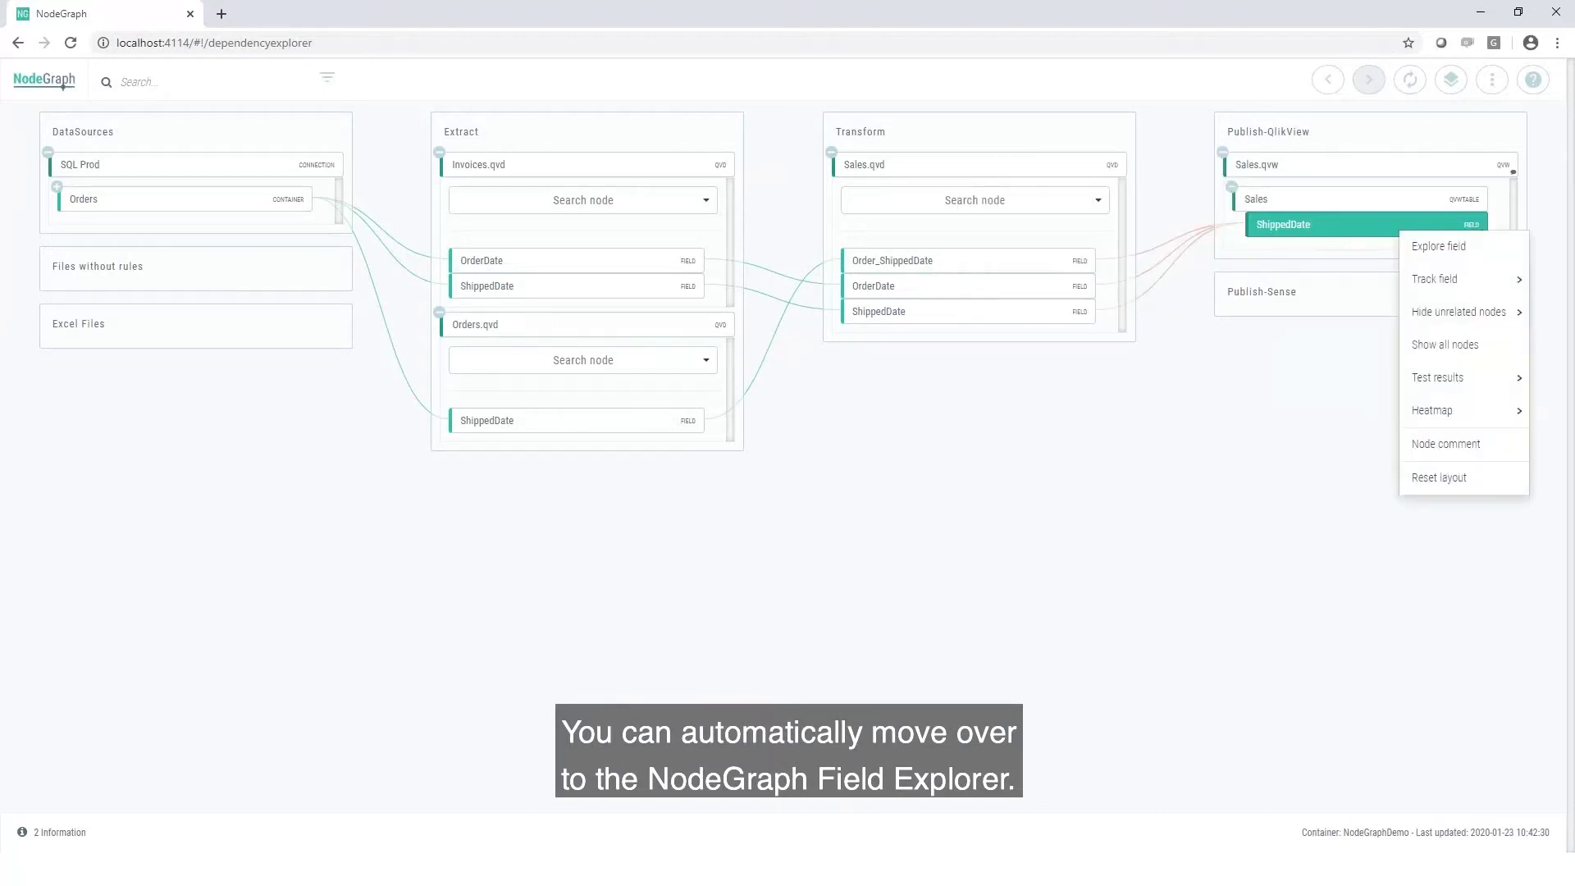
click(1438, 247)
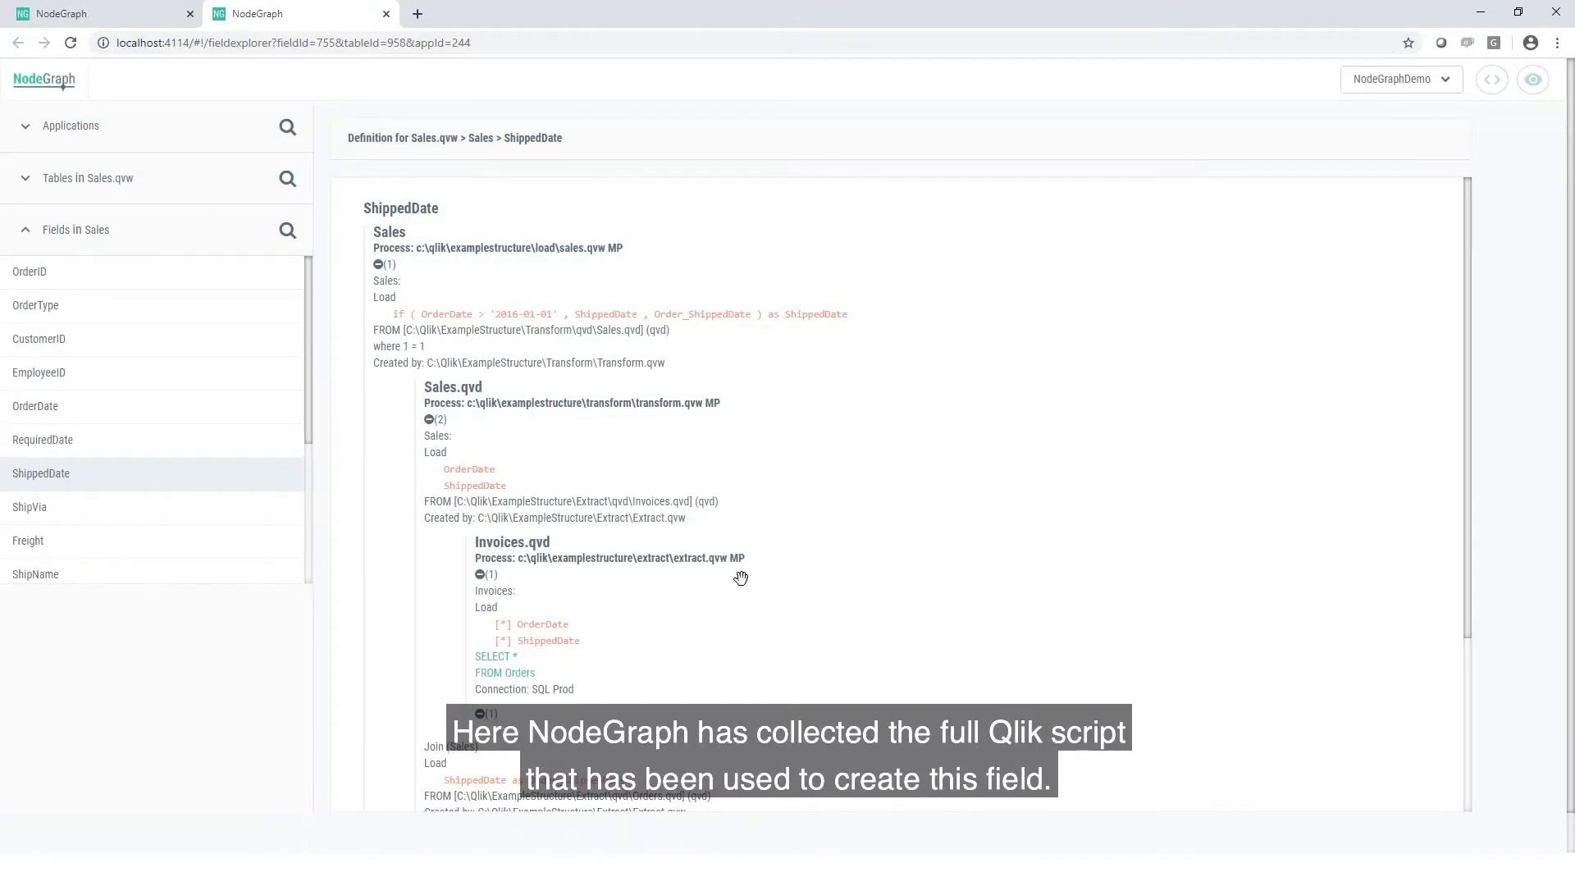
scroll(730, 597, down, 3)
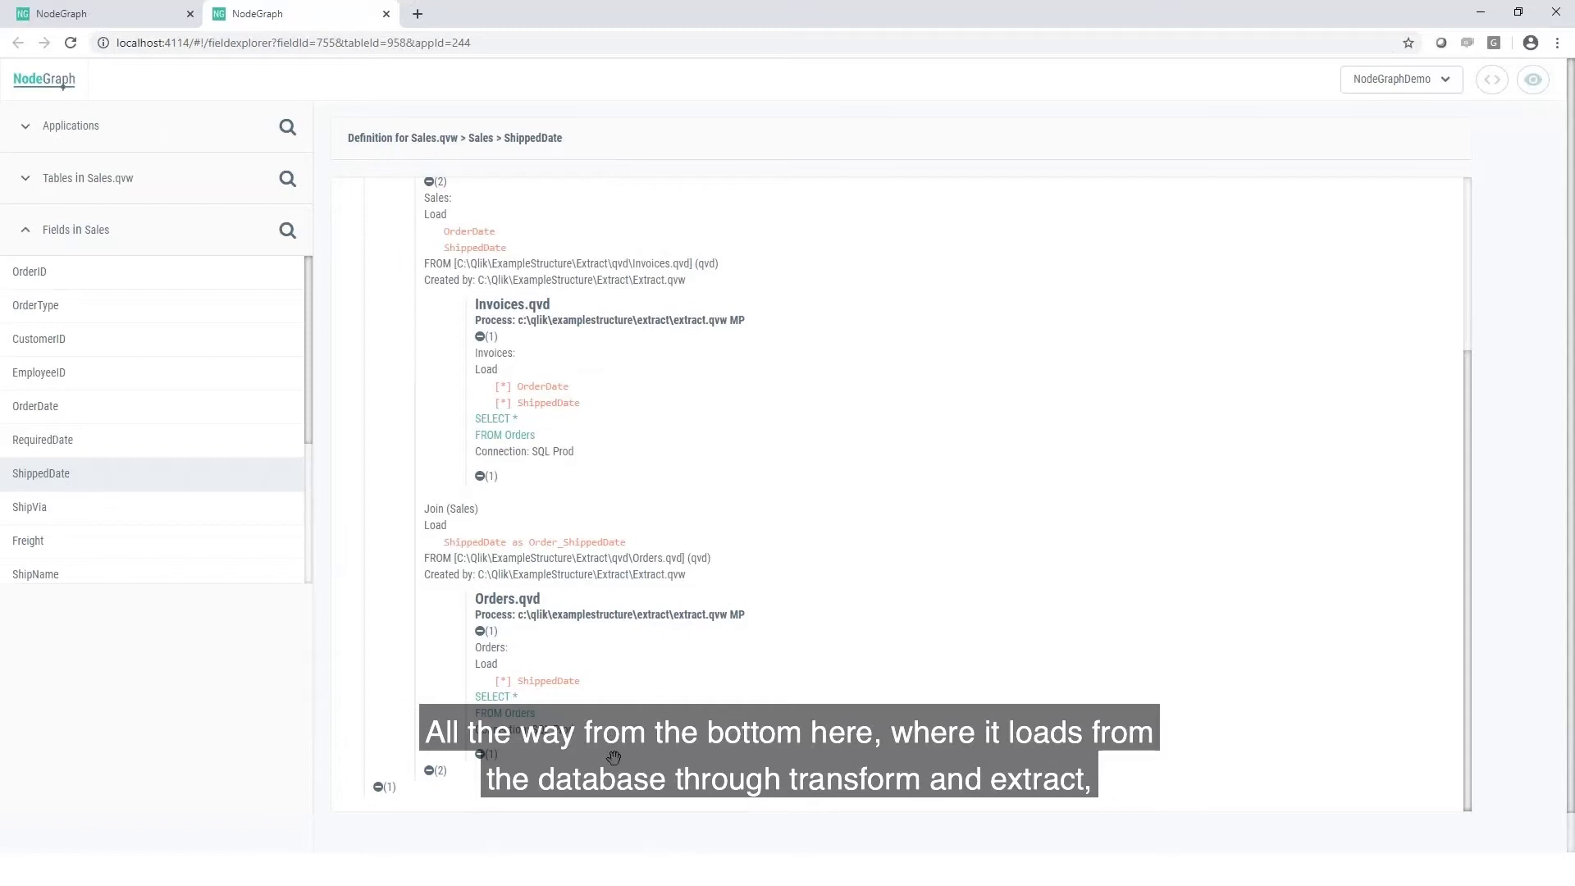
drag(494, 754, 522, 681)
click(584, 681)
scroll(620, 707, up, 3)
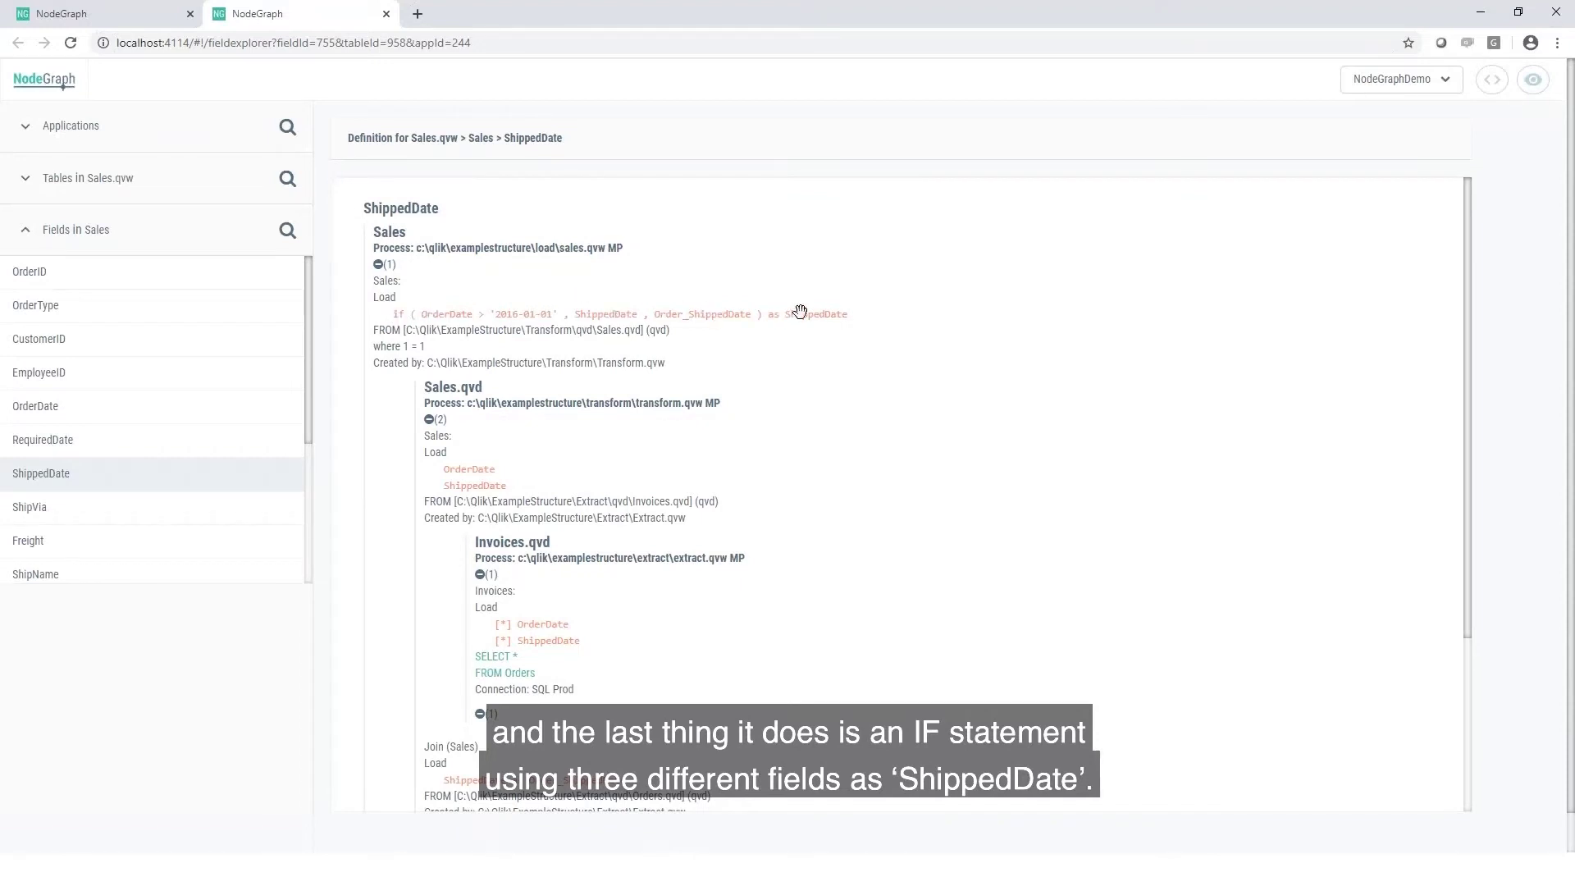
click(110, 18)
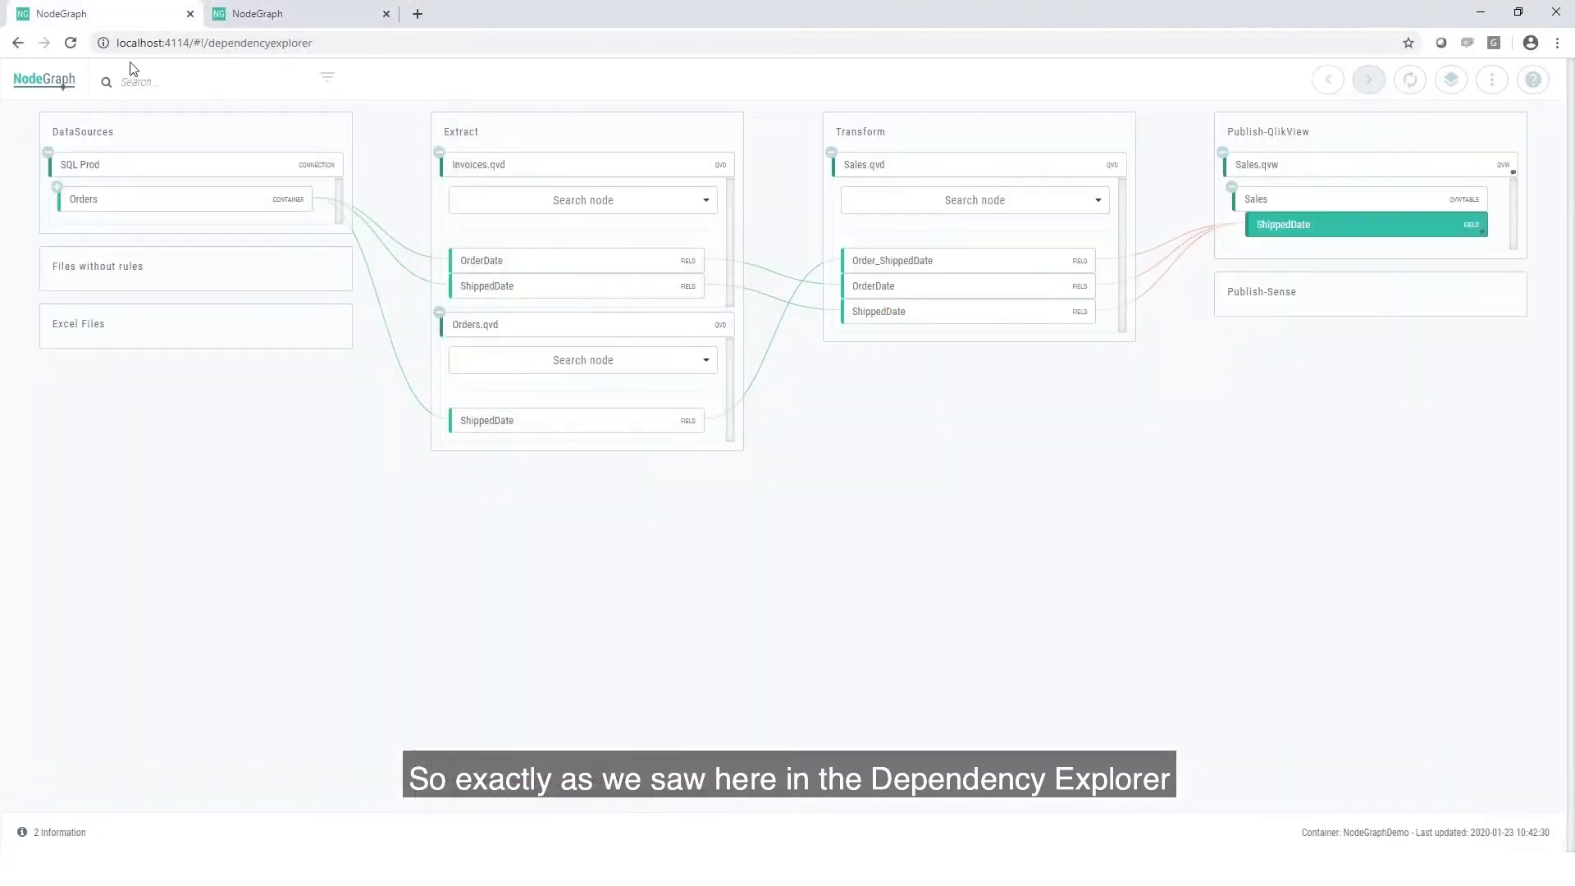
click(283, 18)
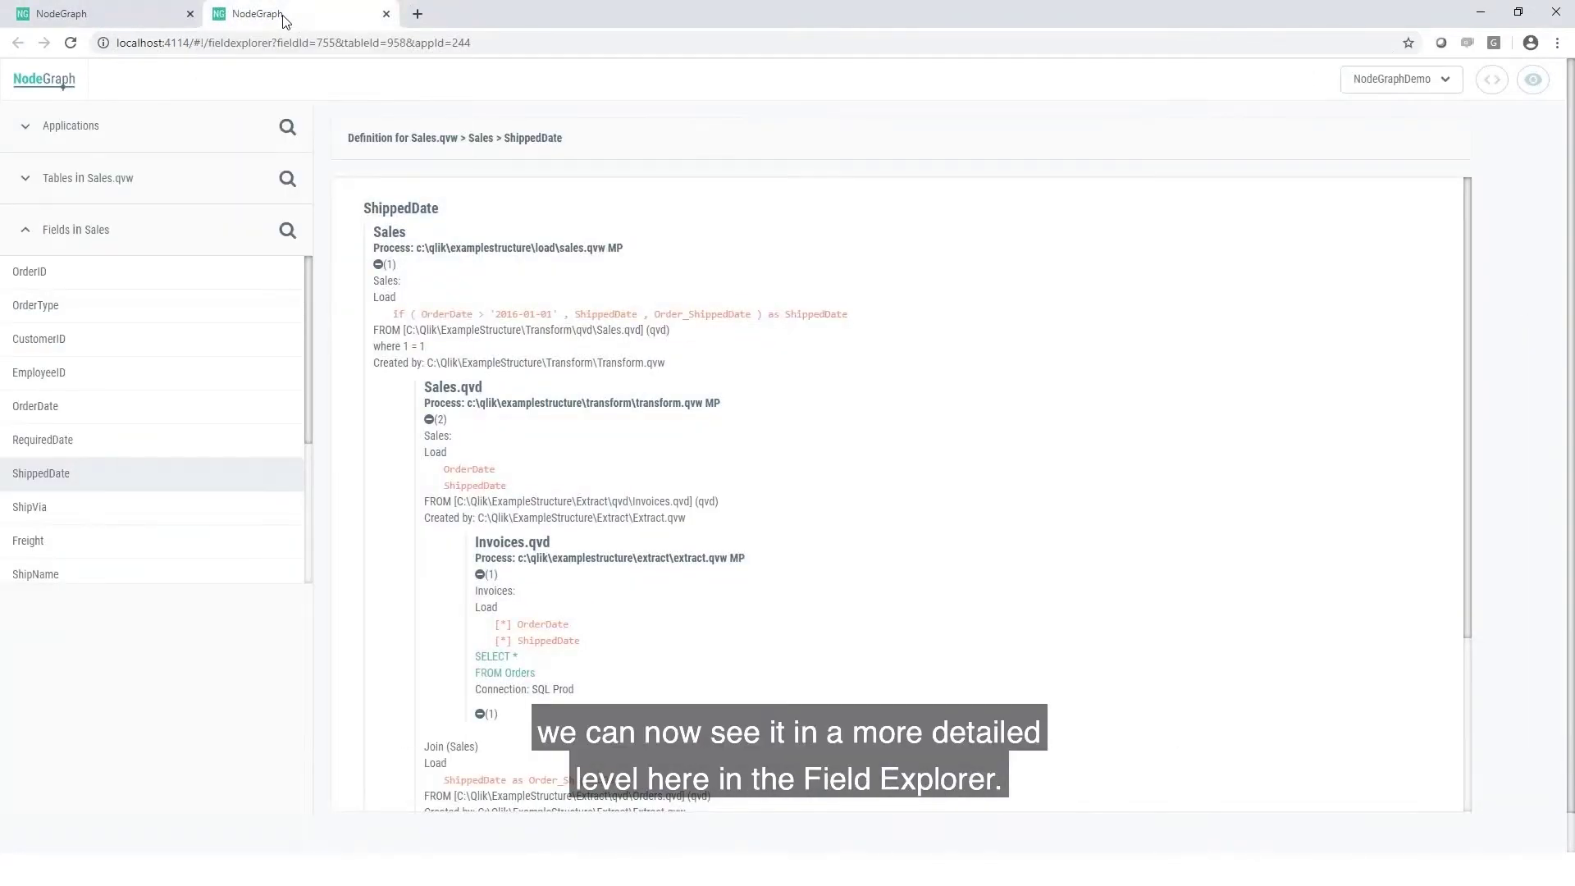
Return to the Dependency Explorer and turn on the display of Application Content in the graph.
click(123, 12)
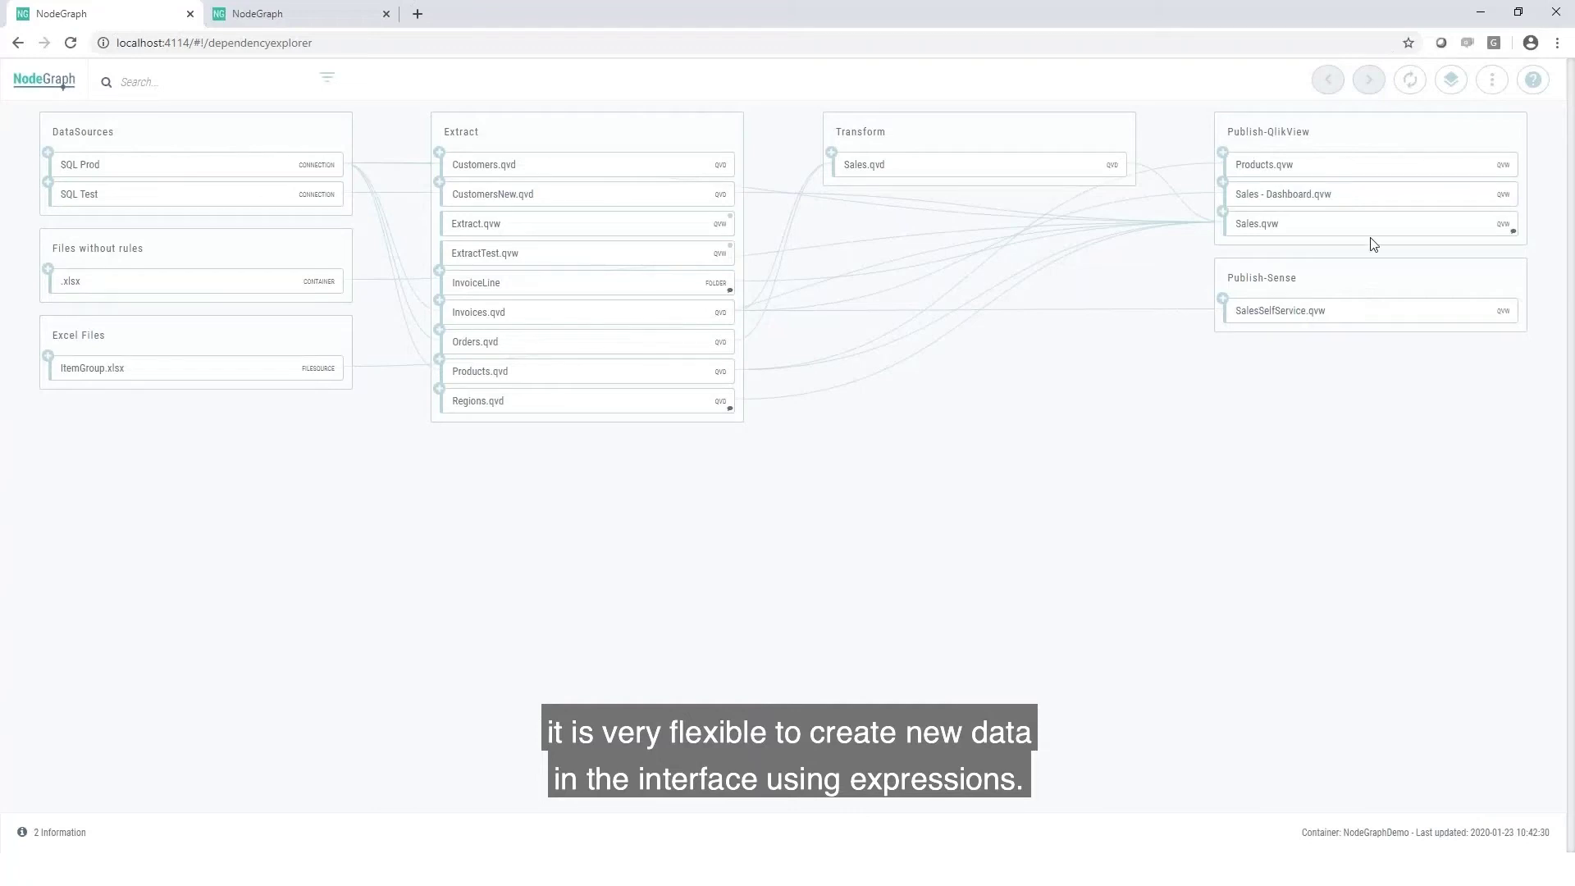
click(1495, 85)
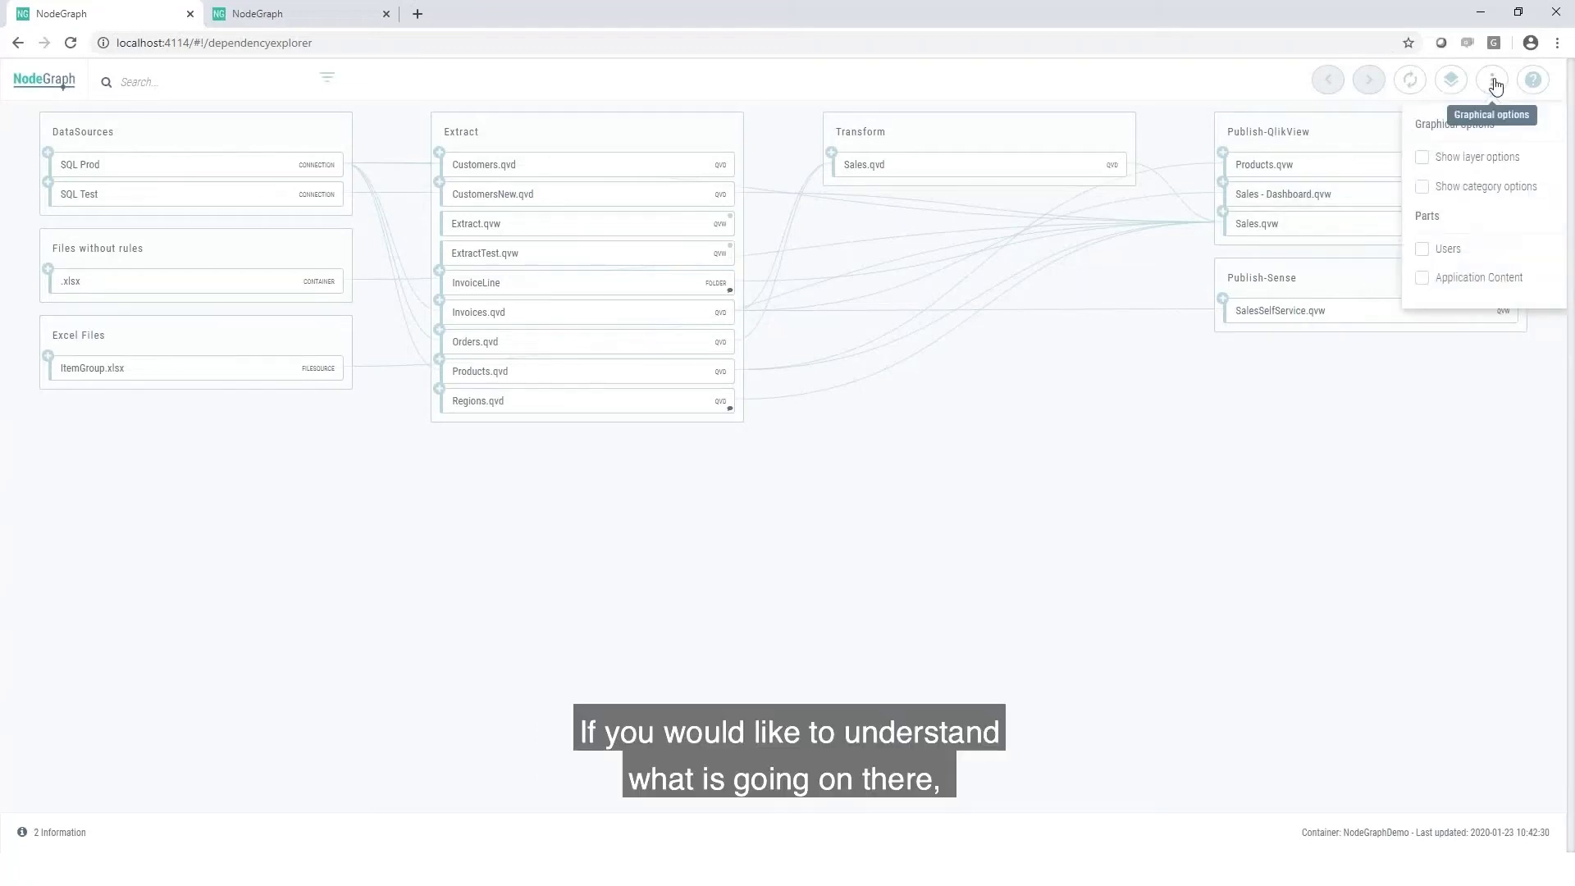
click(1422, 280)
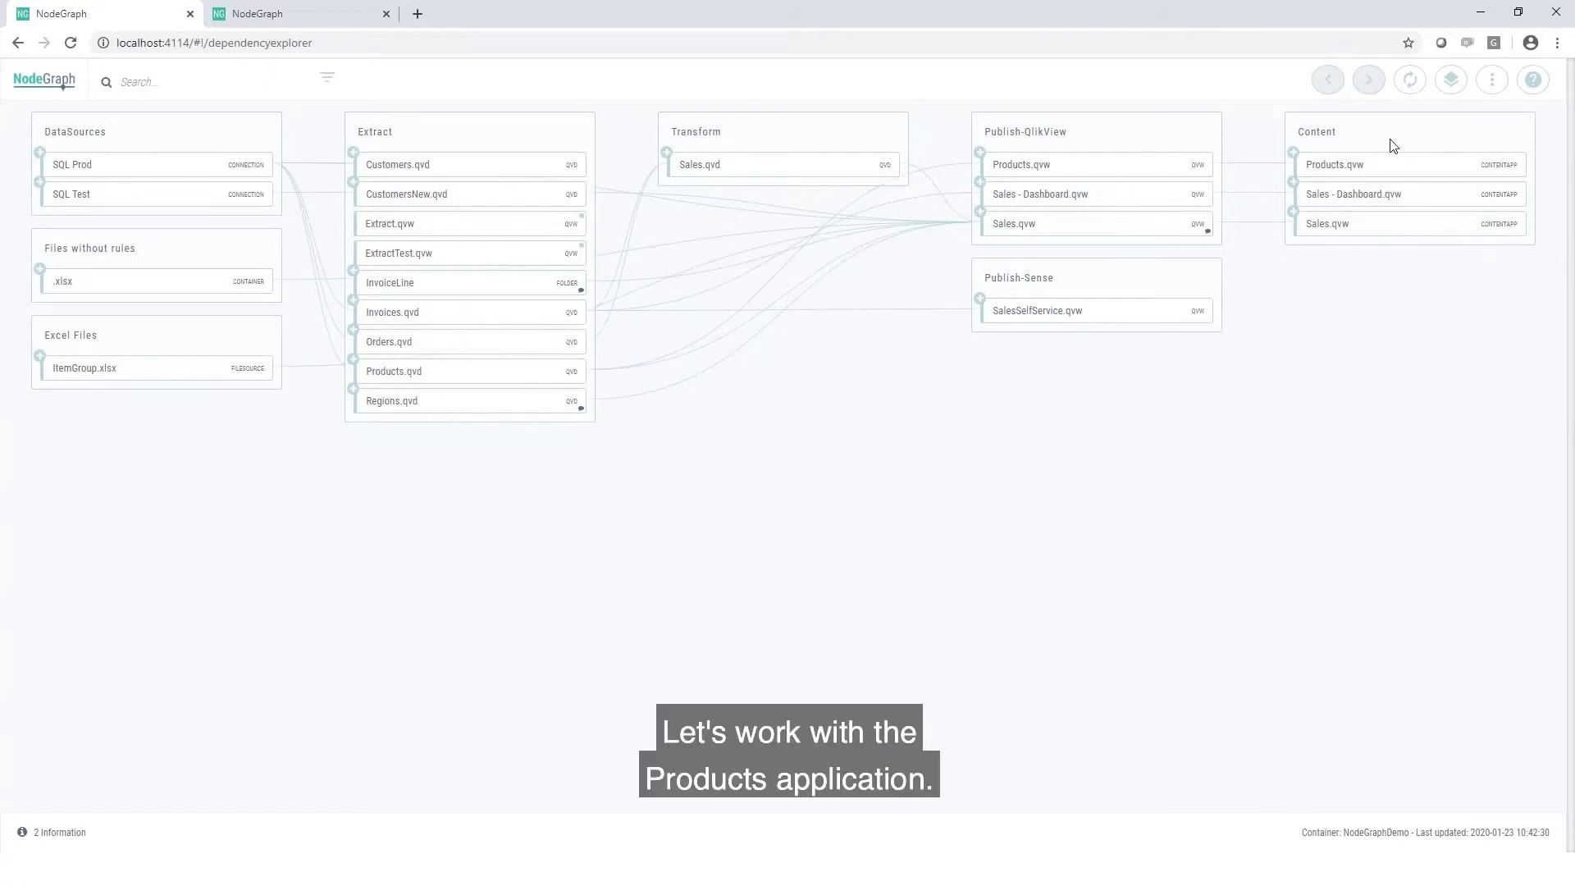
Hide all nodes unrelated to the Products.qvw application in Publish-QlikView.
click(1152, 164)
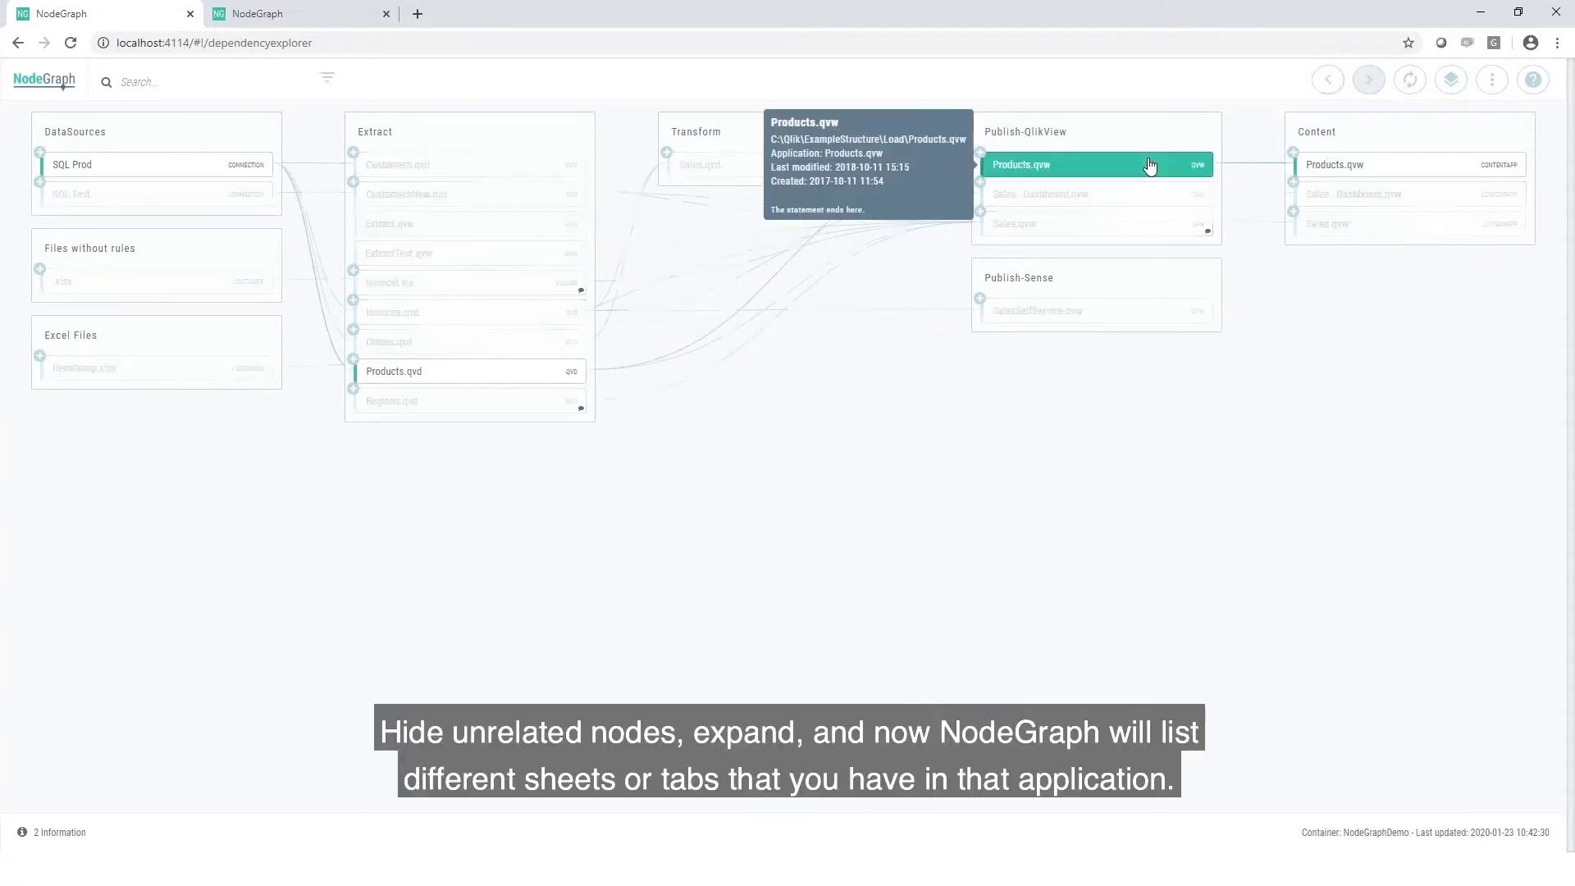
right_click(1153, 164)
mouse_move(1214, 238)
click(1311, 243)
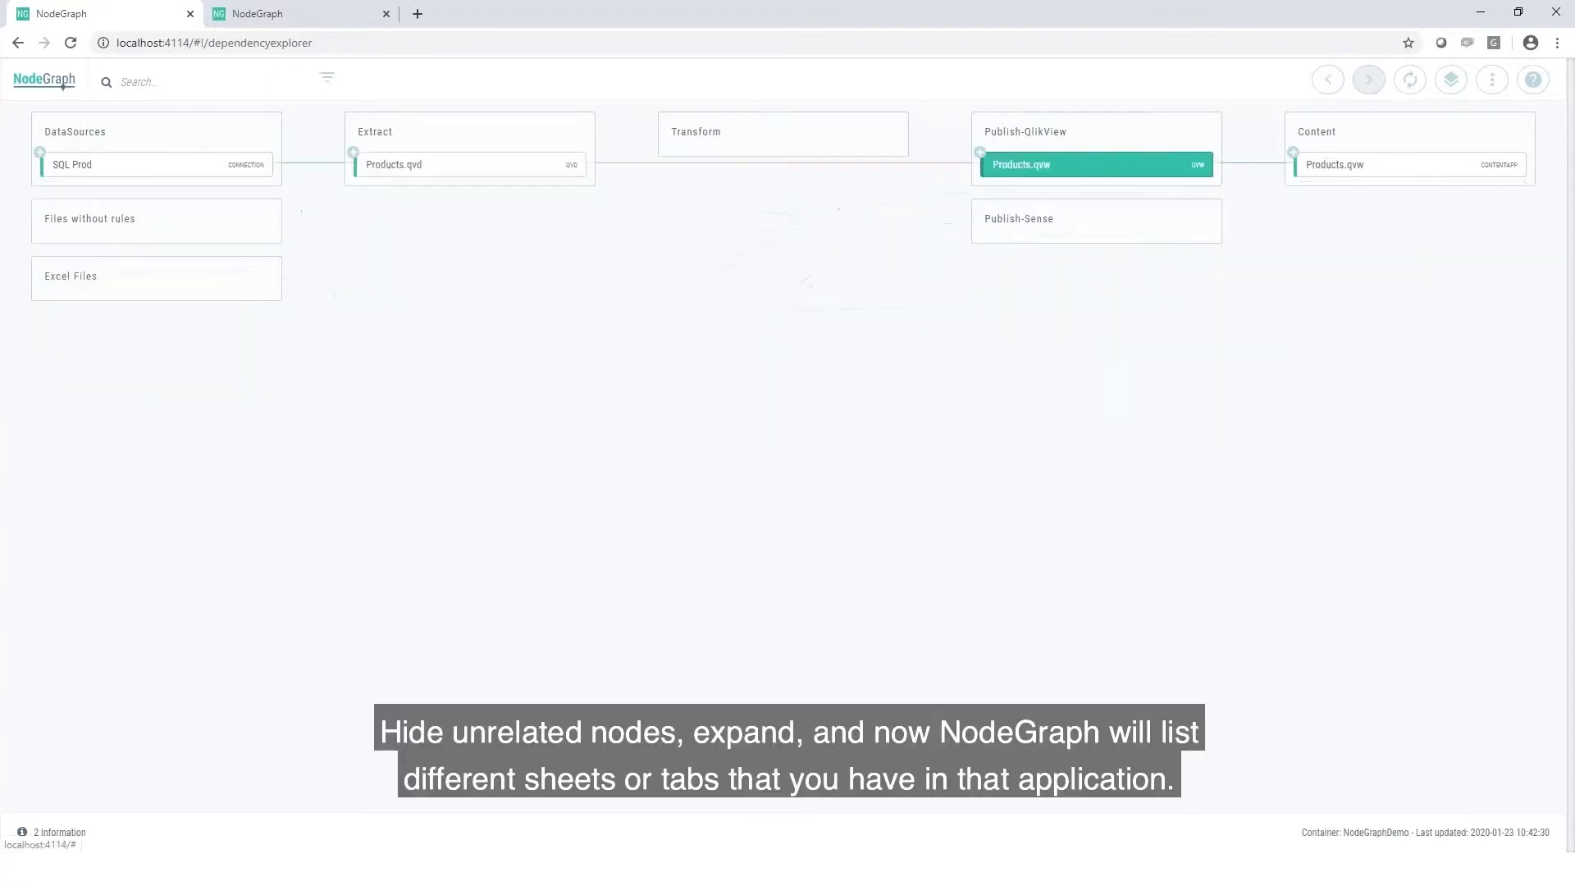
Expand the Products.qvw content through the Dashboard sheet's bar charts to the Average UnitPrice per Product chart's expressions and inspect the Average UnitPrice formula.
click(1293, 153)
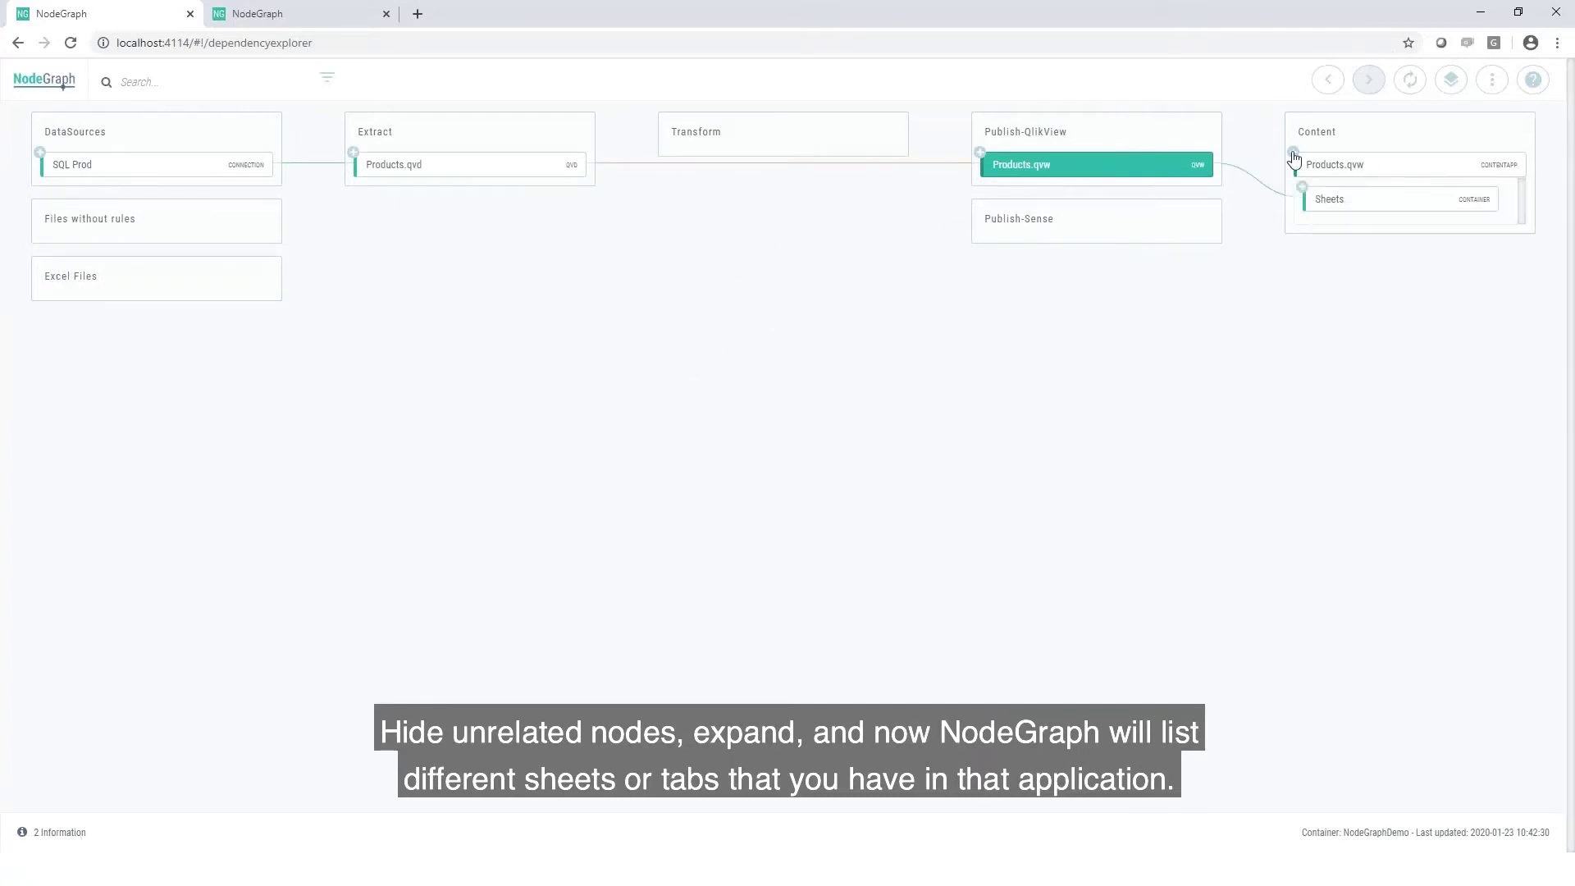
click(1303, 188)
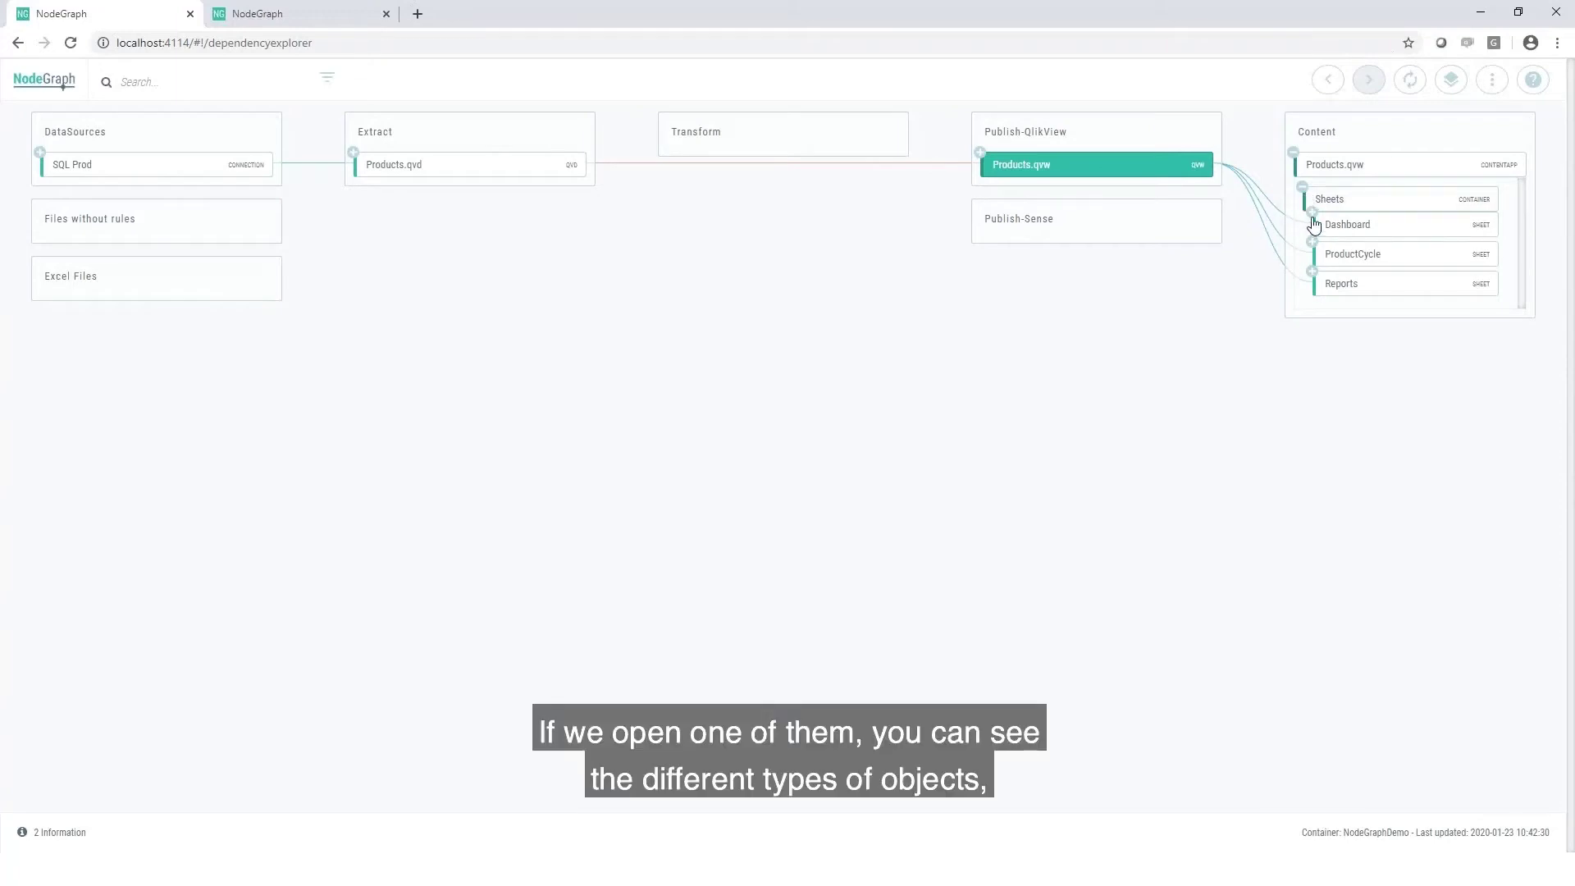
click(1313, 213)
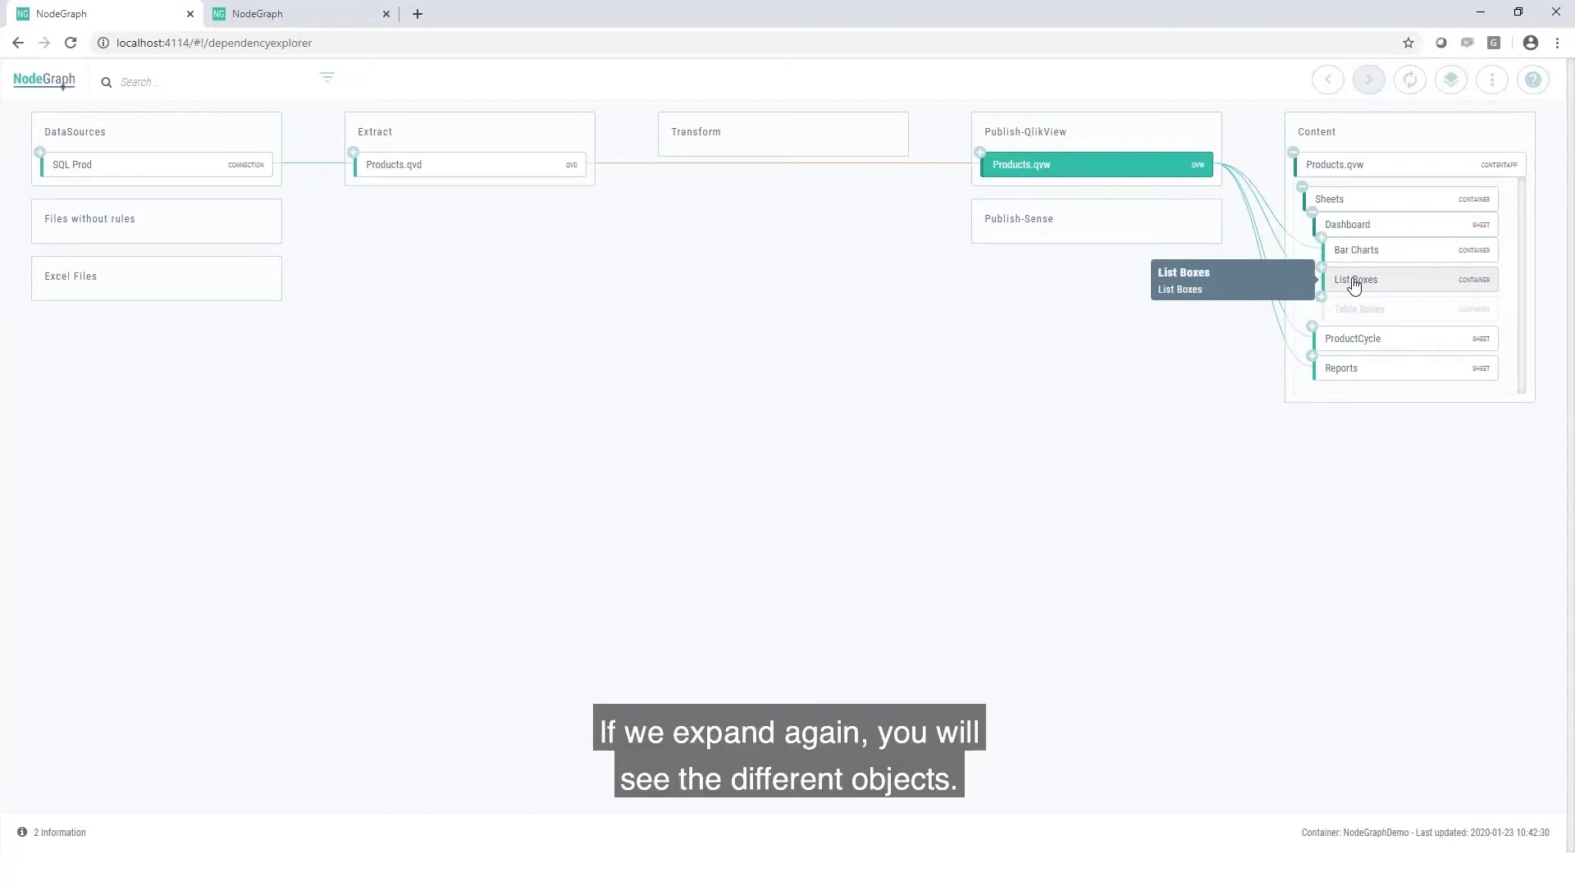
click(1321, 239)
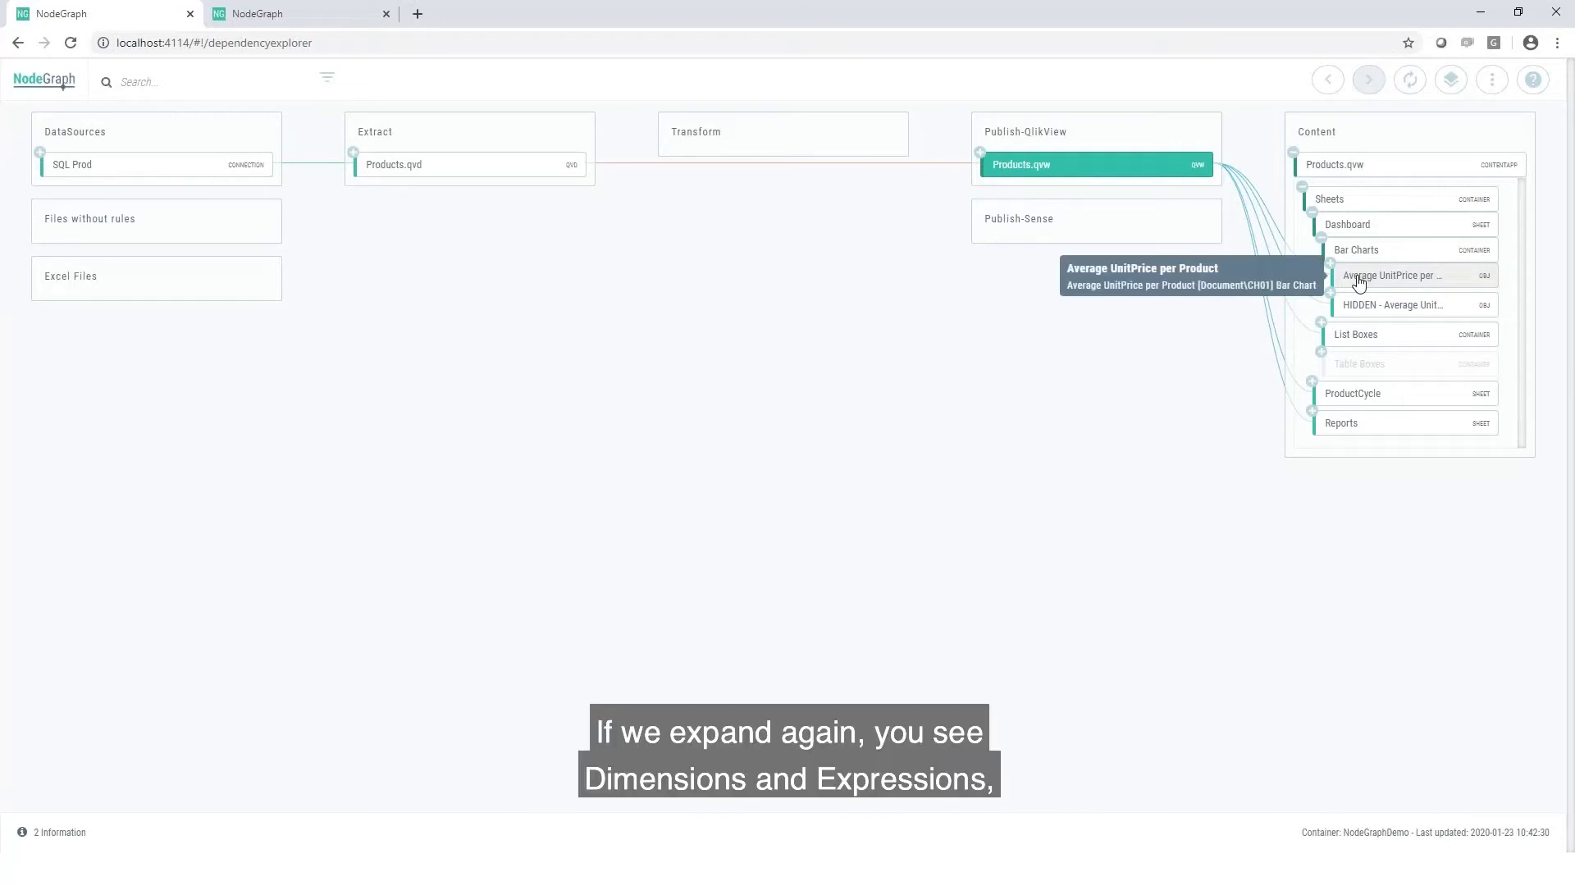
click(1330, 263)
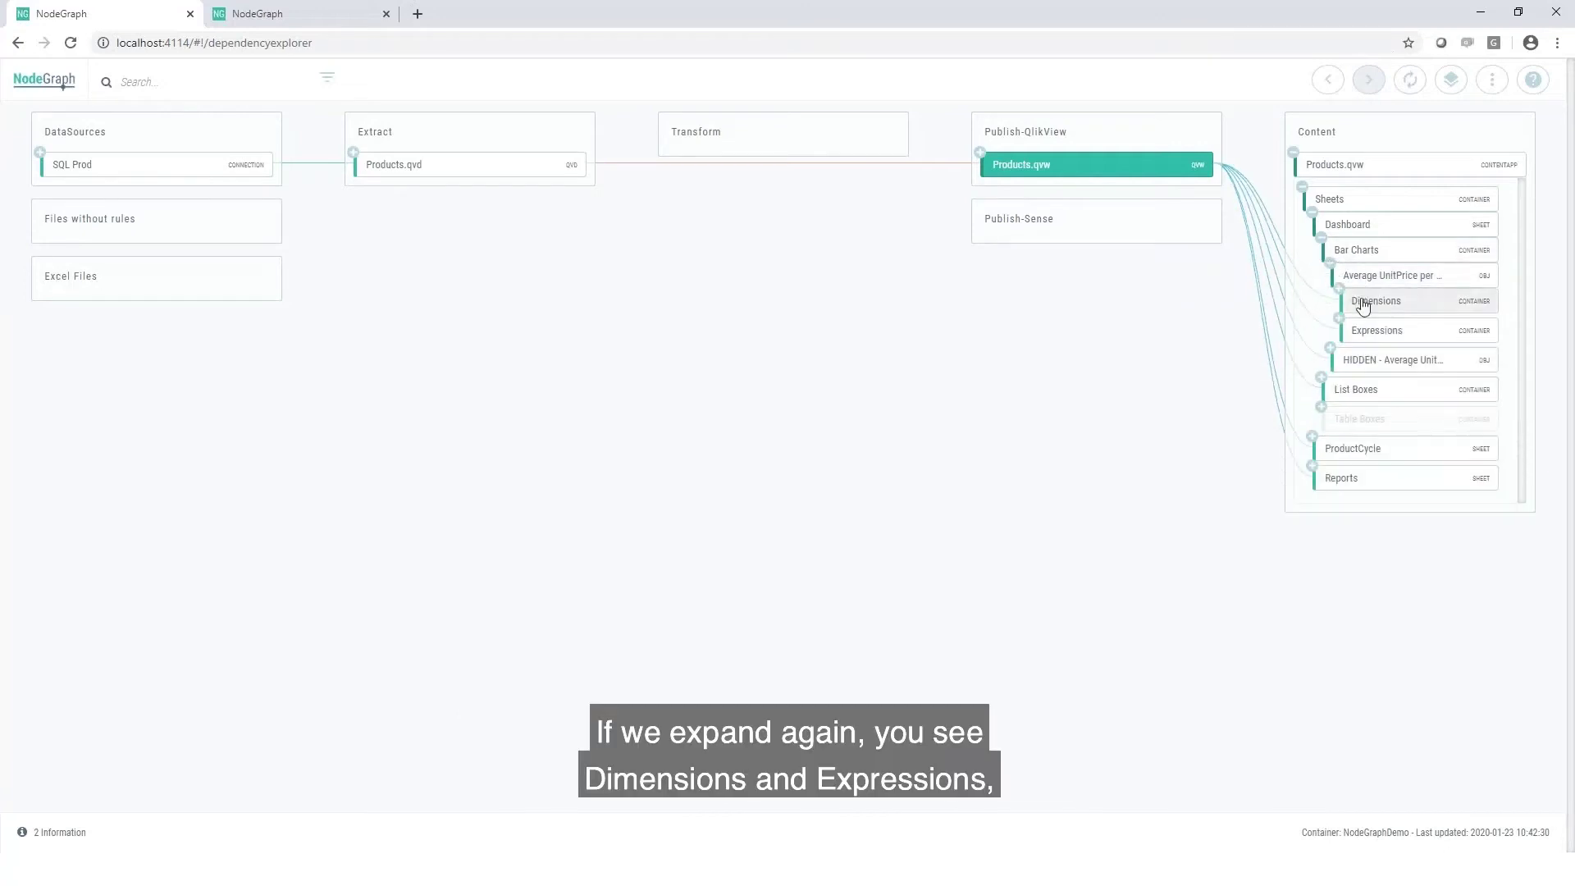
click(1338, 319)
mouse_move(1389, 367)
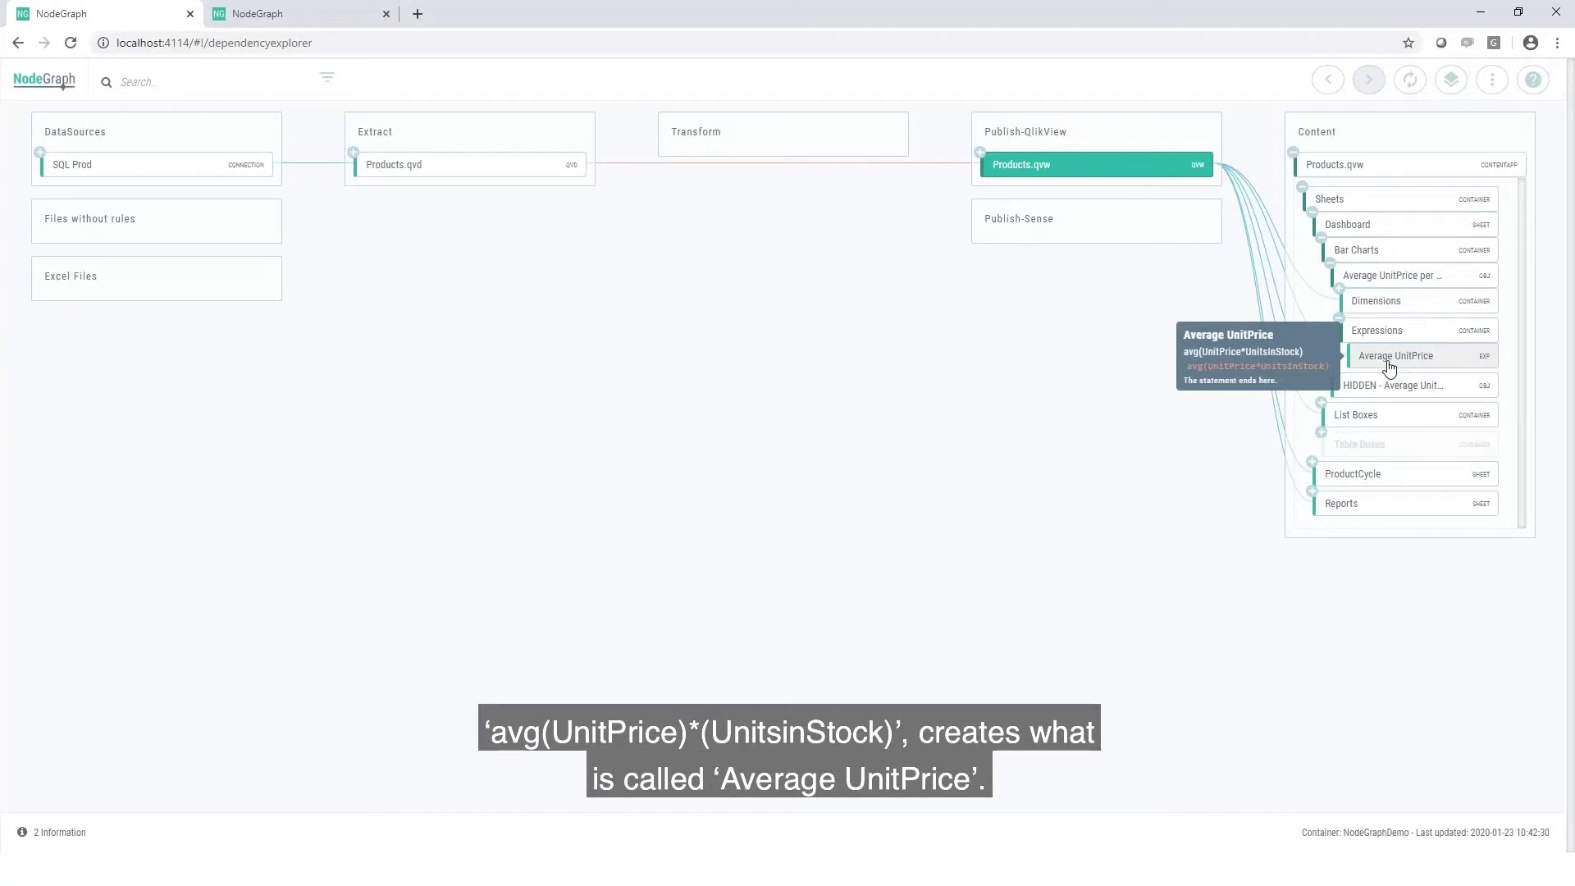
Hide all nodes unrelated to the Average UnitPrice expression in the current view.
click(1388, 366)
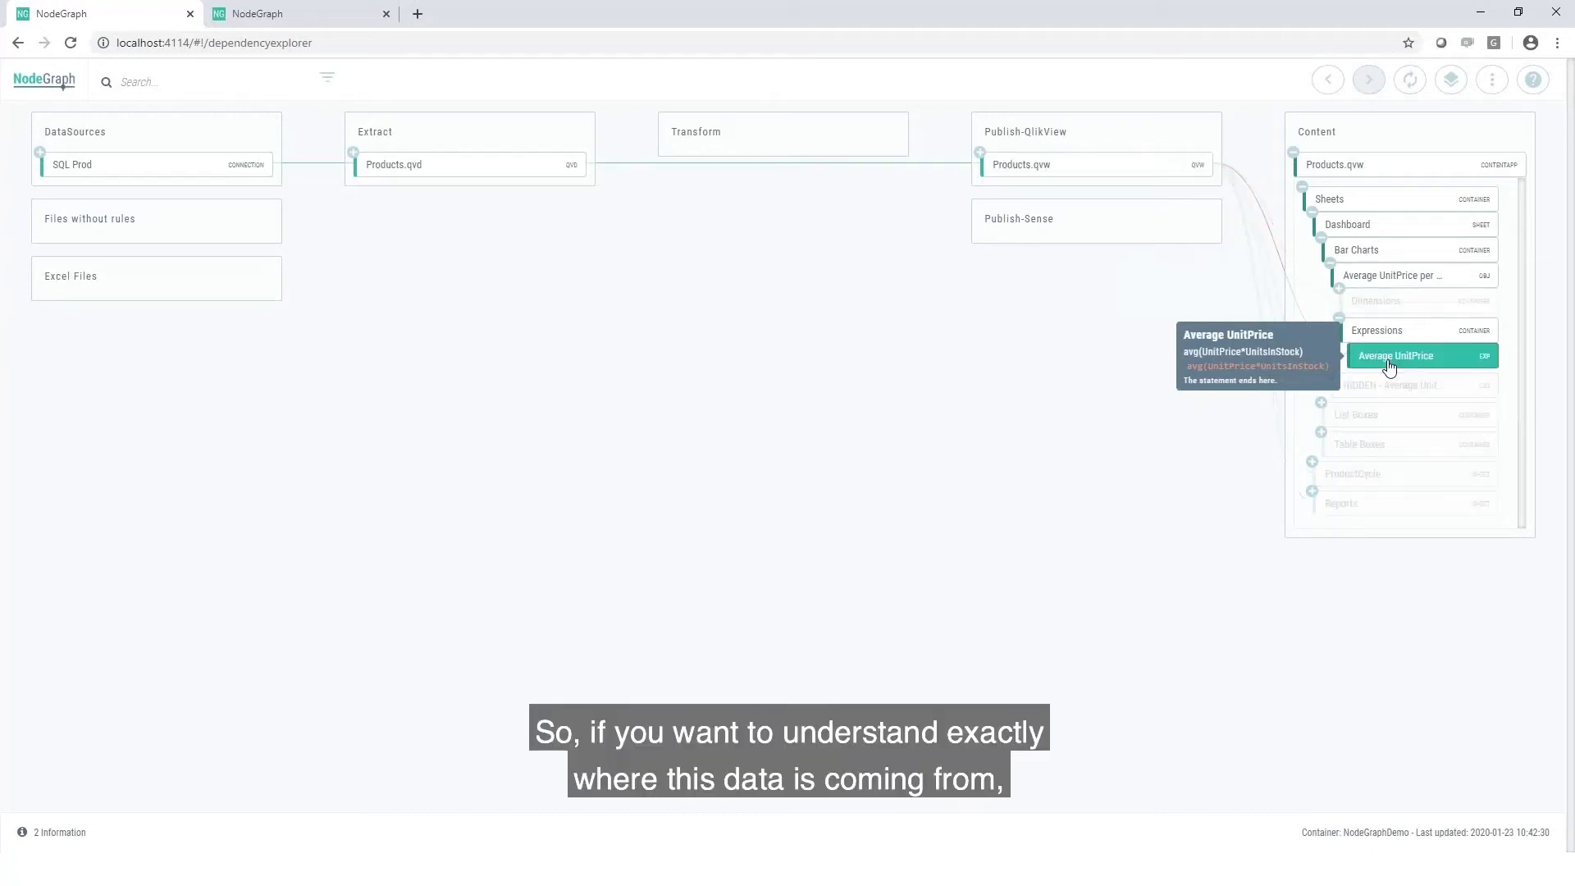
right_click(1383, 364)
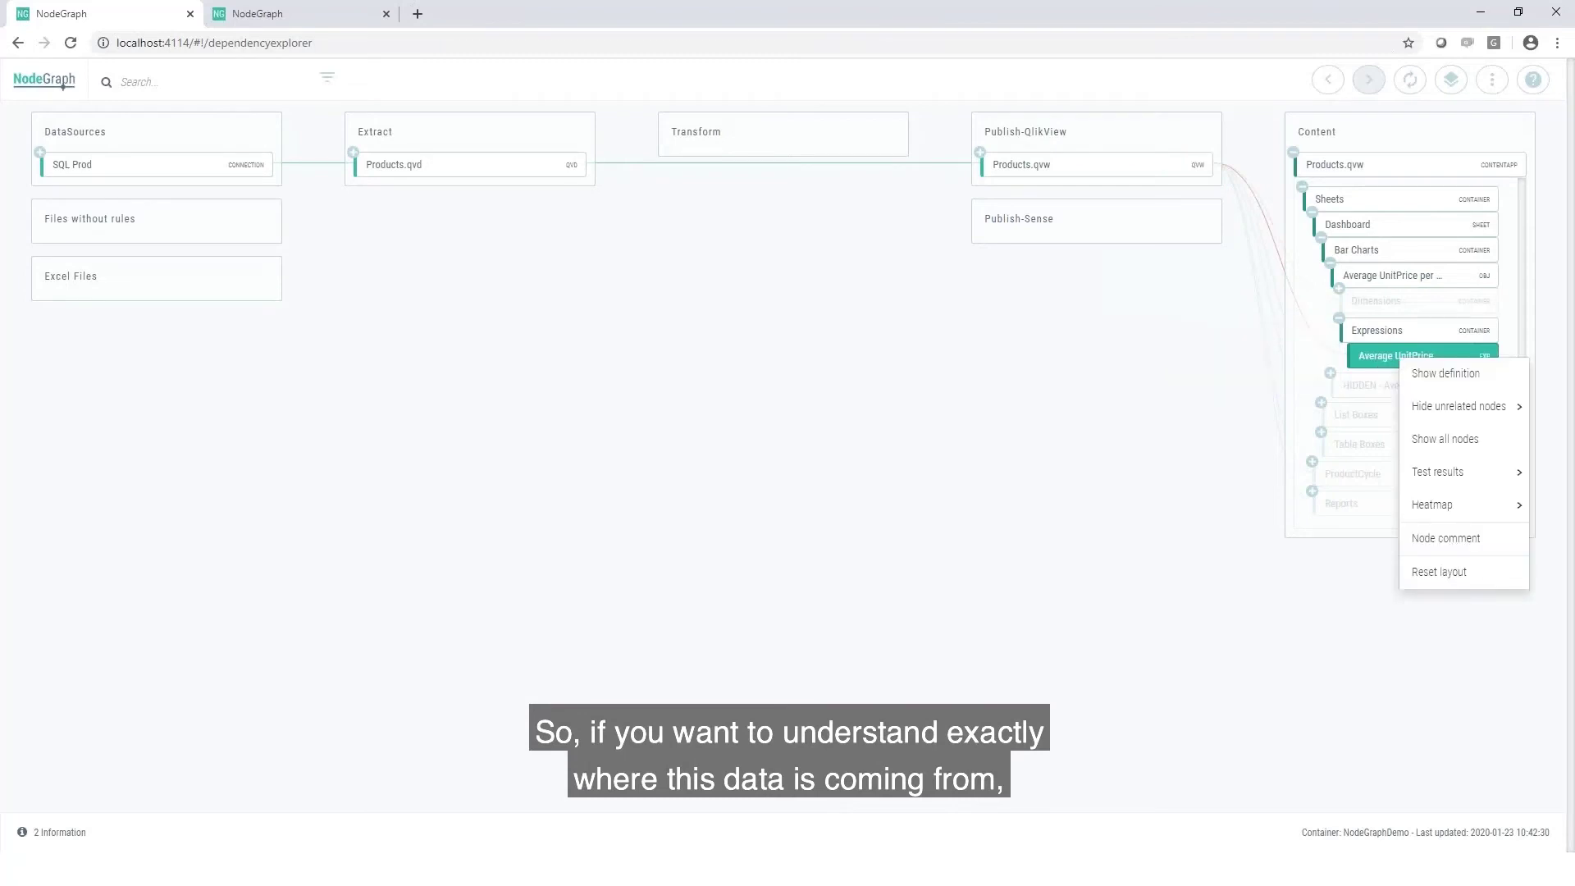
mouse_move(1498, 411)
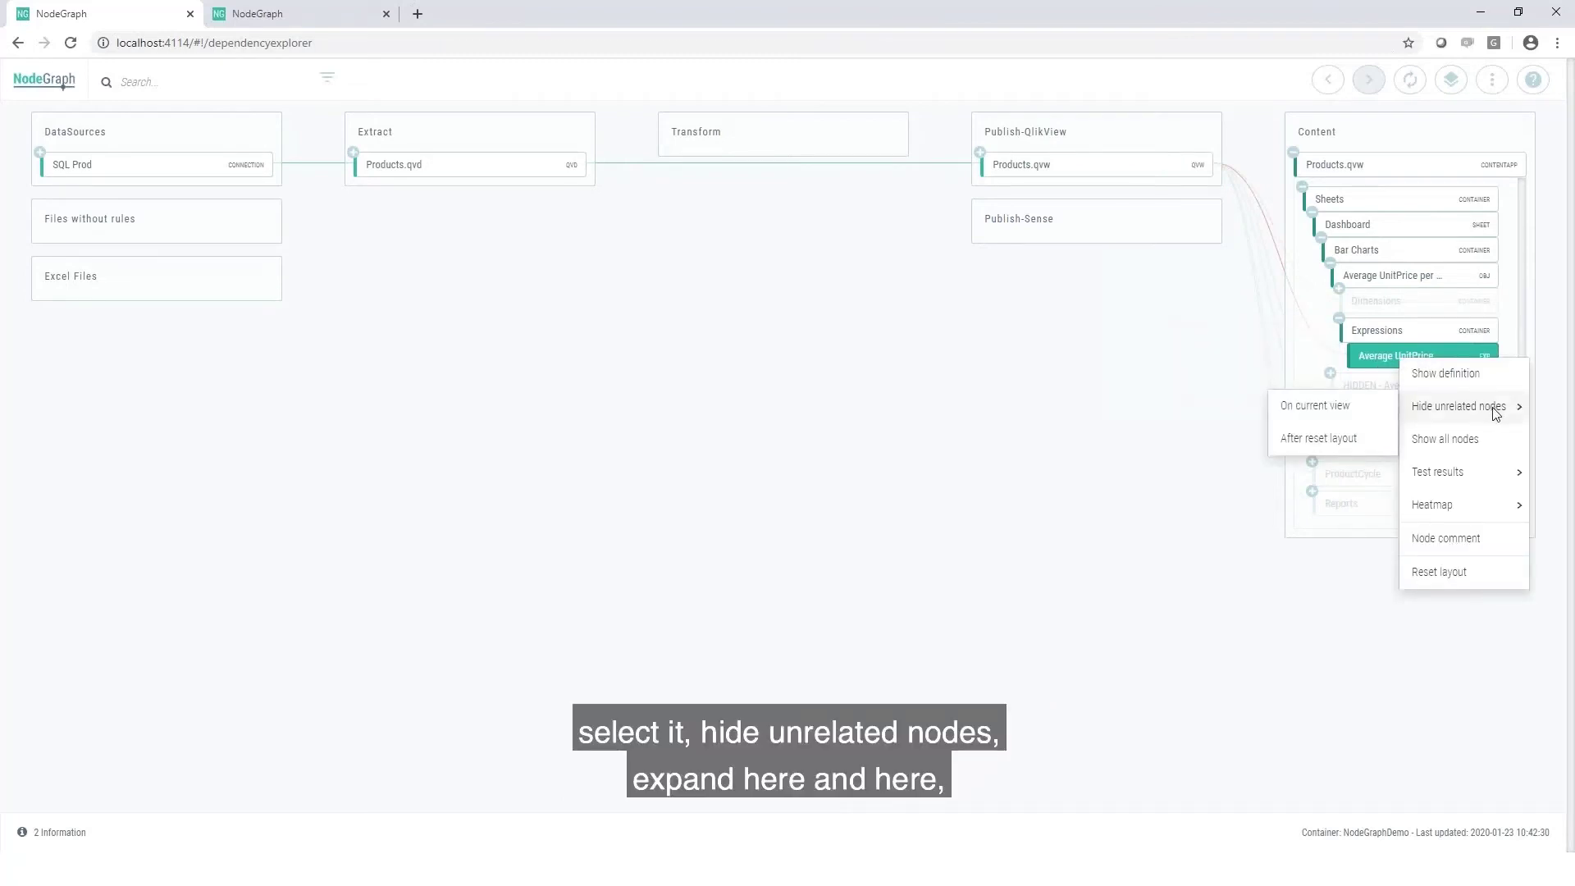
click(1365, 409)
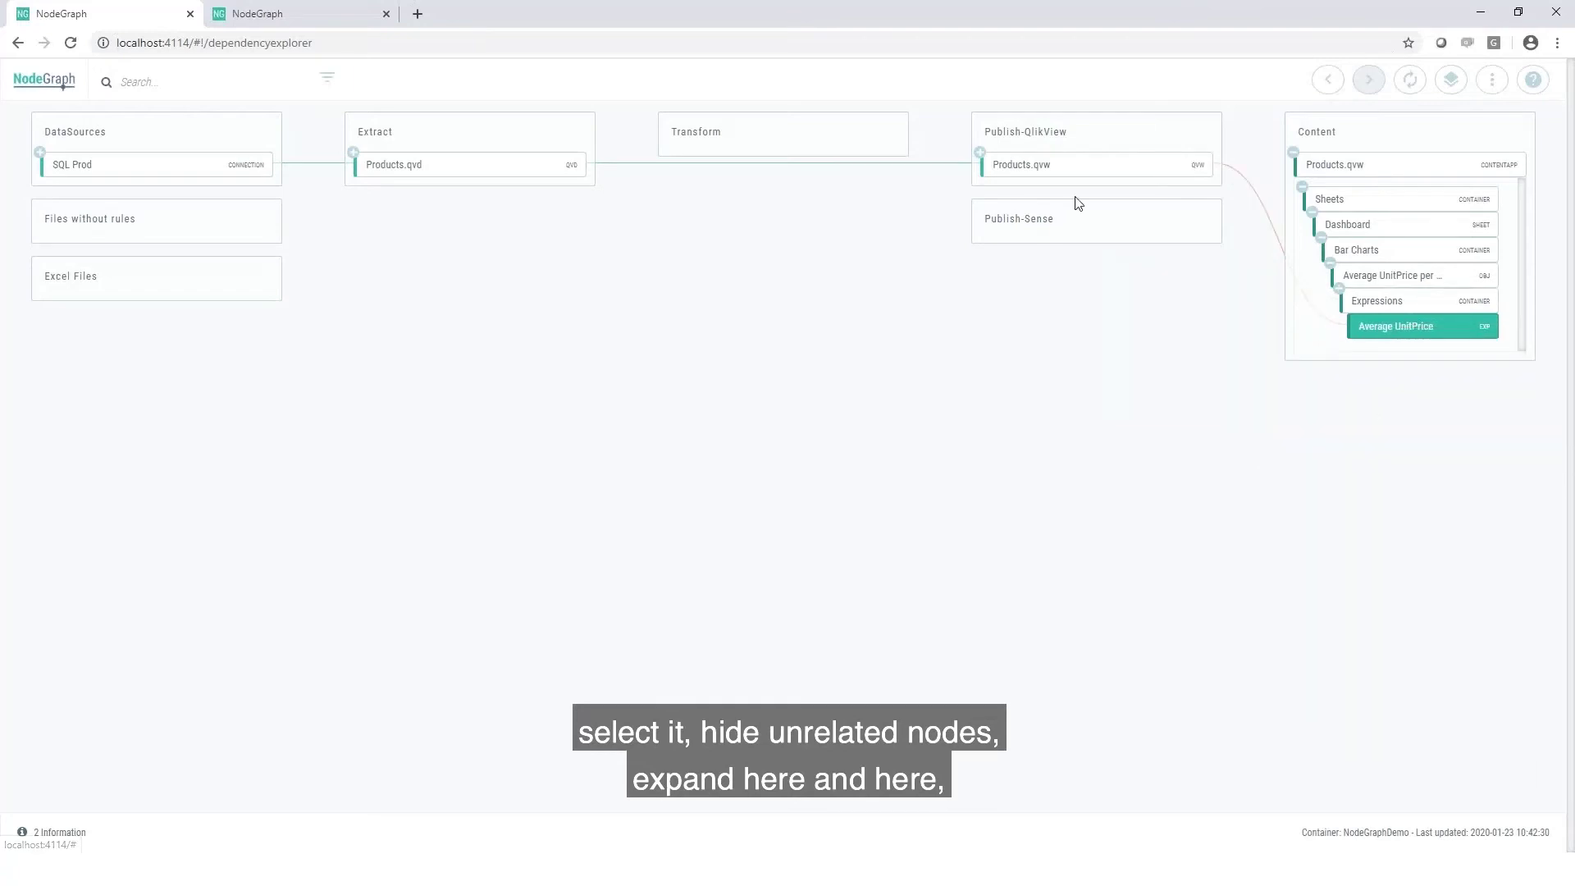
Expand the Products table in Products.qvw, Products.qvd and SQL Prod, and hide everything unrelated to Average UnitPrice in the current view.
click(978, 155)
click(989, 190)
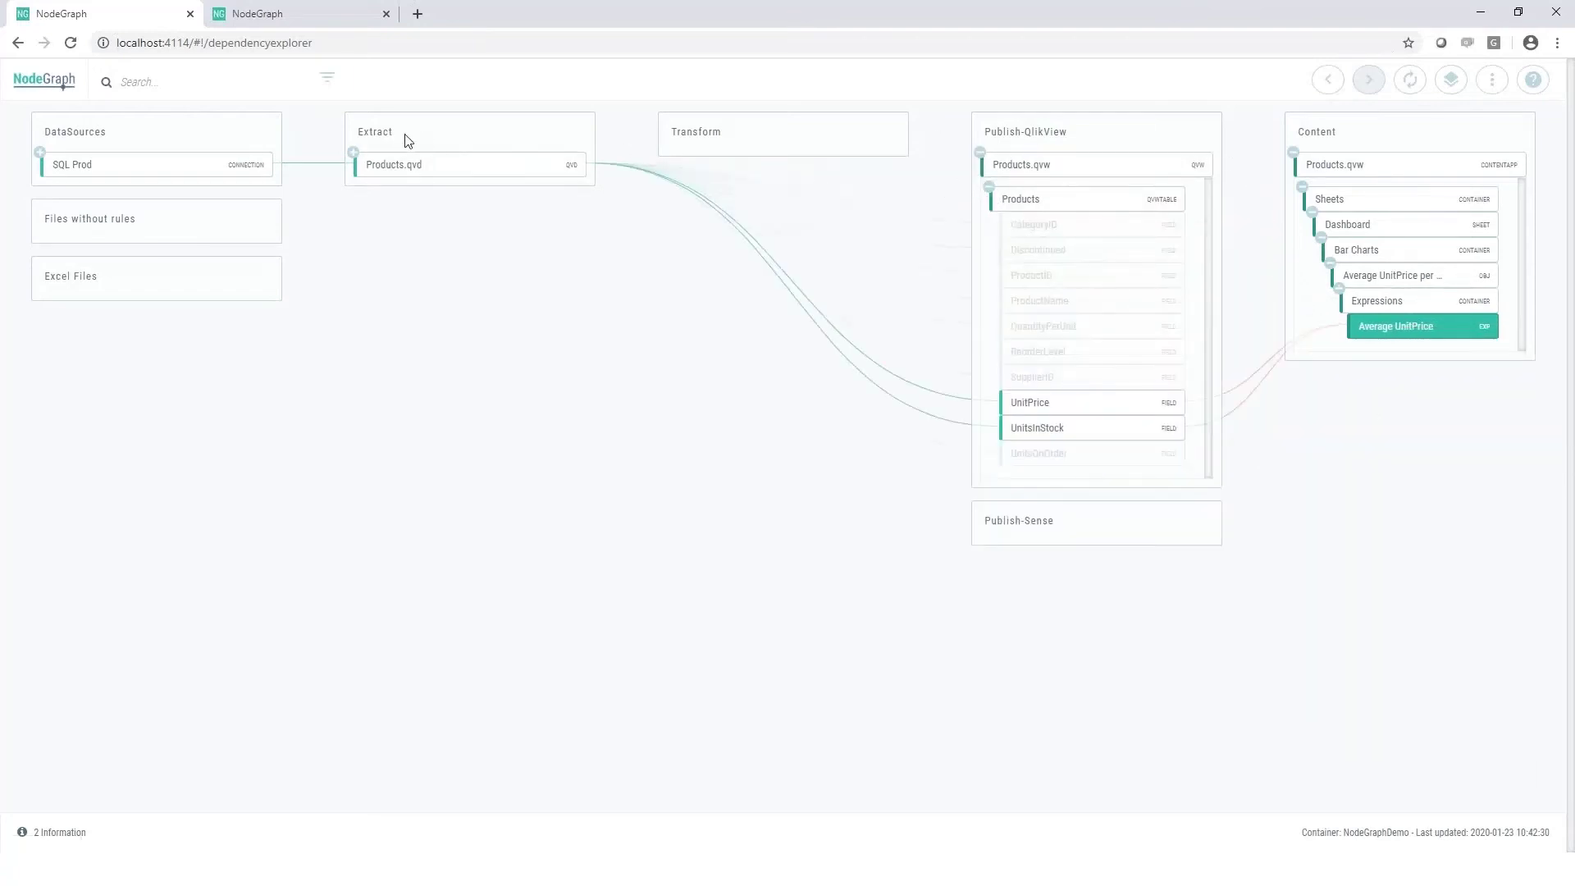
click(353, 154)
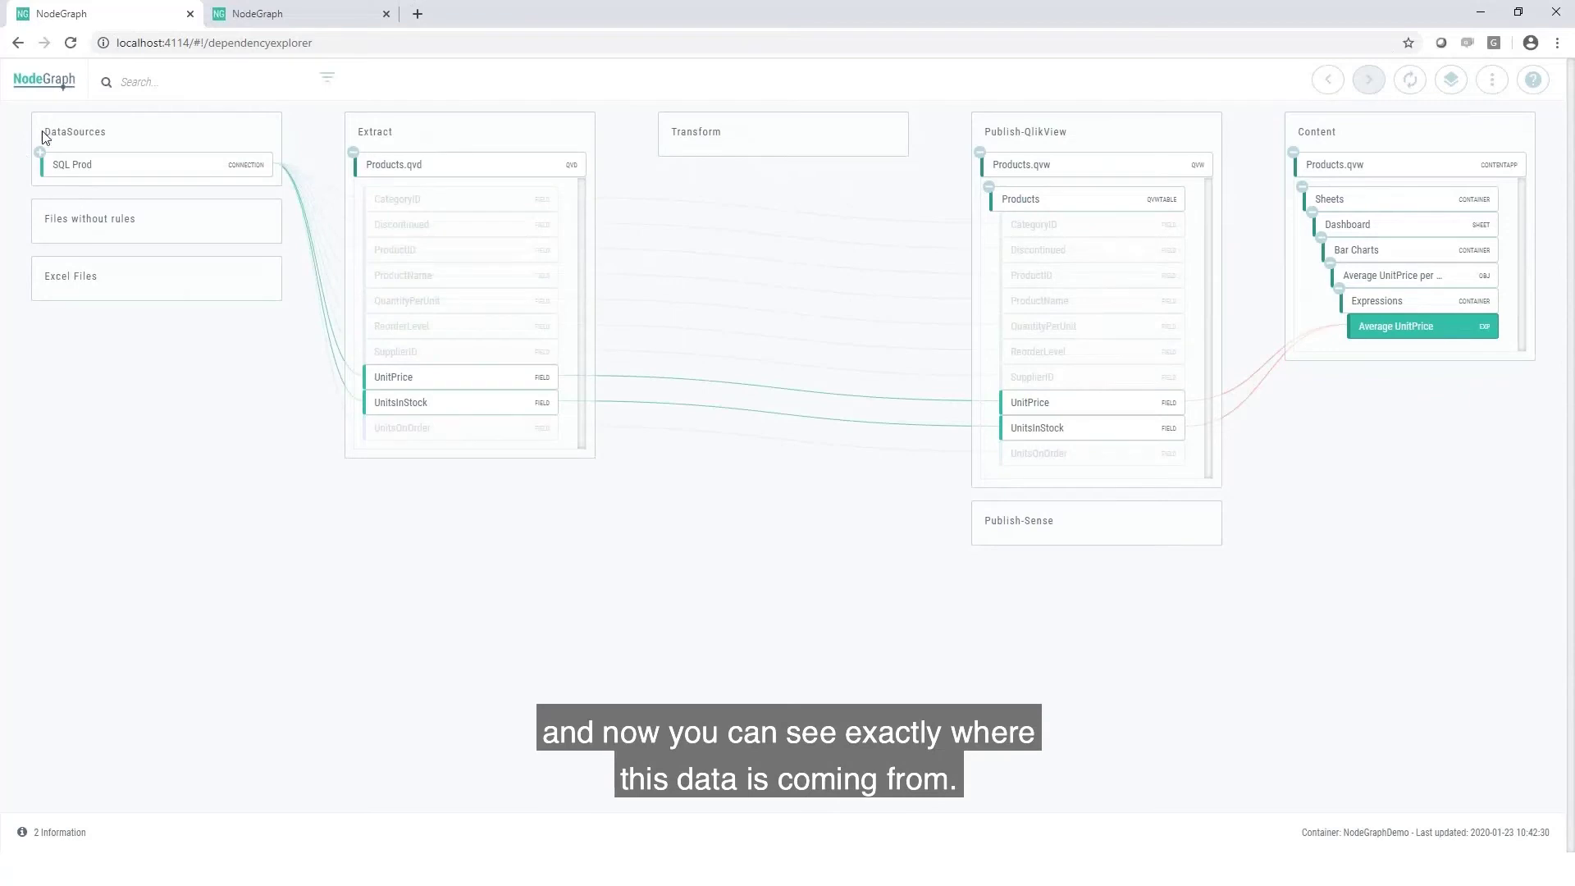
click(39, 152)
right_click(1400, 329)
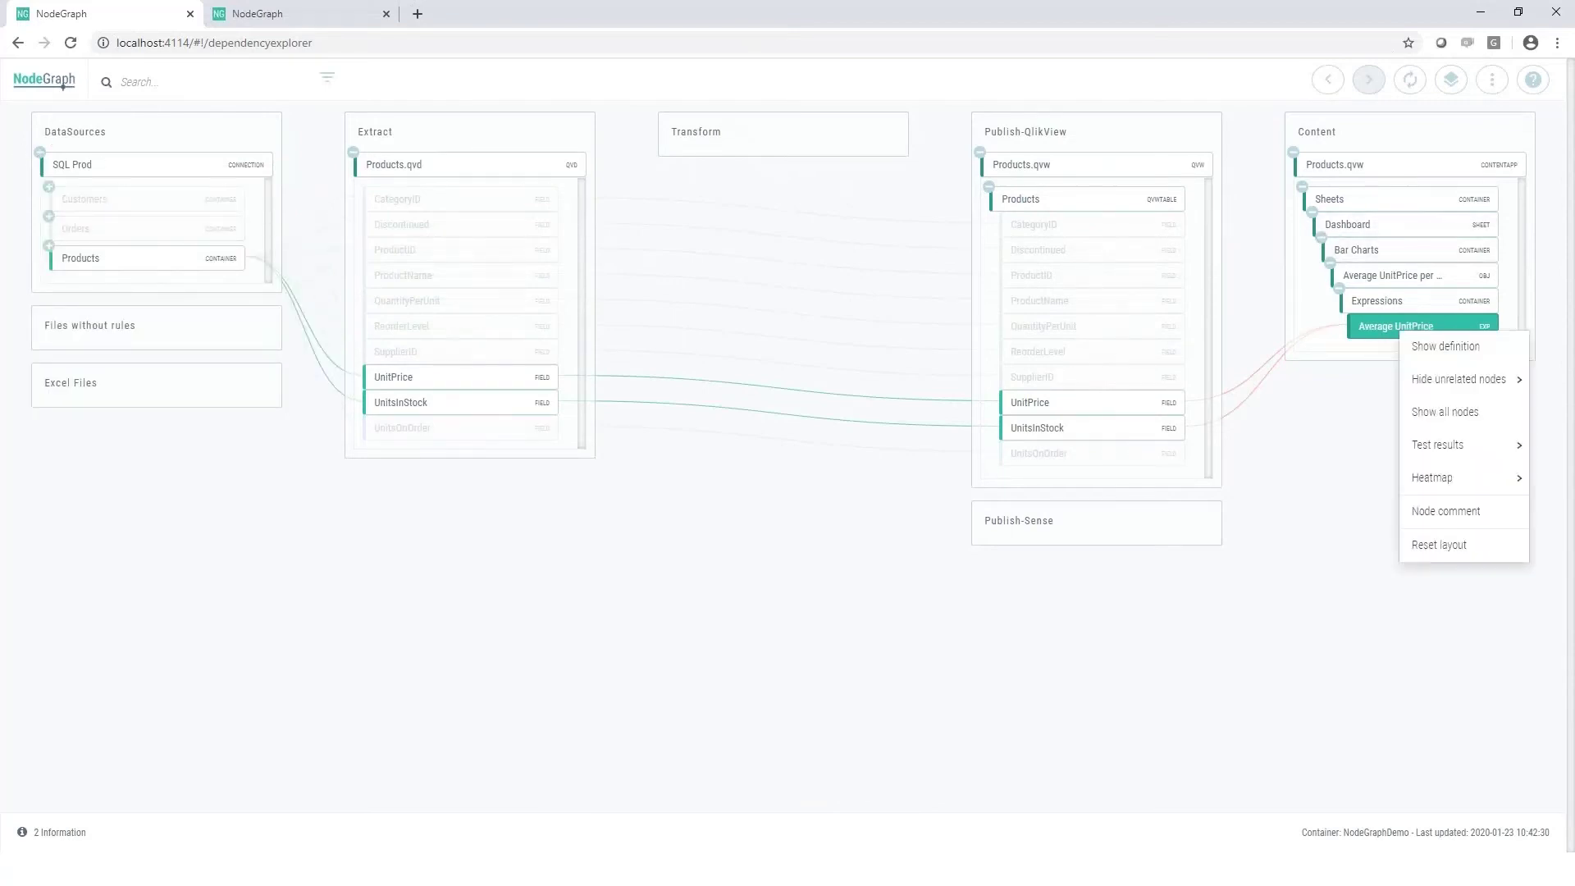
mouse_move(1511, 386)
click(1343, 380)
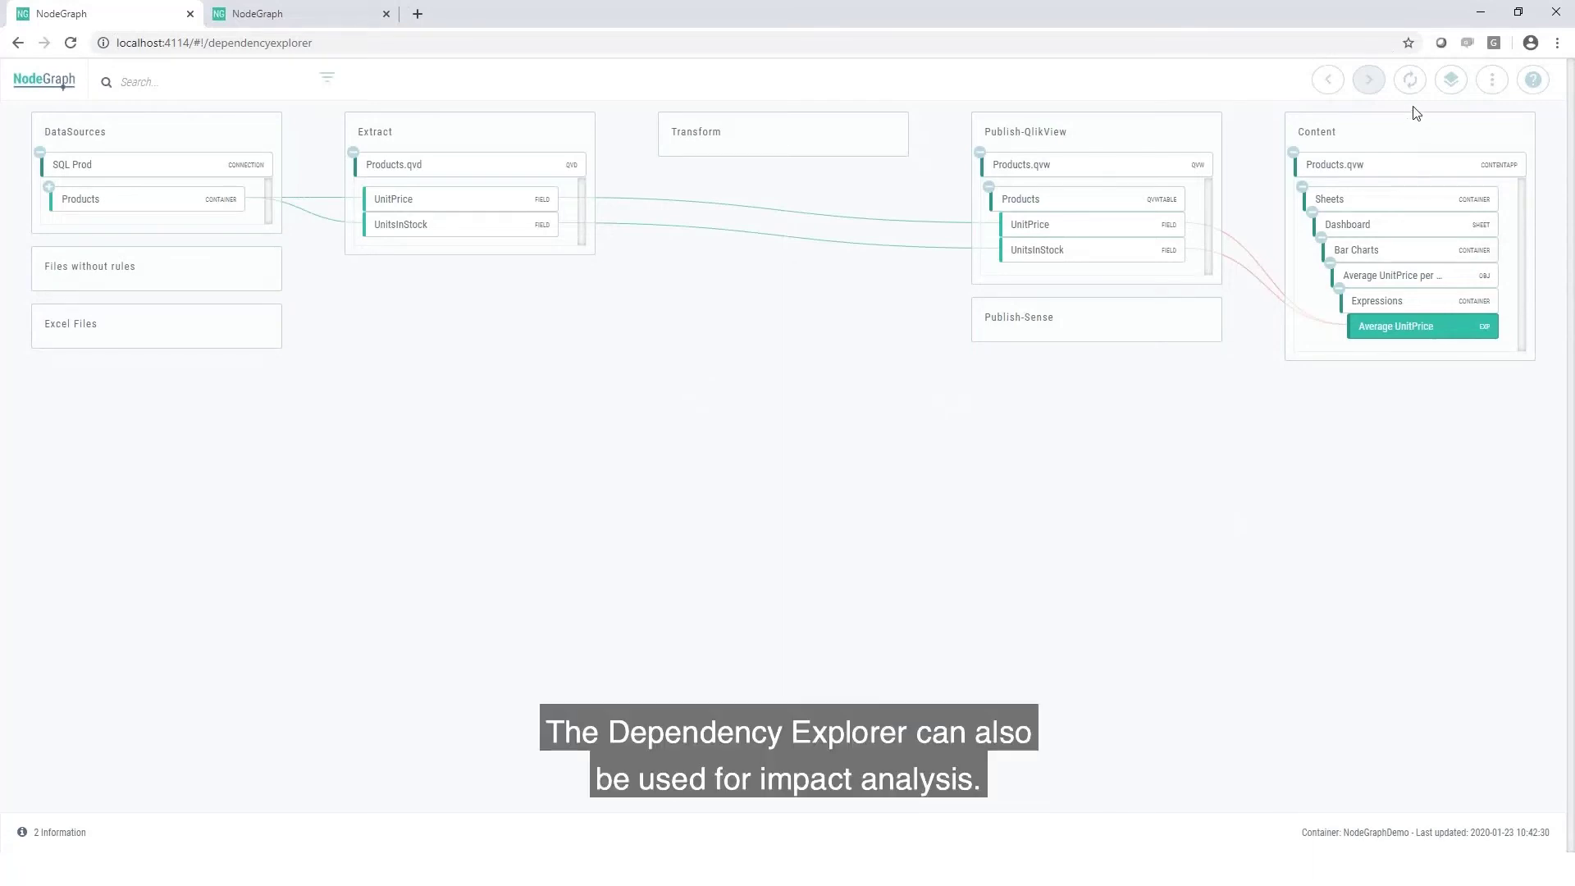
Reset the dependency graph and turn off the display of Application Content.
click(1410, 80)
click(1495, 85)
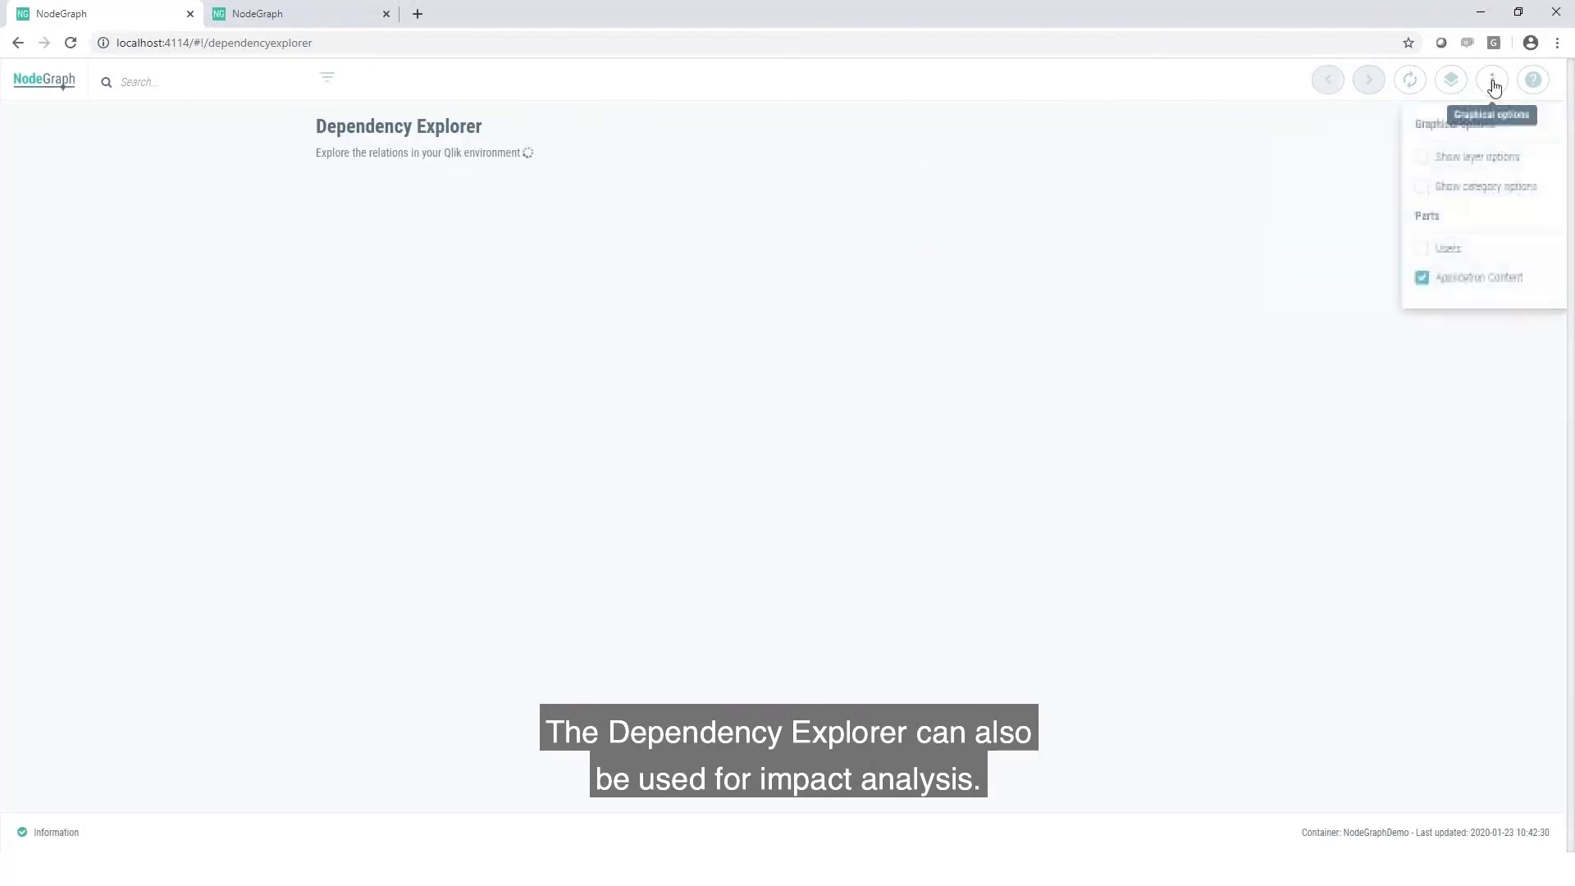
click(1422, 279)
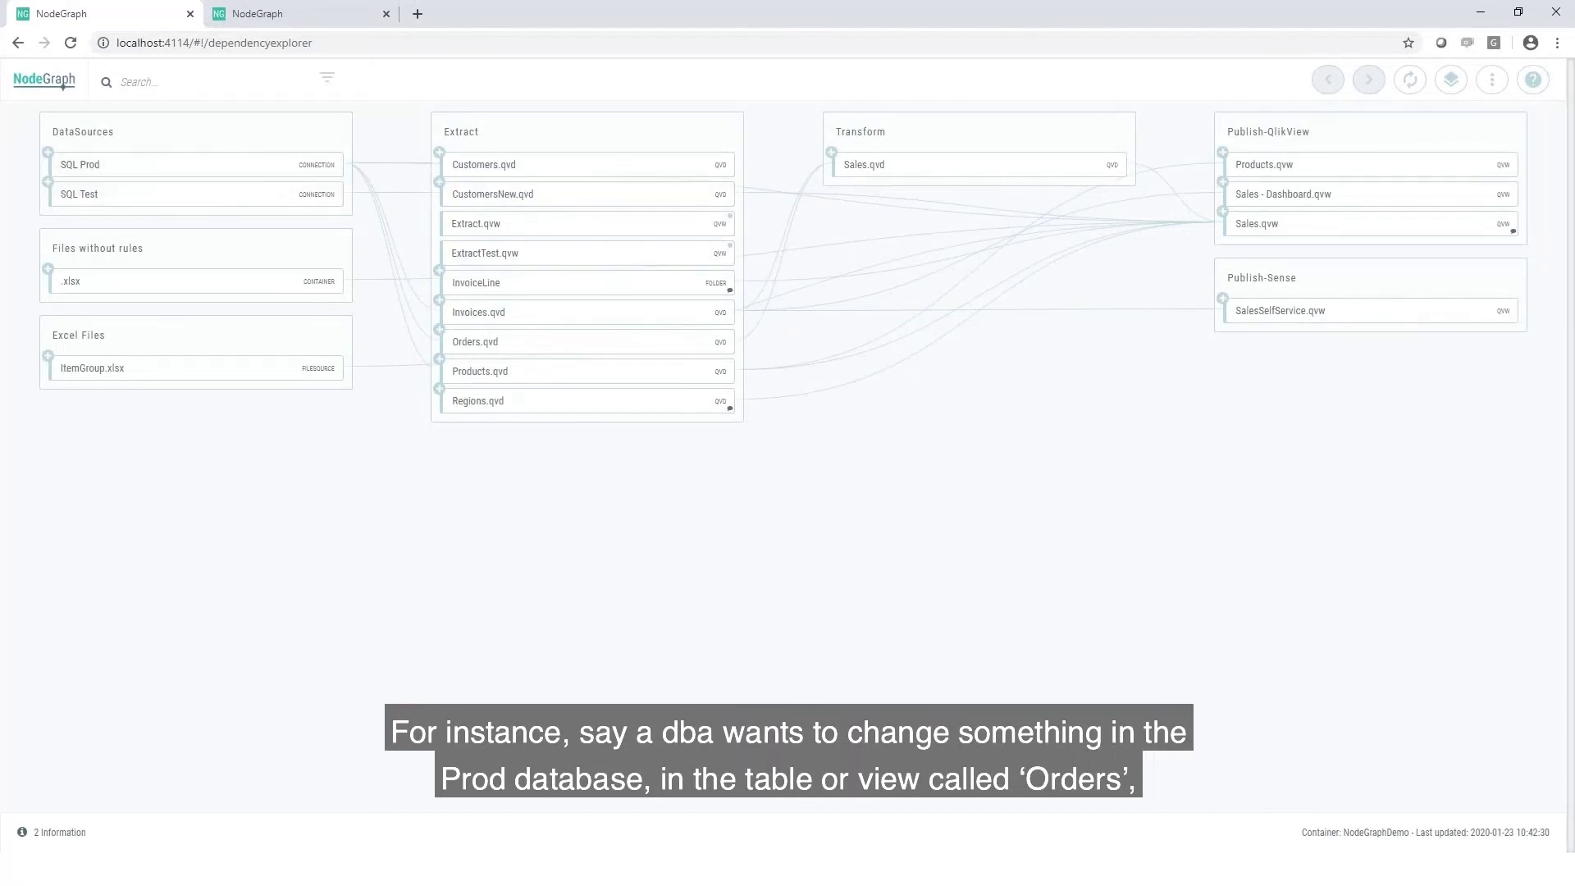
Expand the SQL Prod data source and hide all nodes unrelated to its Orders container in the current view.
click(48, 160)
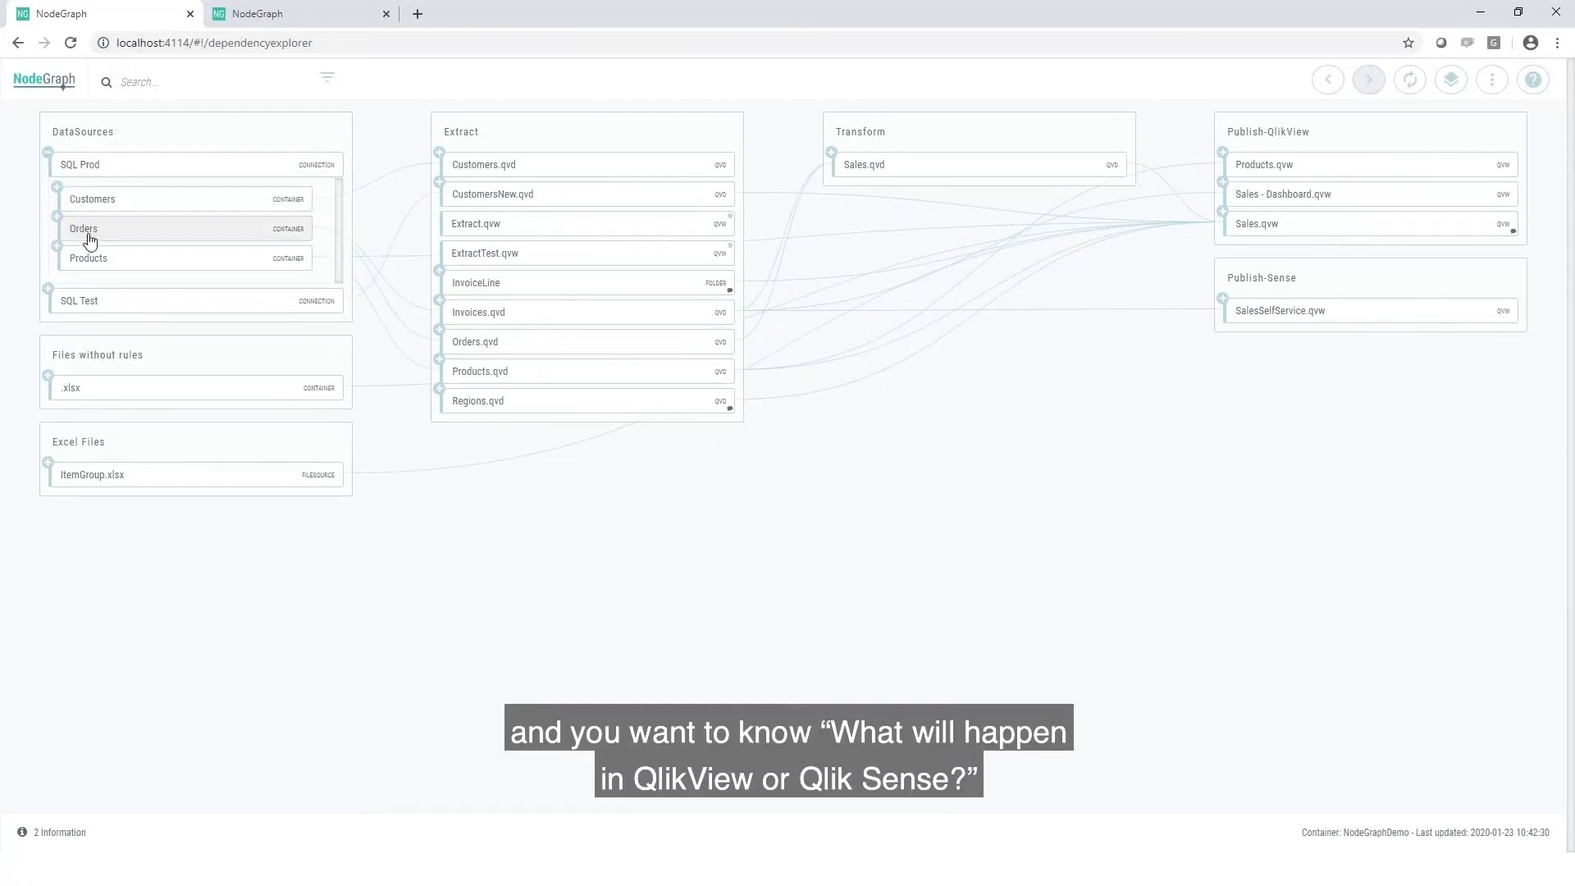
mouse_move(90, 238)
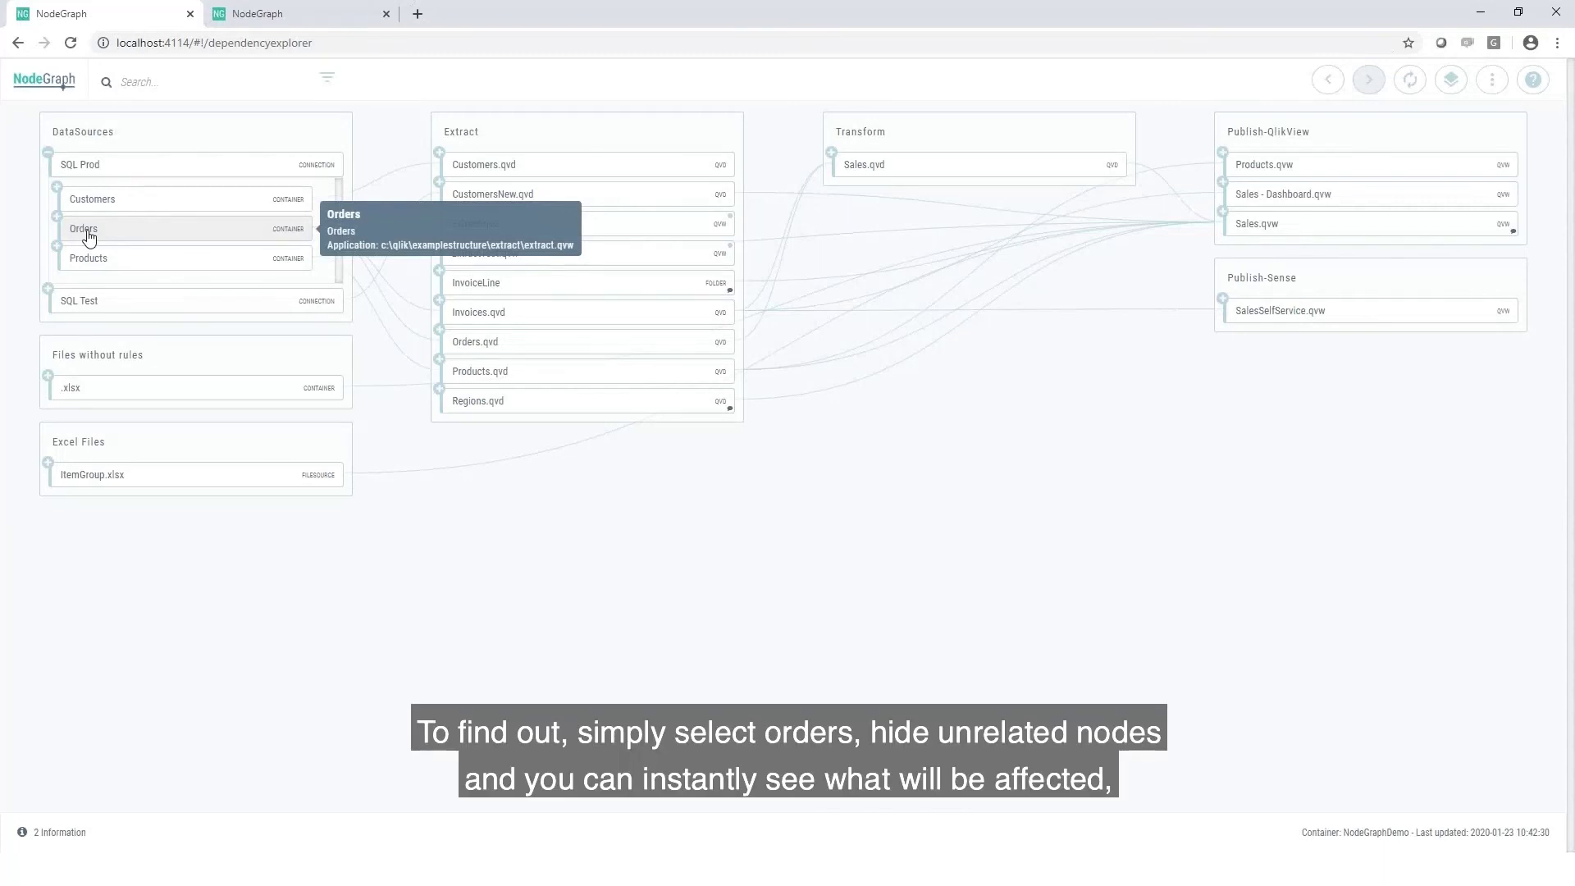
click(91, 239)
right_click(88, 234)
mouse_move(141, 250)
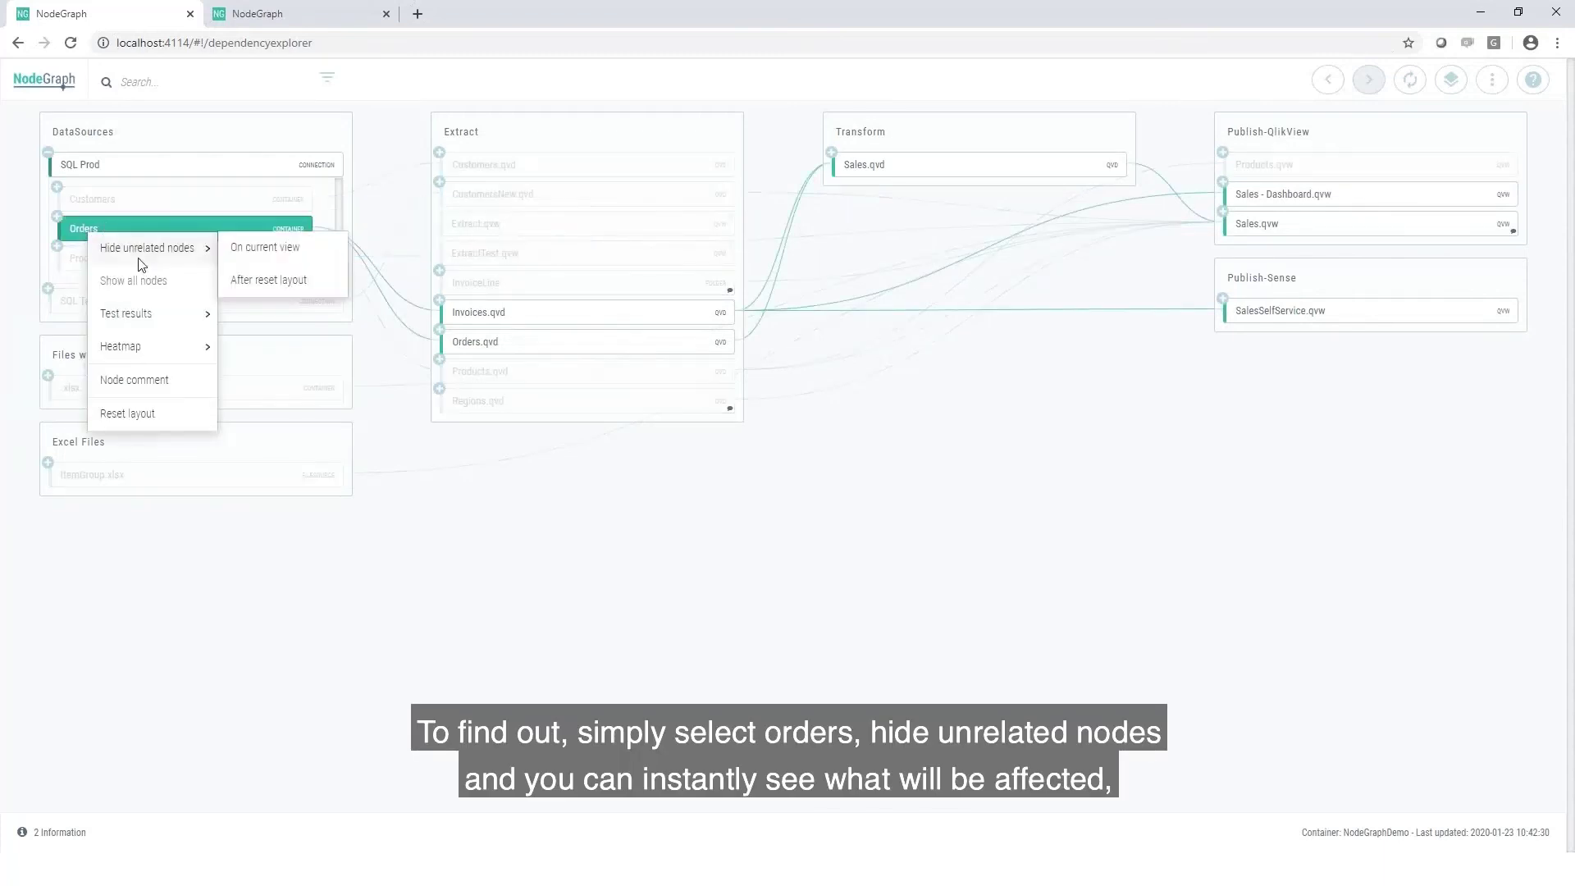
click(258, 249)
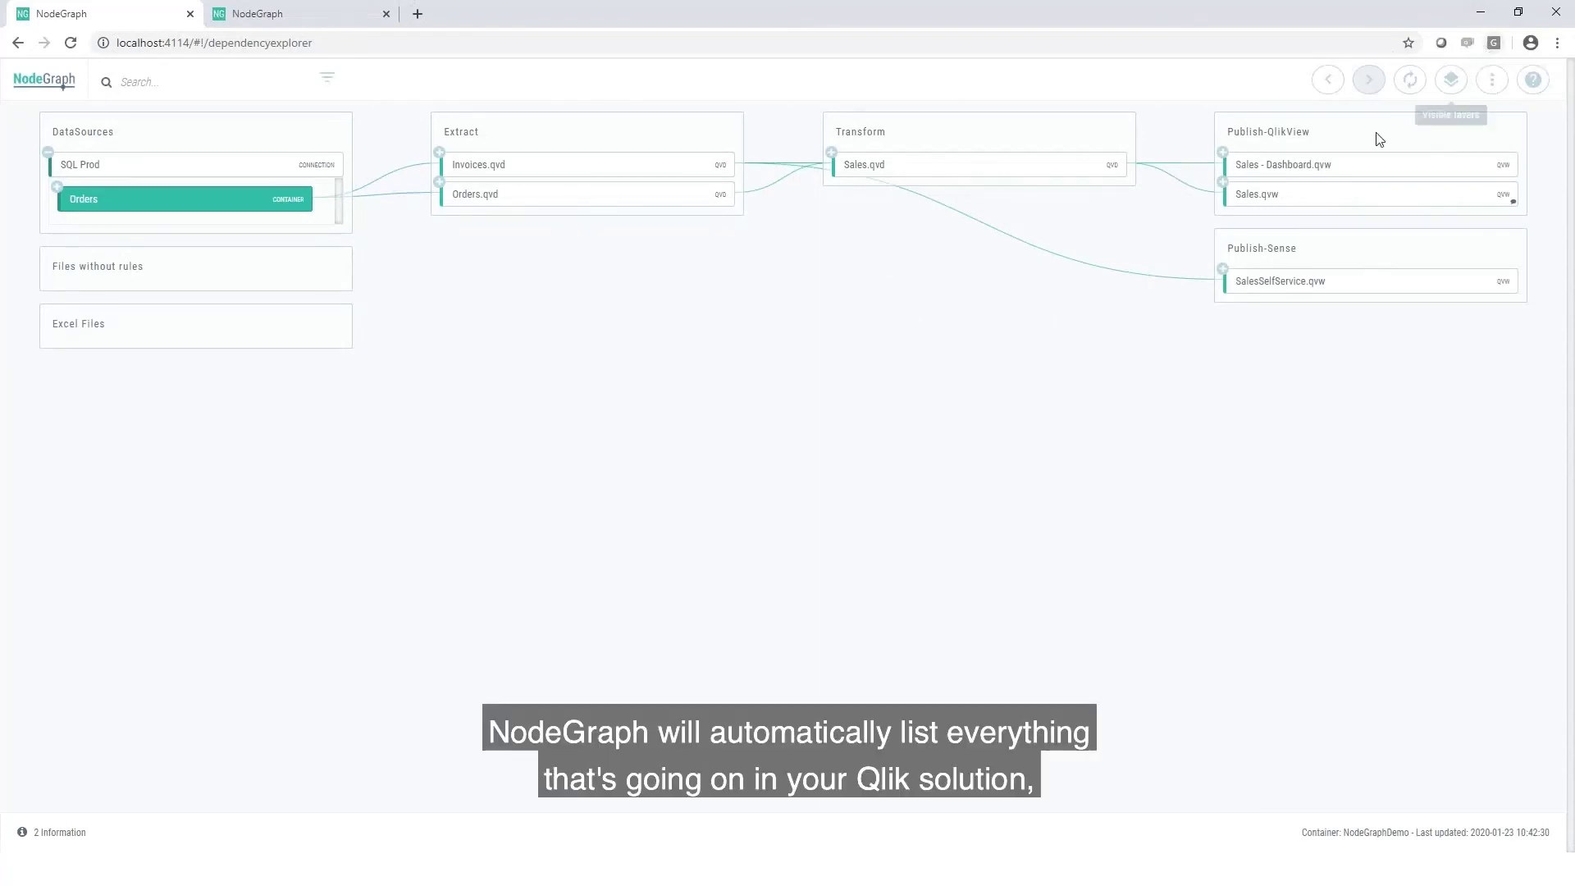
Restore the full graph and hide all nodes unrelated to the Excel file ItemGroup.xlsx.
click(1410, 80)
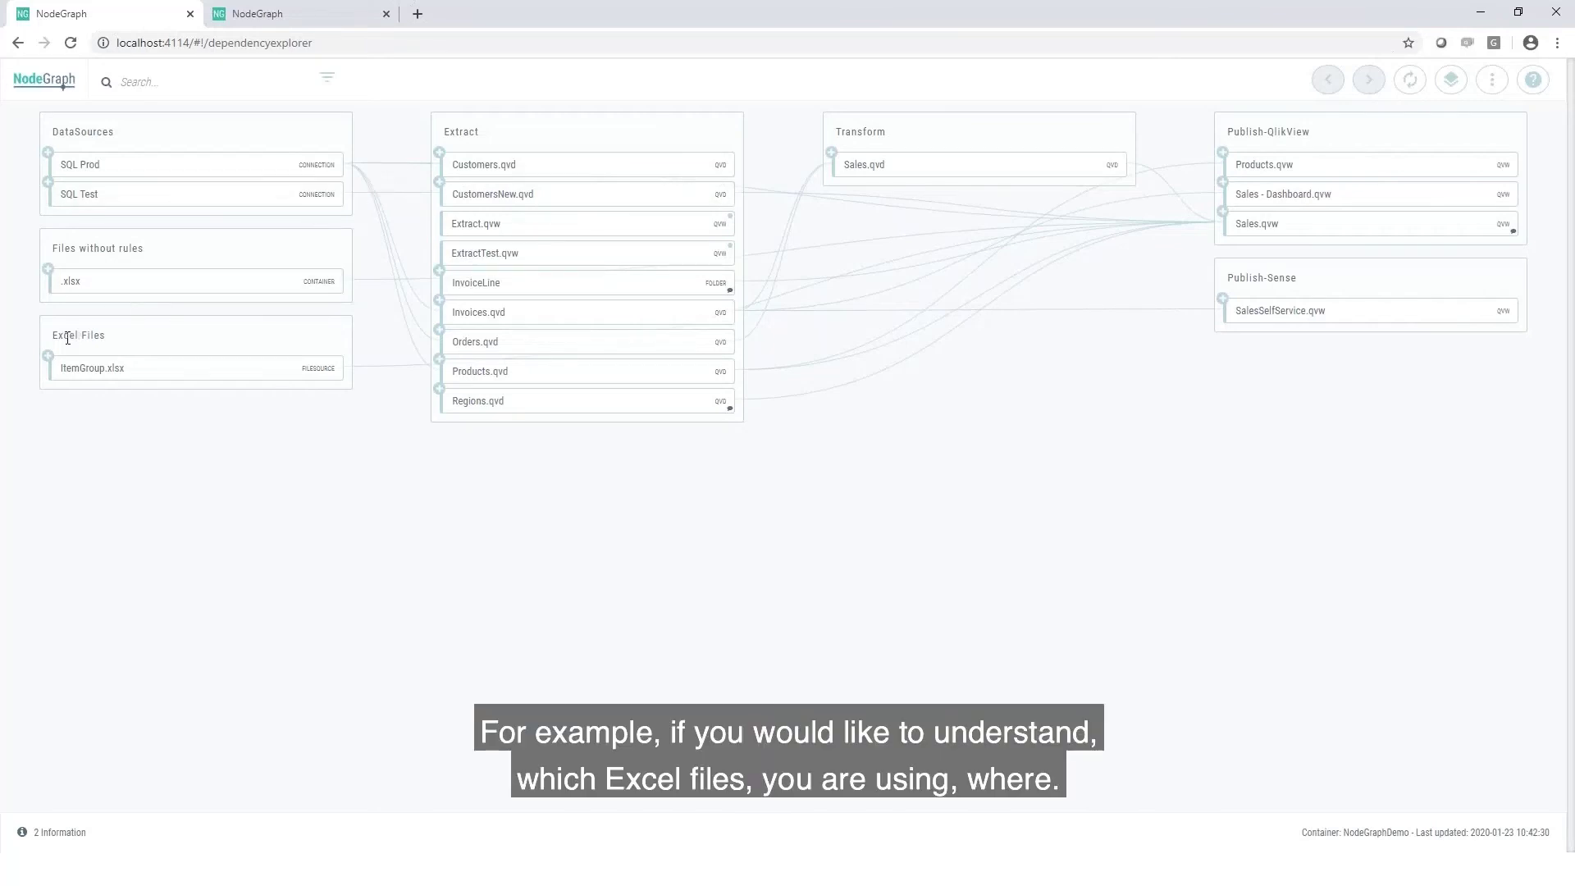
mouse_move(82, 373)
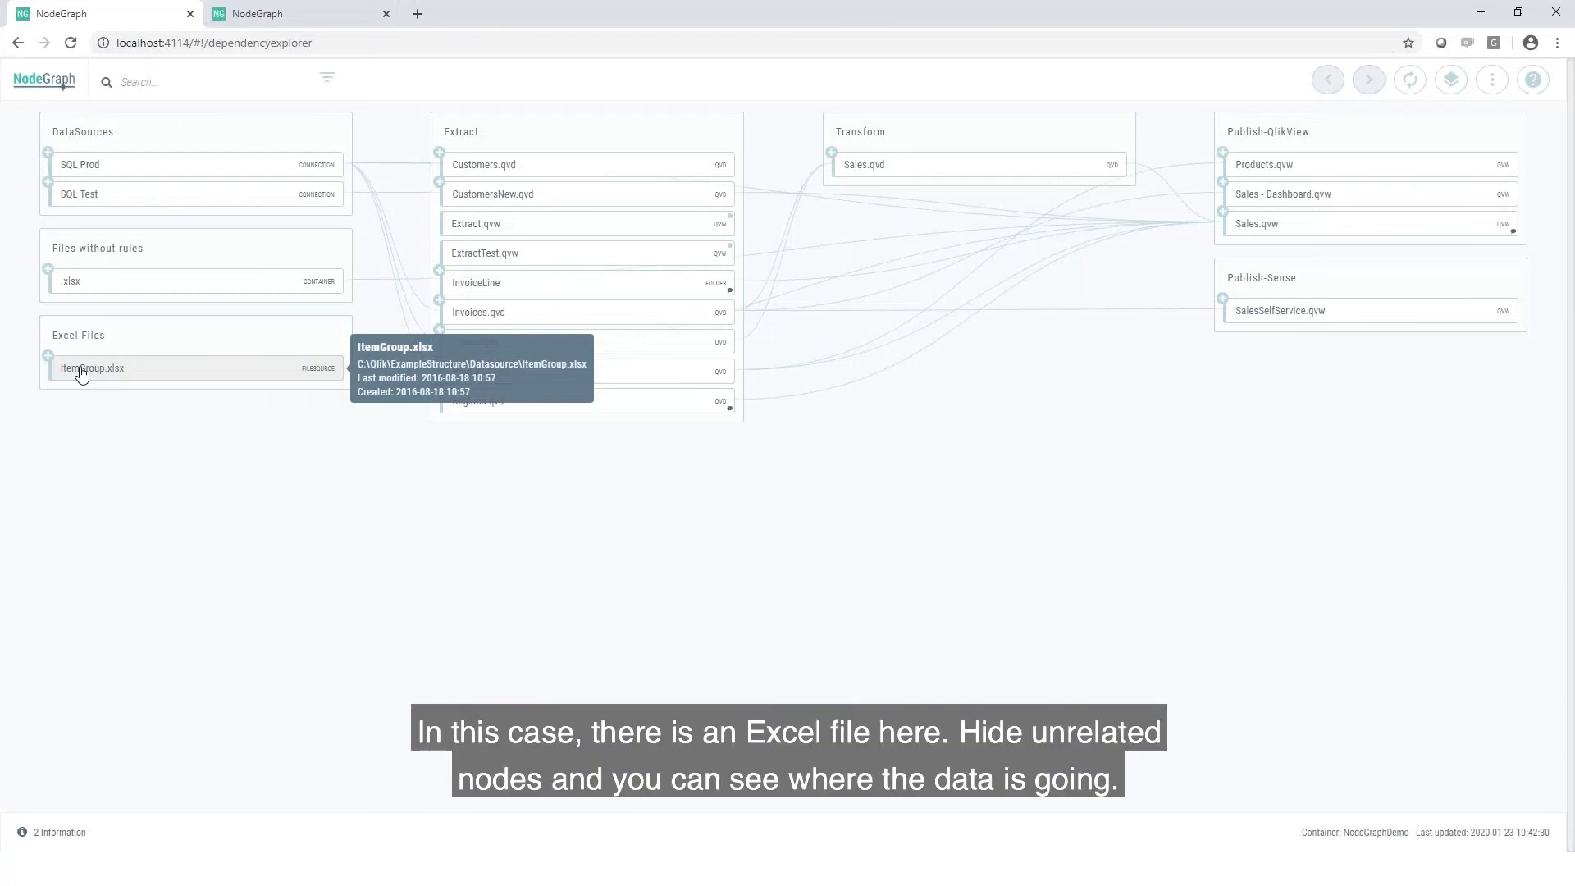
click(82, 373)
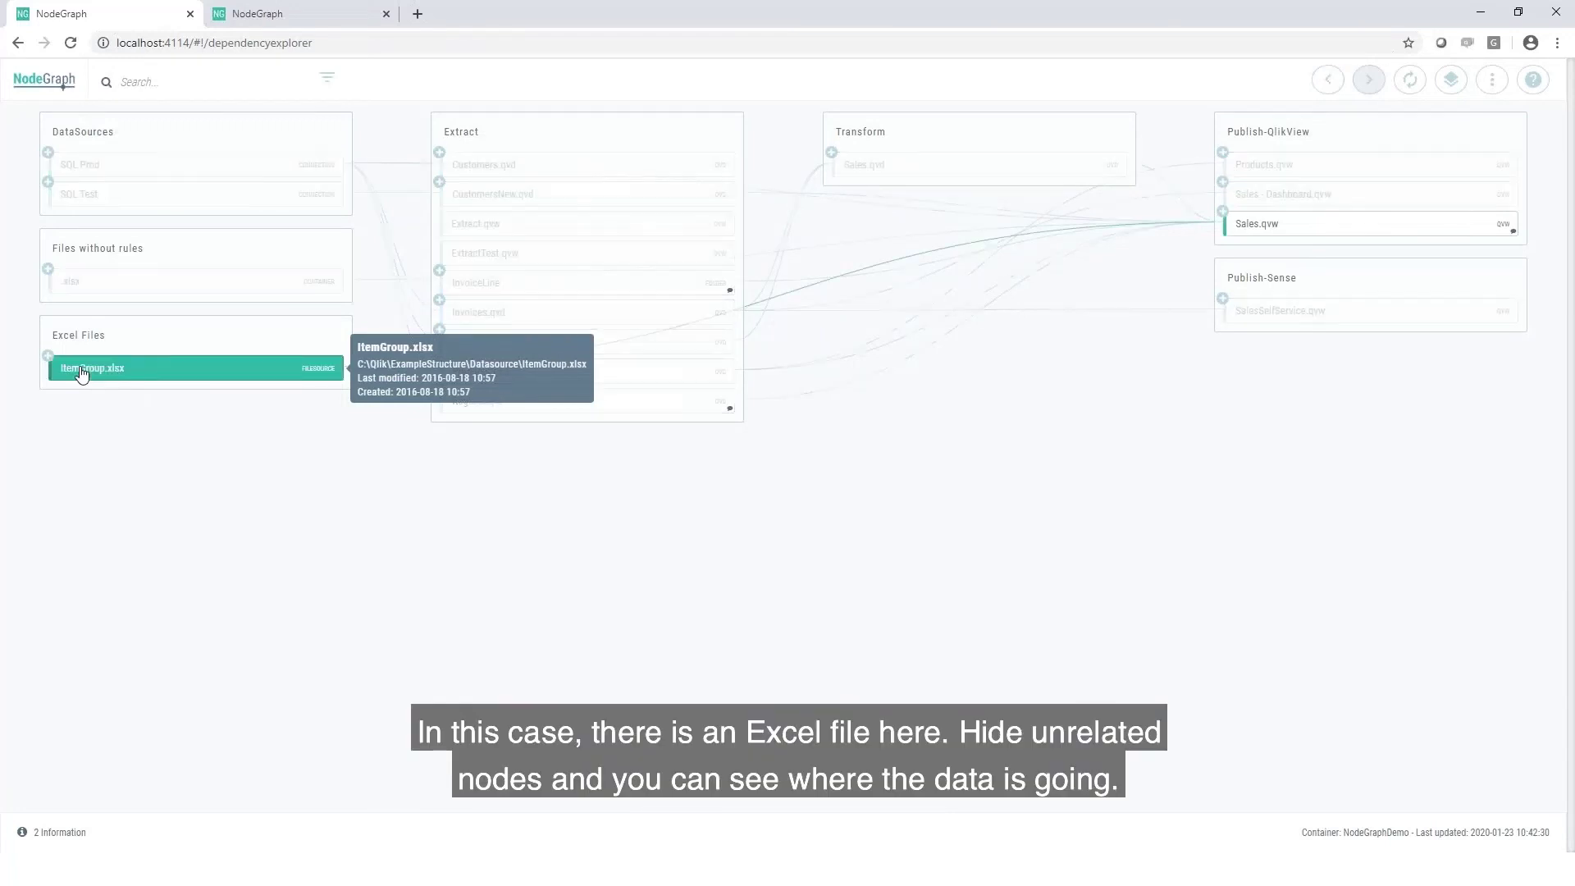
right_click(142, 373)
mouse_move(201, 414)
click(300, 417)
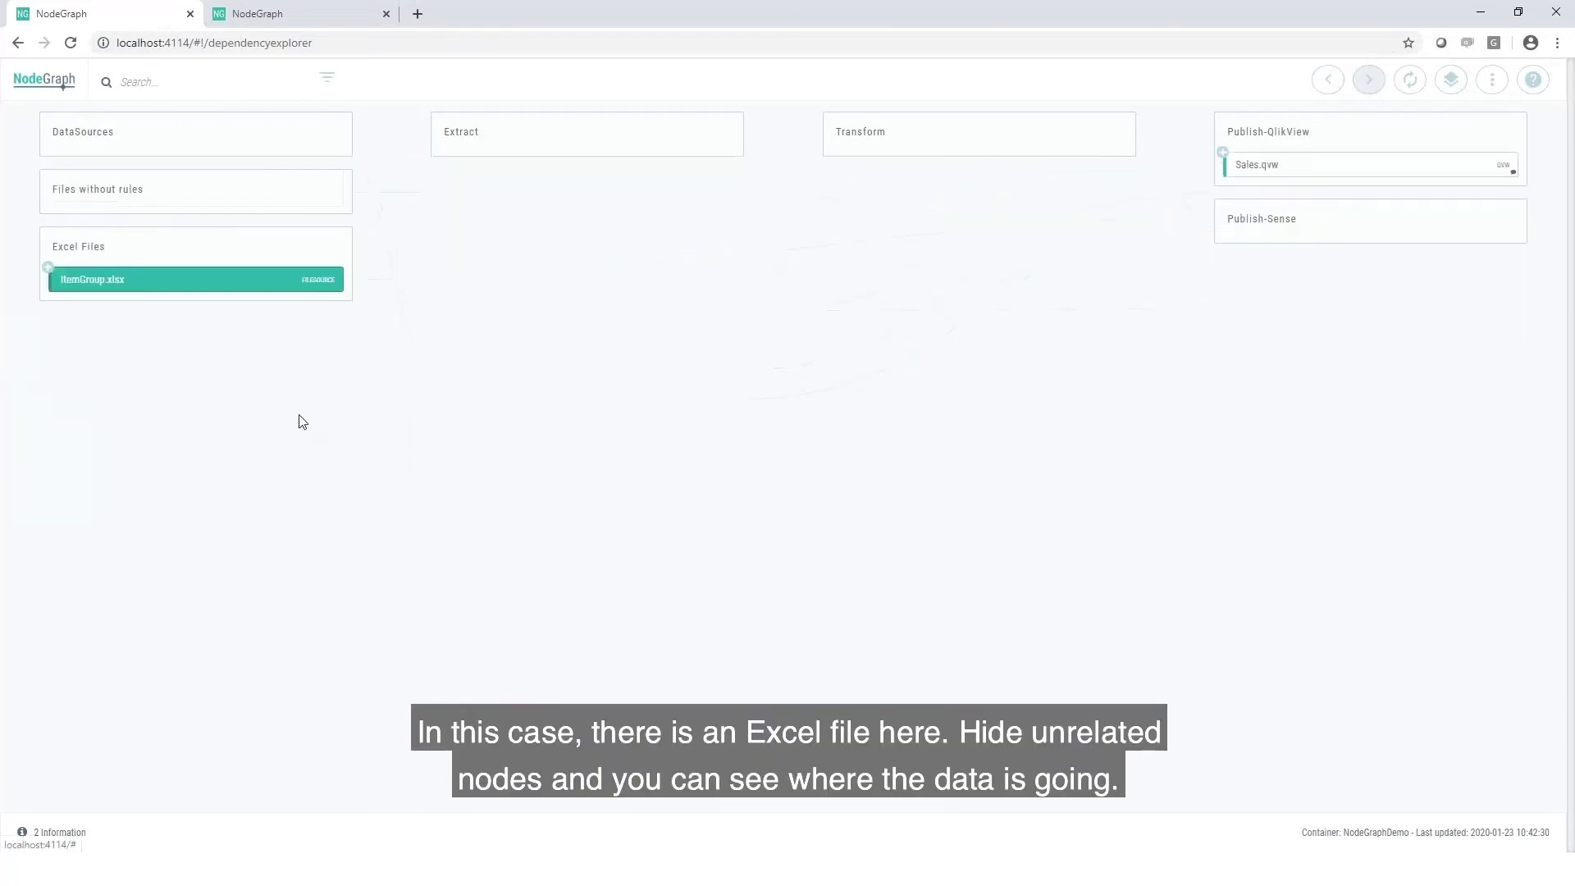
Expand Sheet1 of ItemGroup.xlsx and the ItemGroup table in Sales.qvw to trace their fields, and reset the graph.
click(48, 269)
click(57, 302)
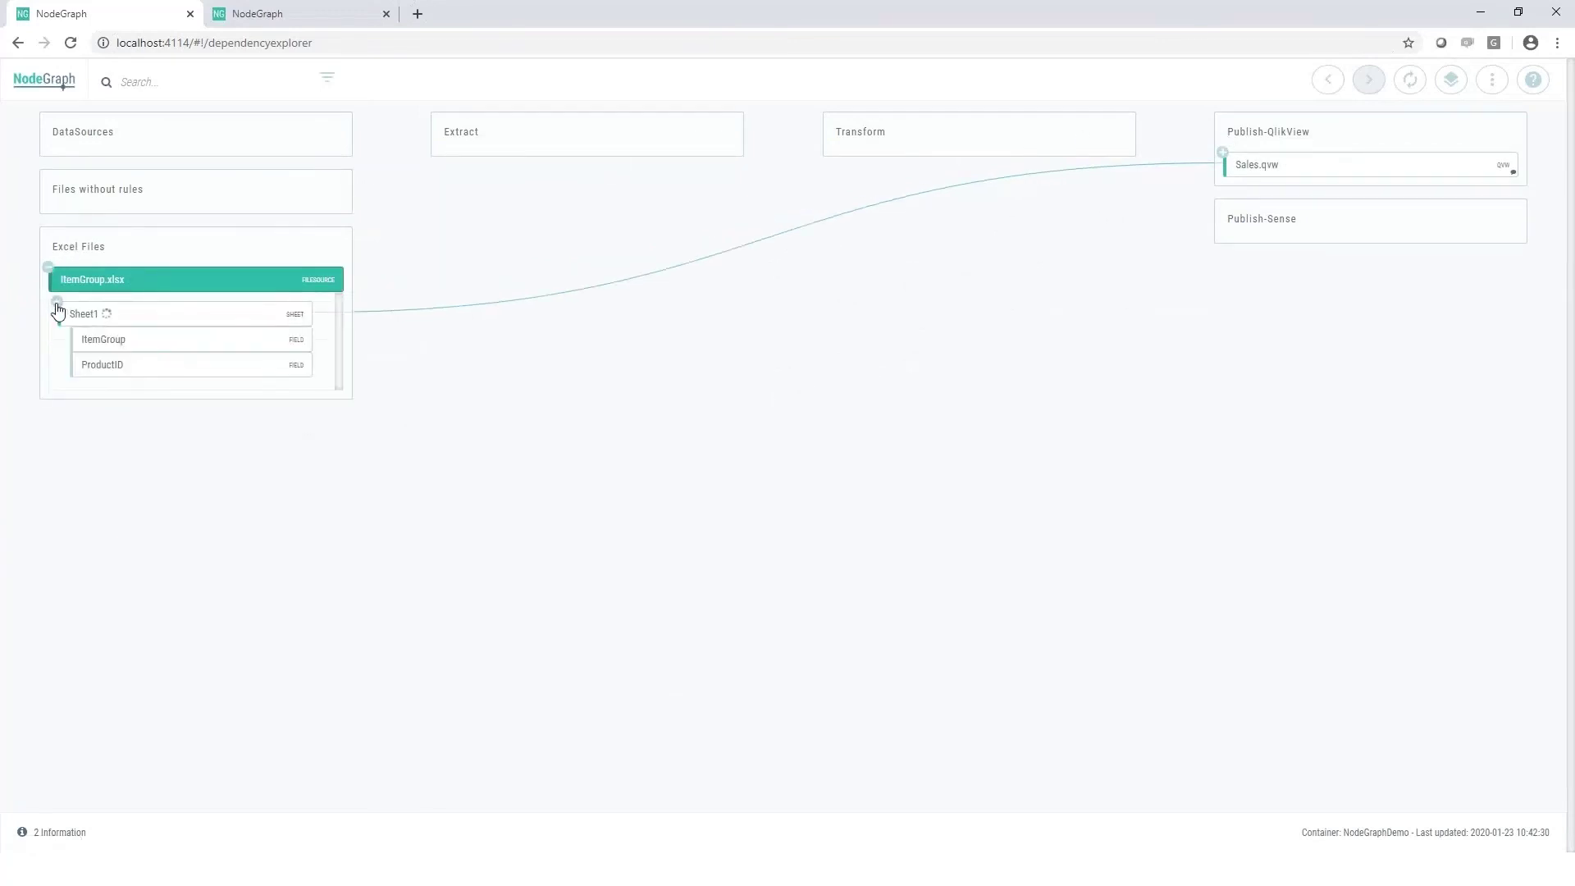
click(1223, 154)
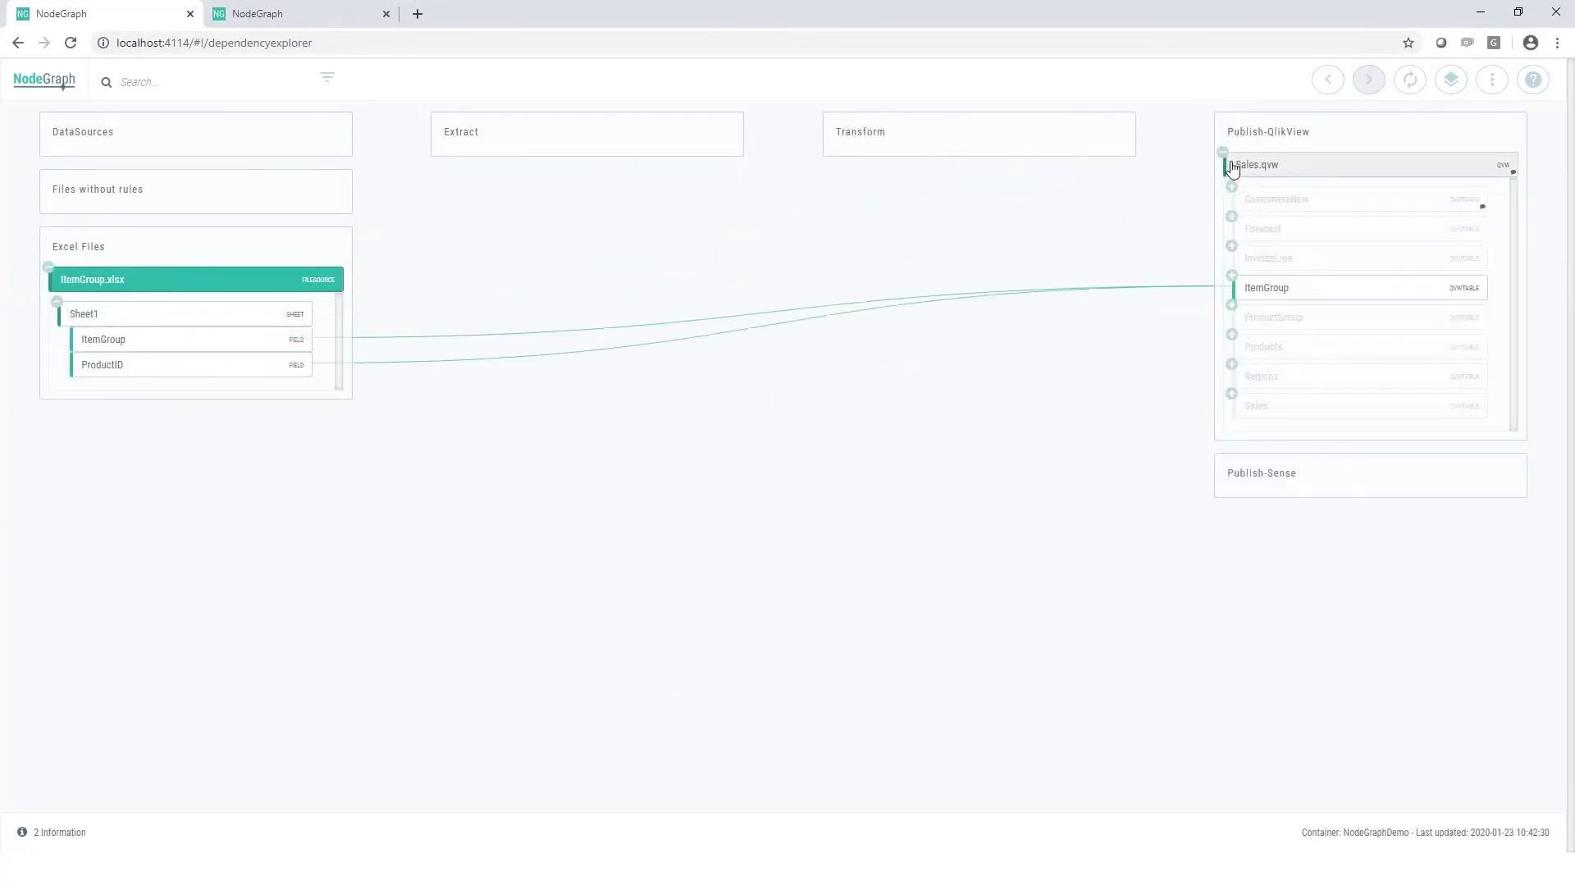
click(1232, 275)
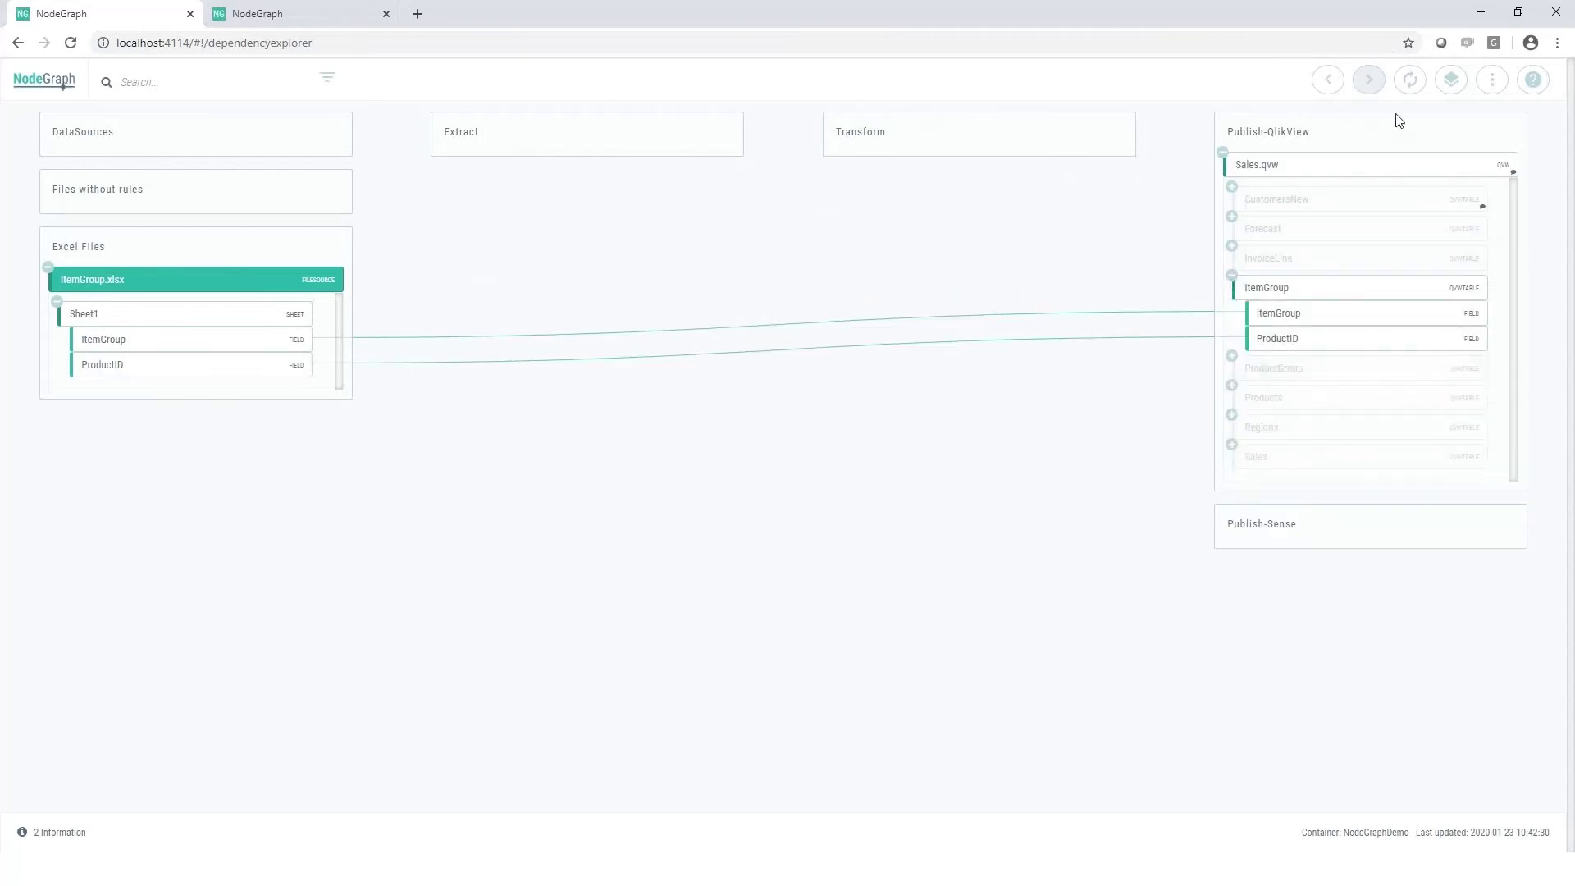
click(1408, 86)
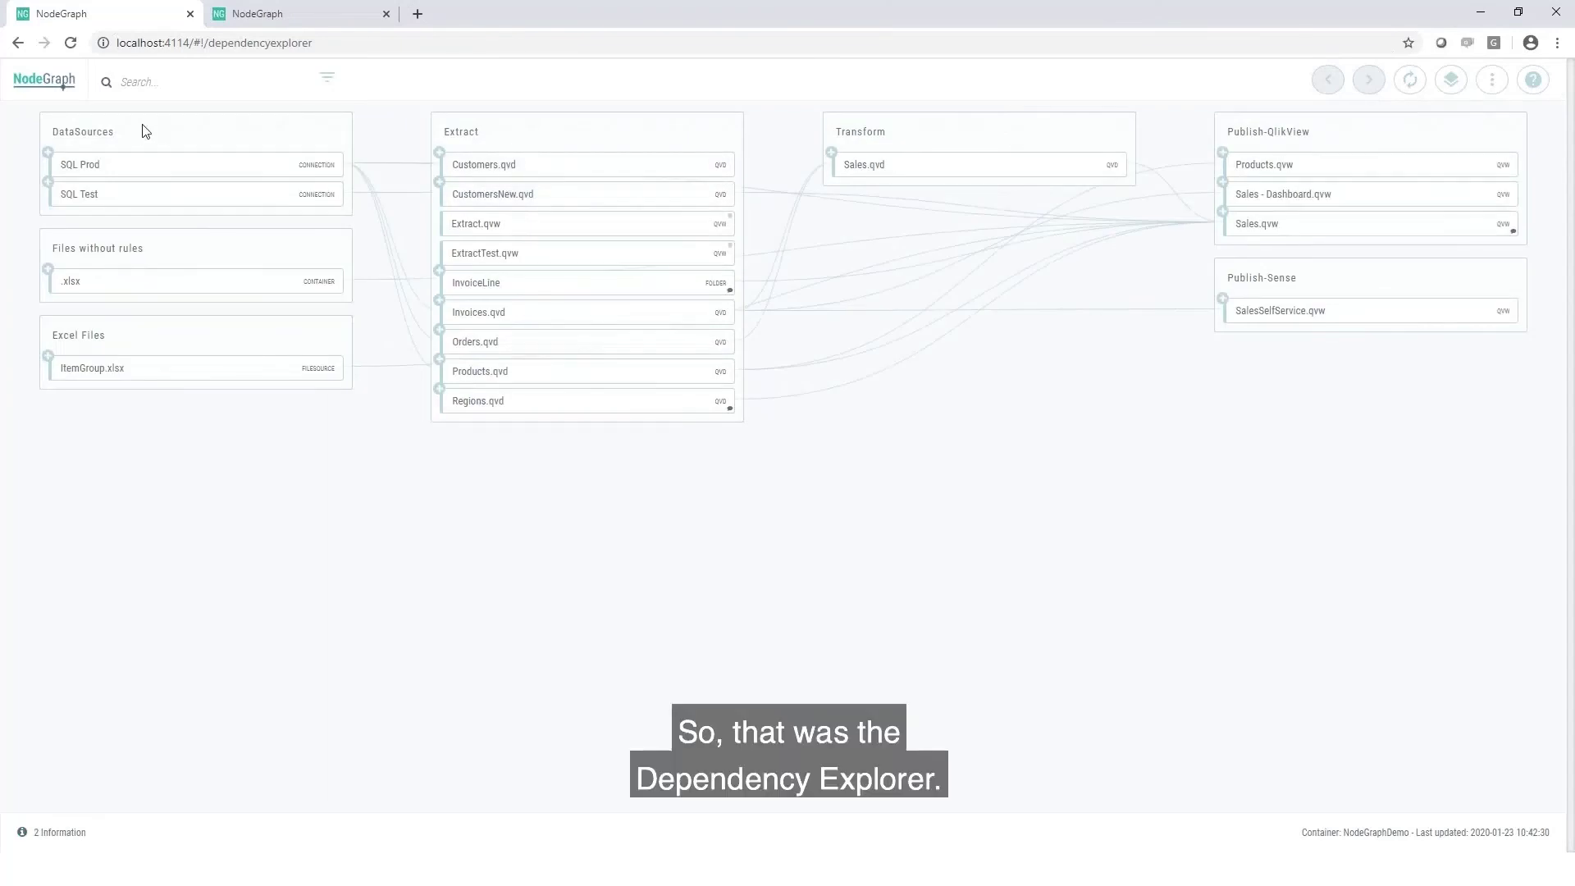
Return to the home page, open the Data Catalog and search it for "sale".
click(56, 88)
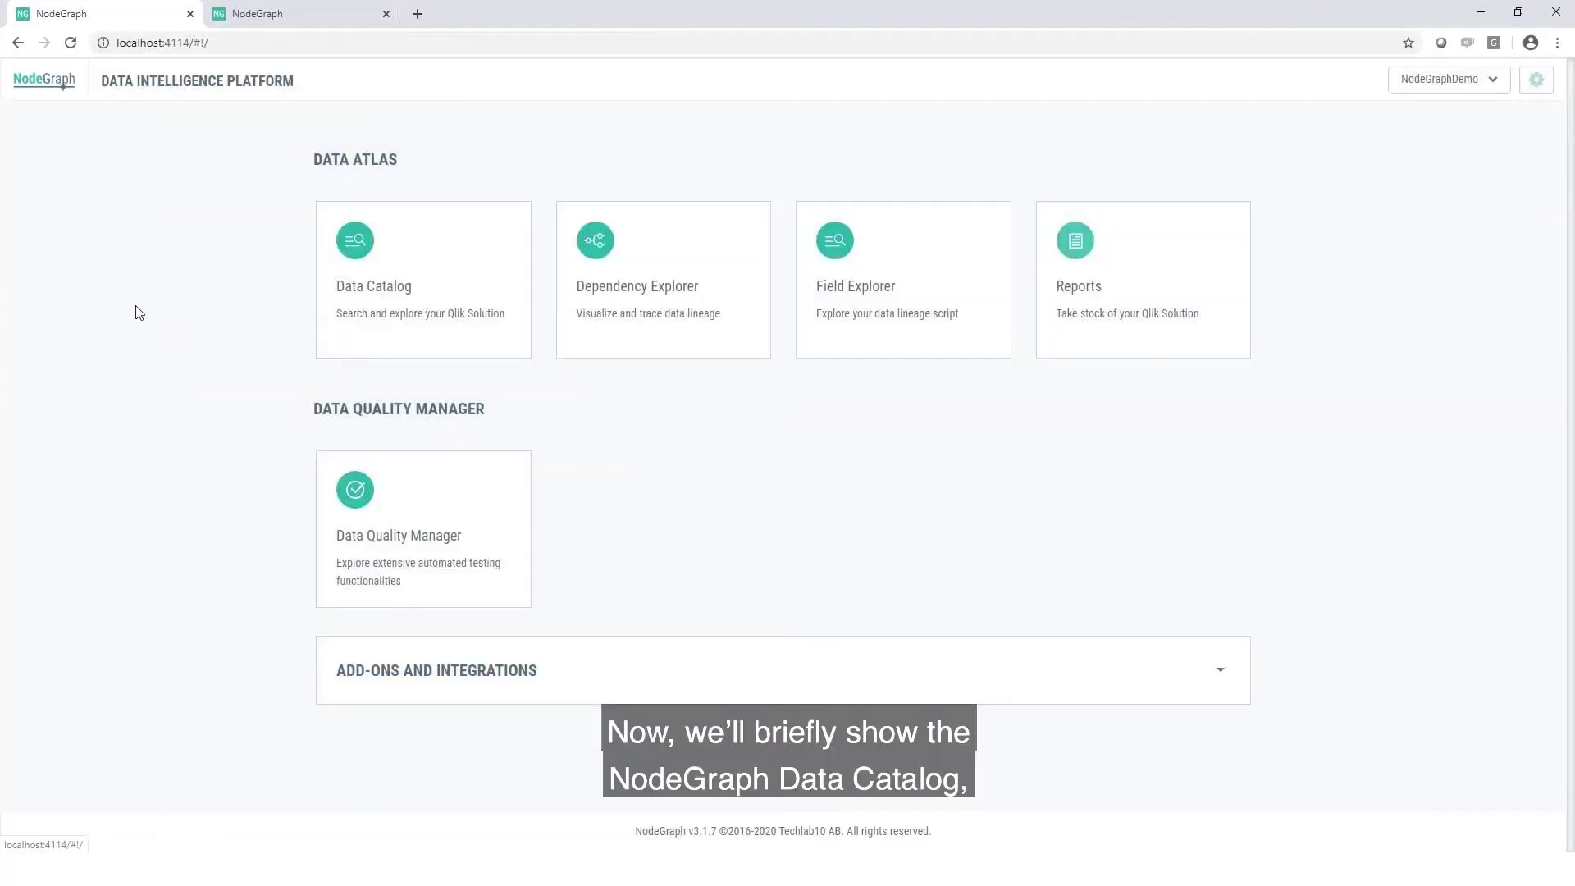
click(383, 263)
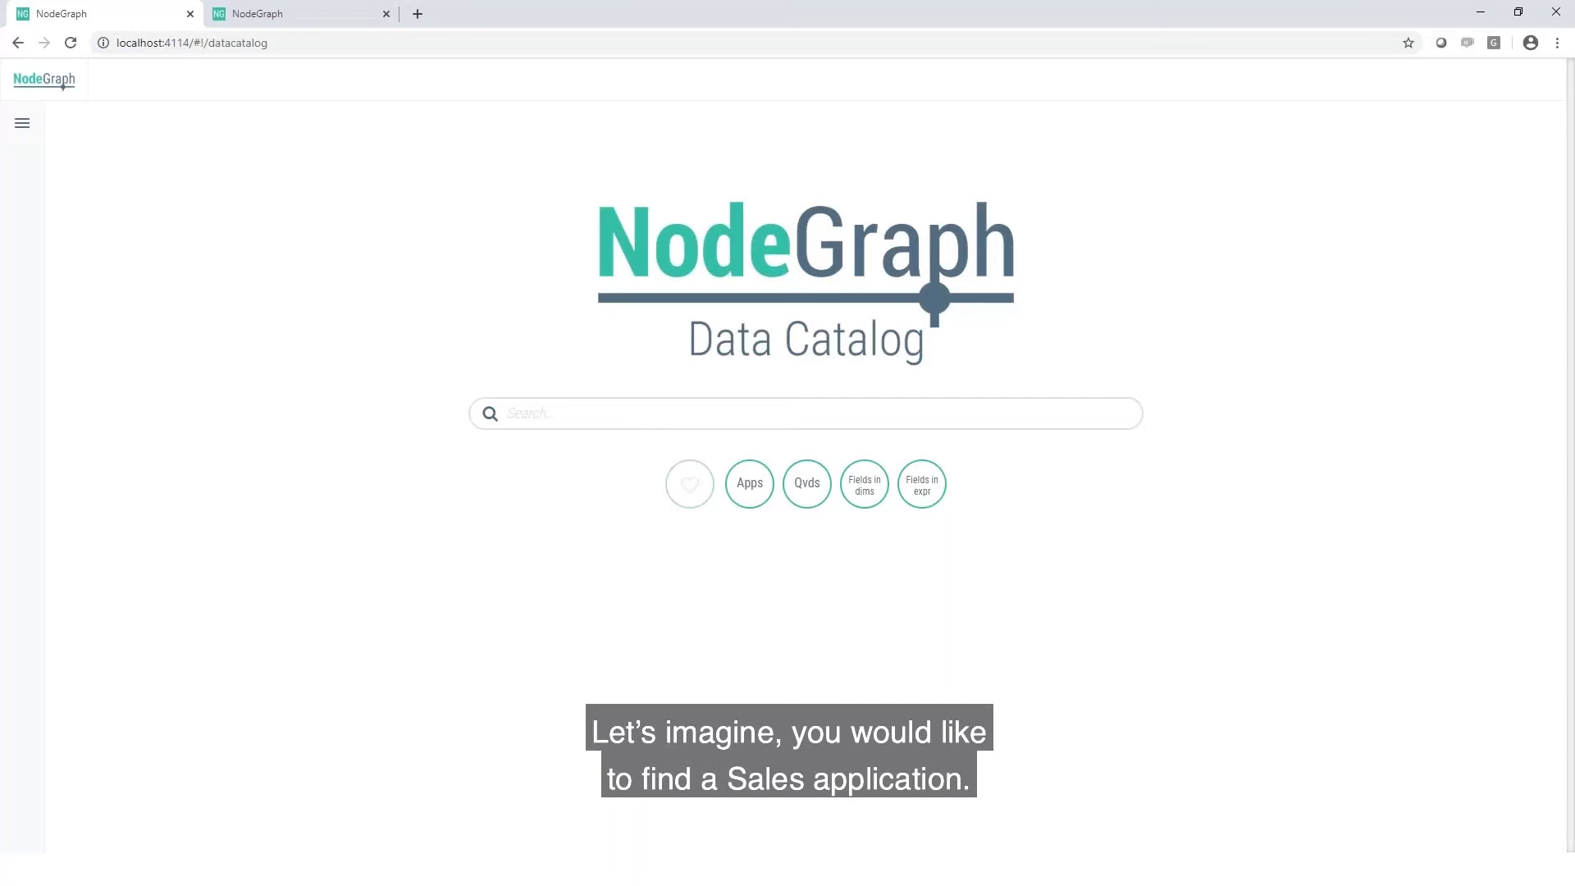
click(573, 413)
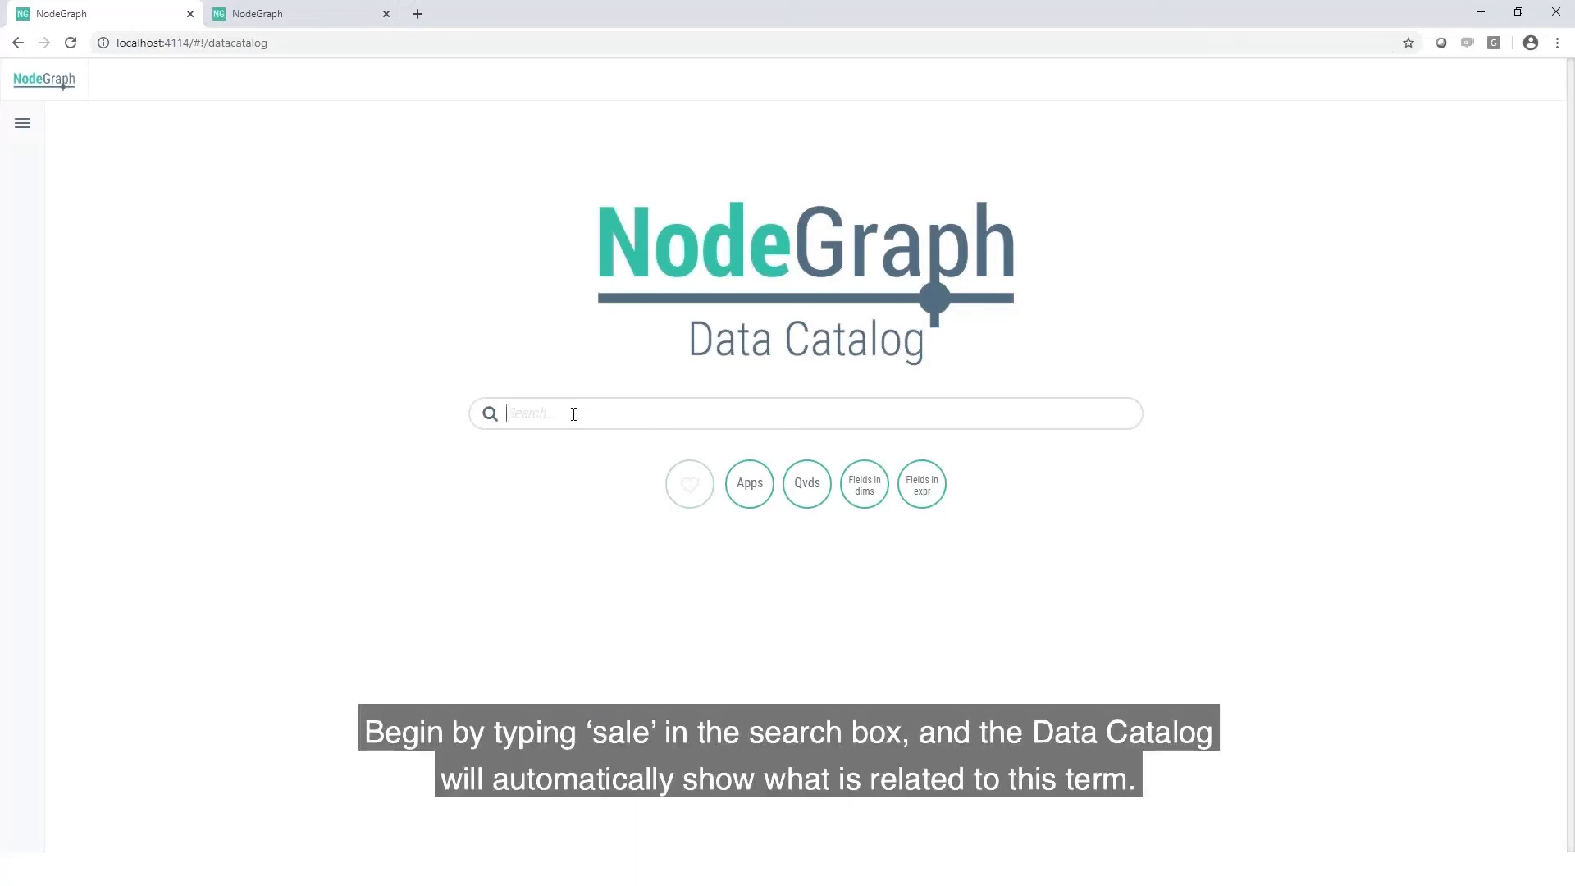
text(sale)
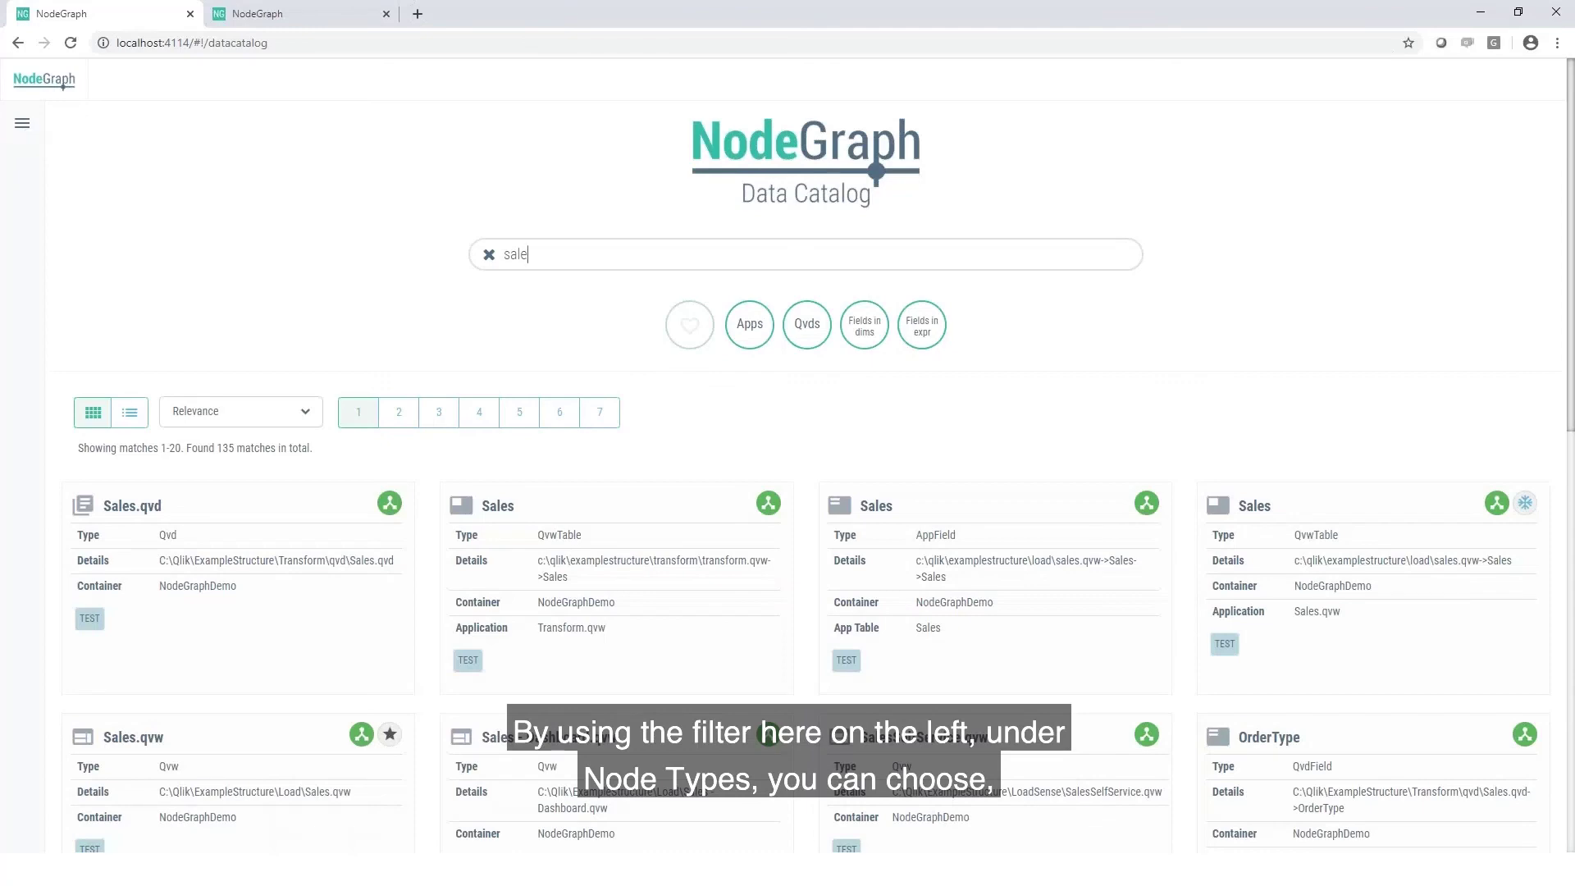
Filter the catalog search results to the Qvw node type.
click(22, 123)
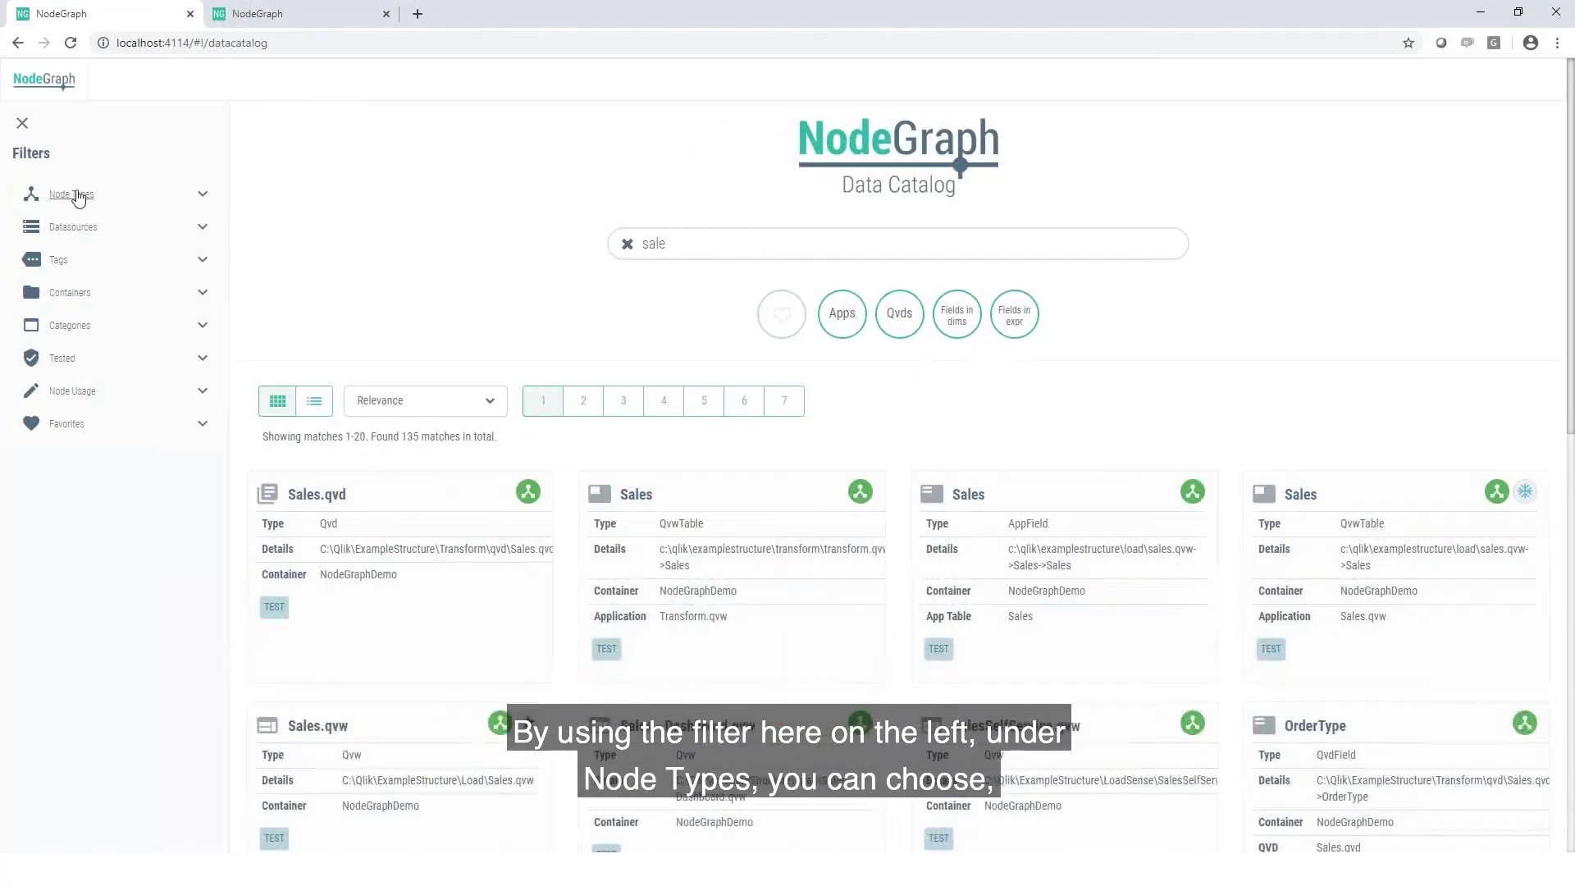
click(202, 197)
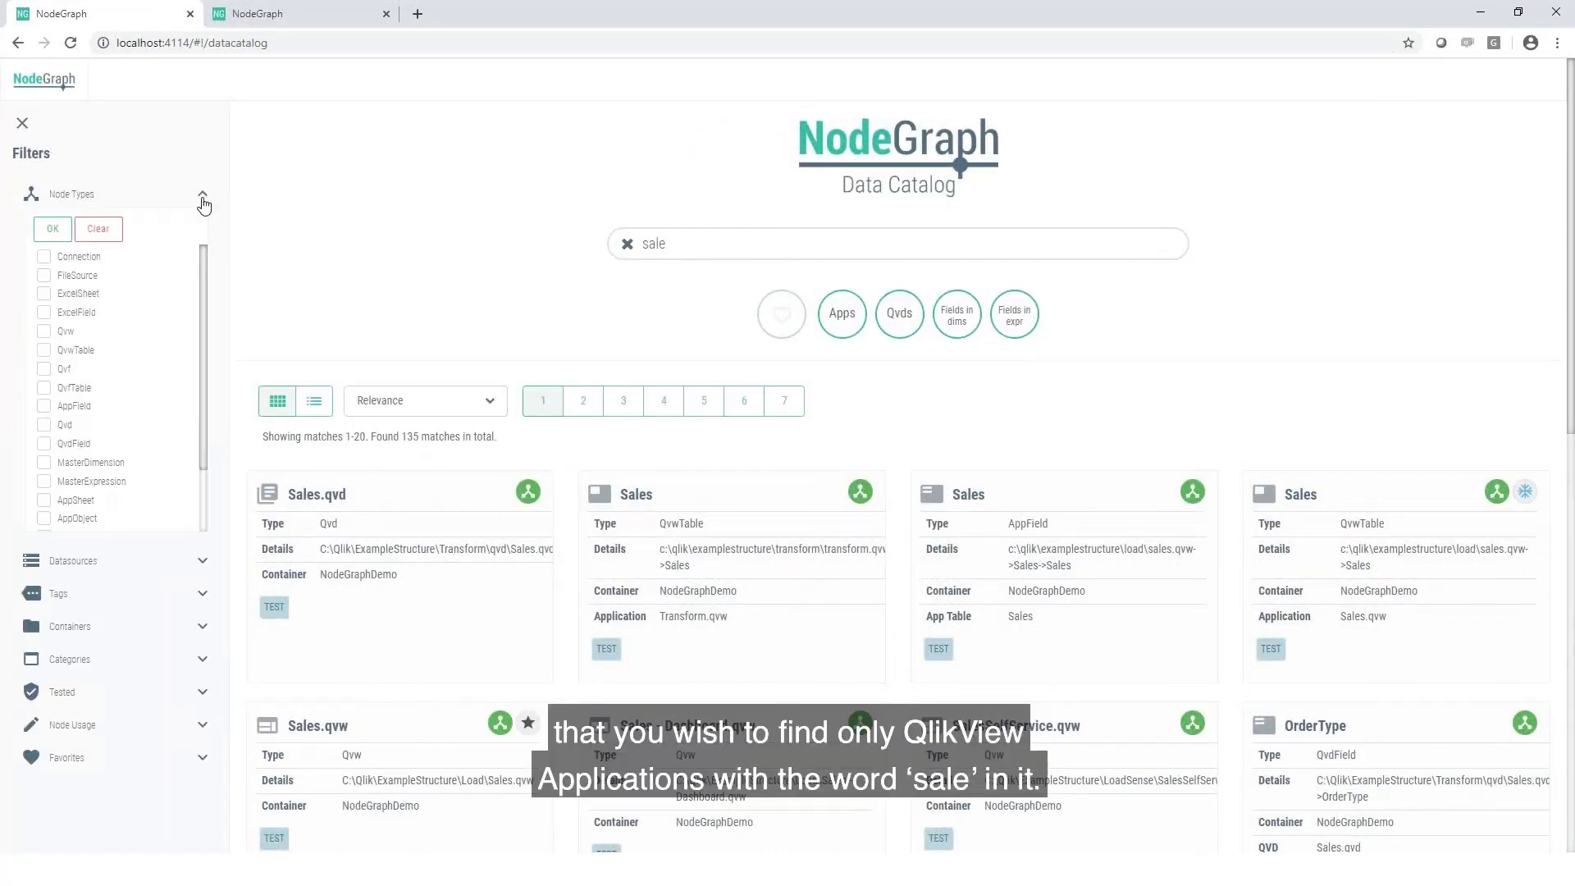
click(45, 332)
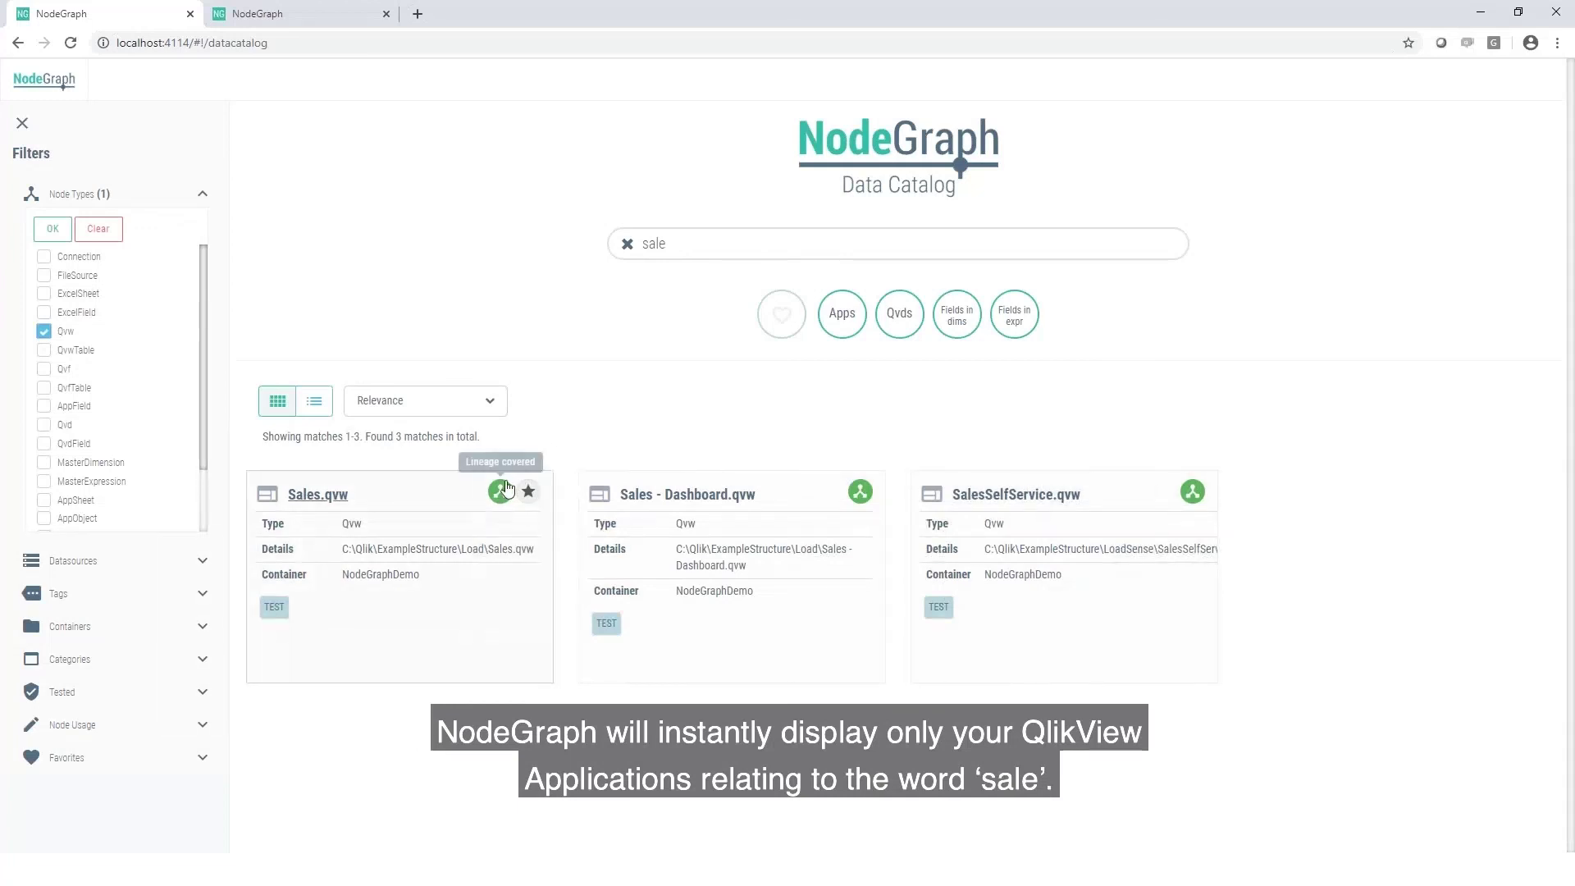
Open the full catalog page of Sales.qvw and examine its overview and expanded details, including the connected data sources.
click(397, 549)
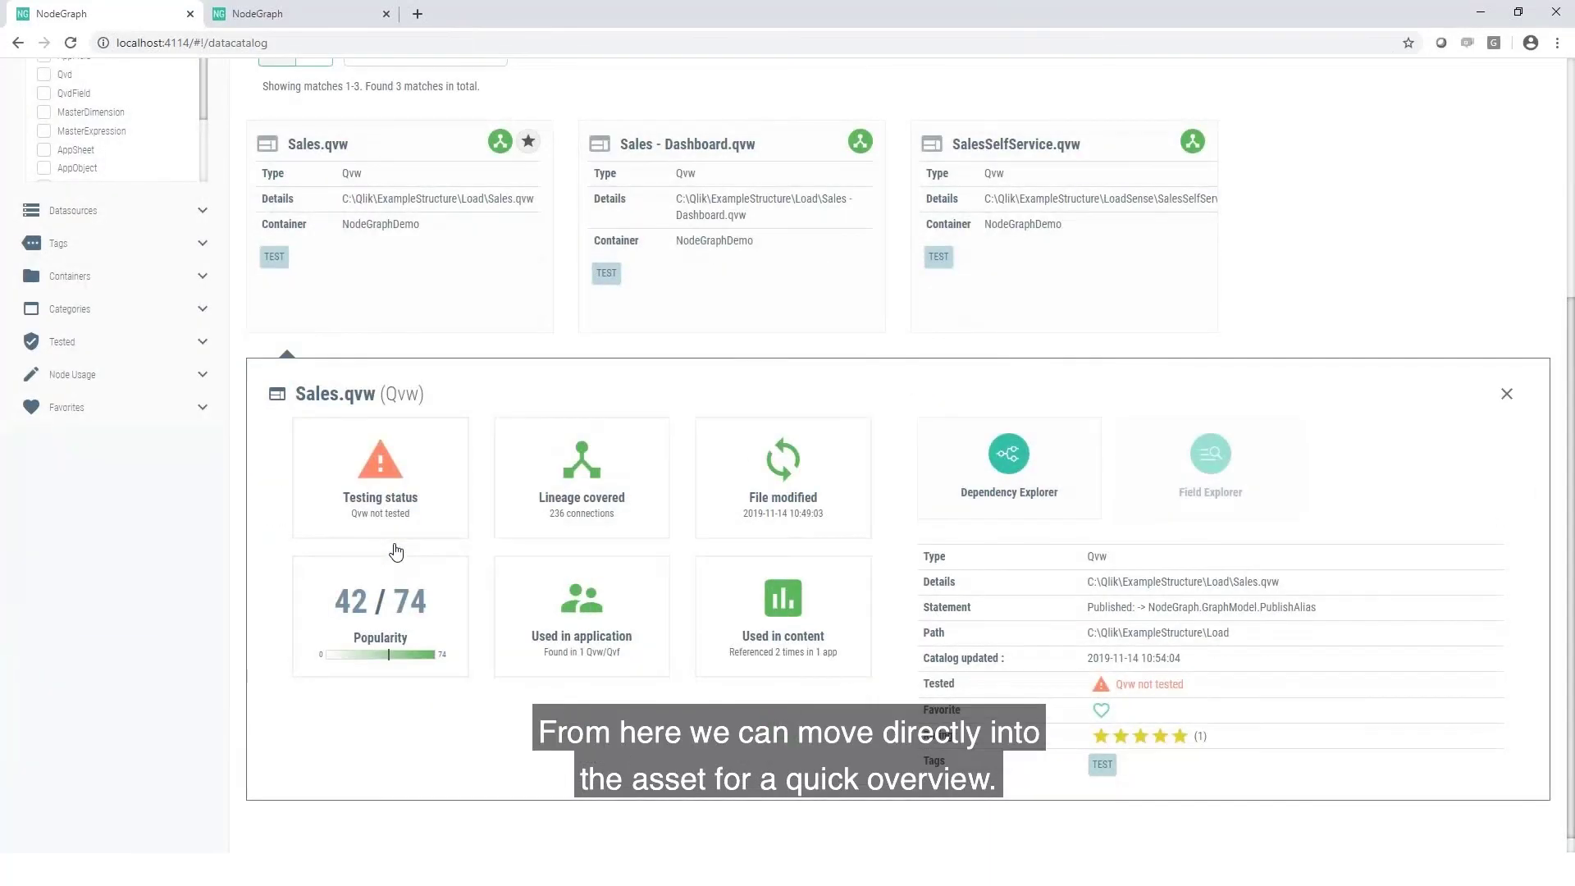
click(688, 558)
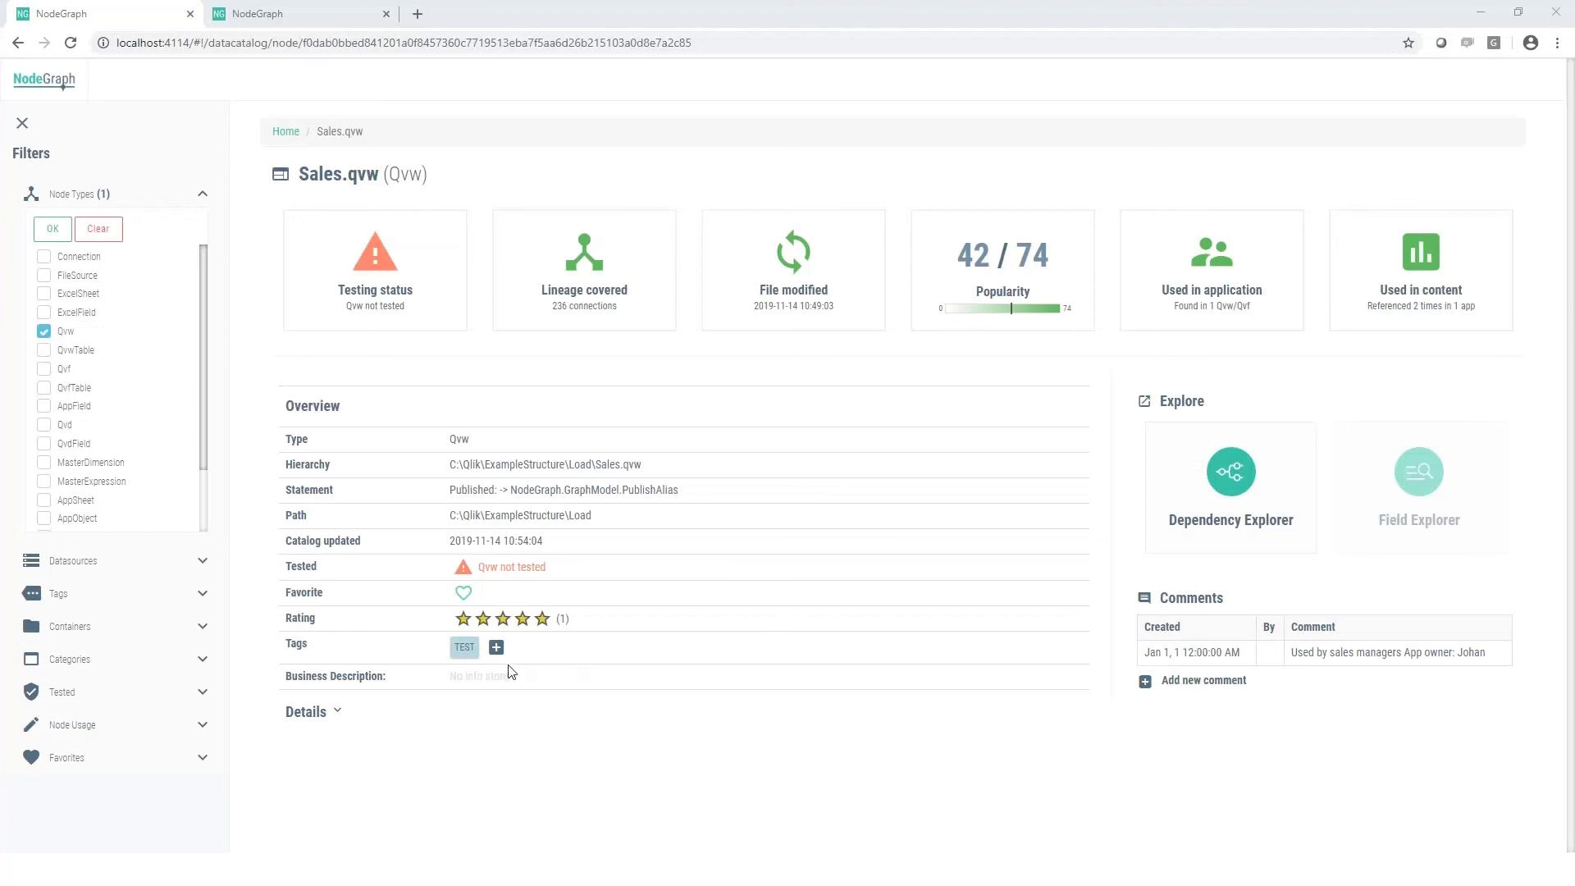
click(324, 713)
scroll(574, 689, down, 4)
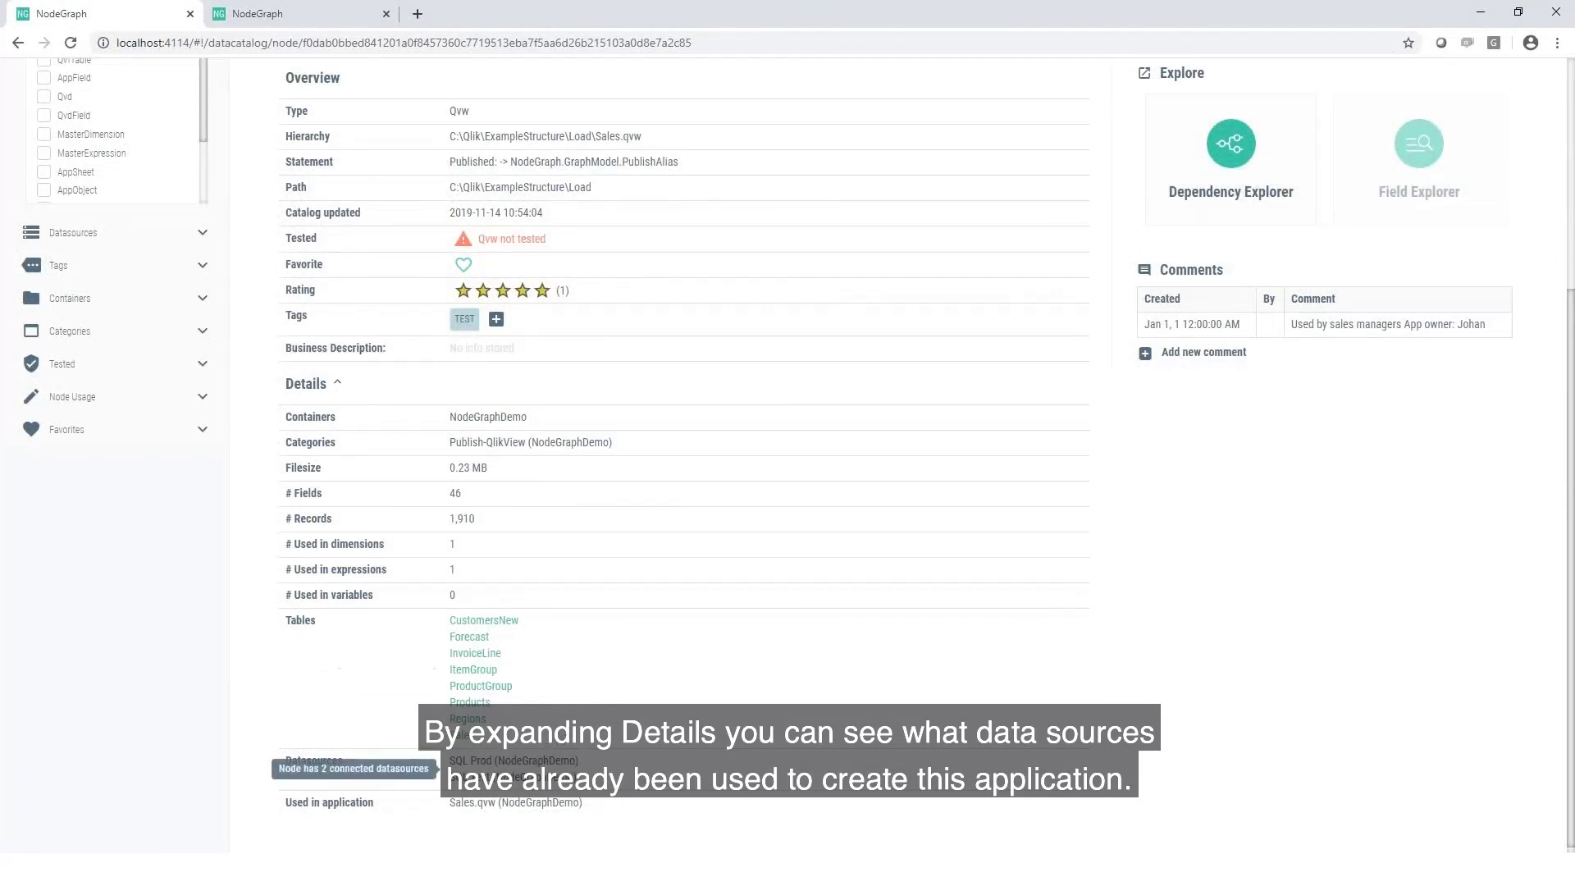
drag(579, 781, 448, 758)
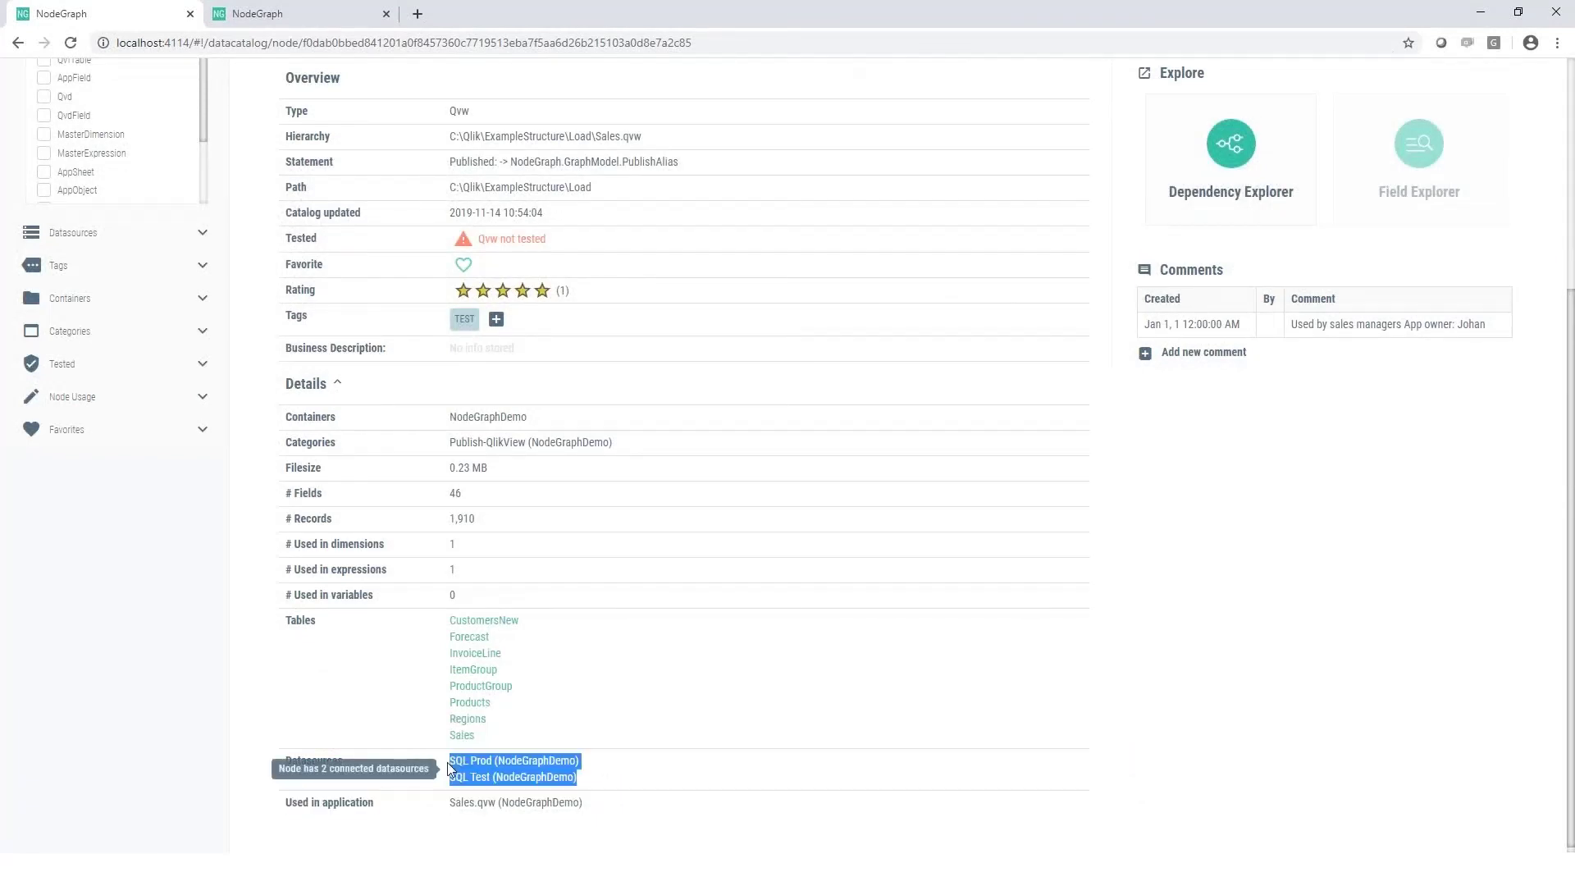
scroll(665, 705, up, 5)
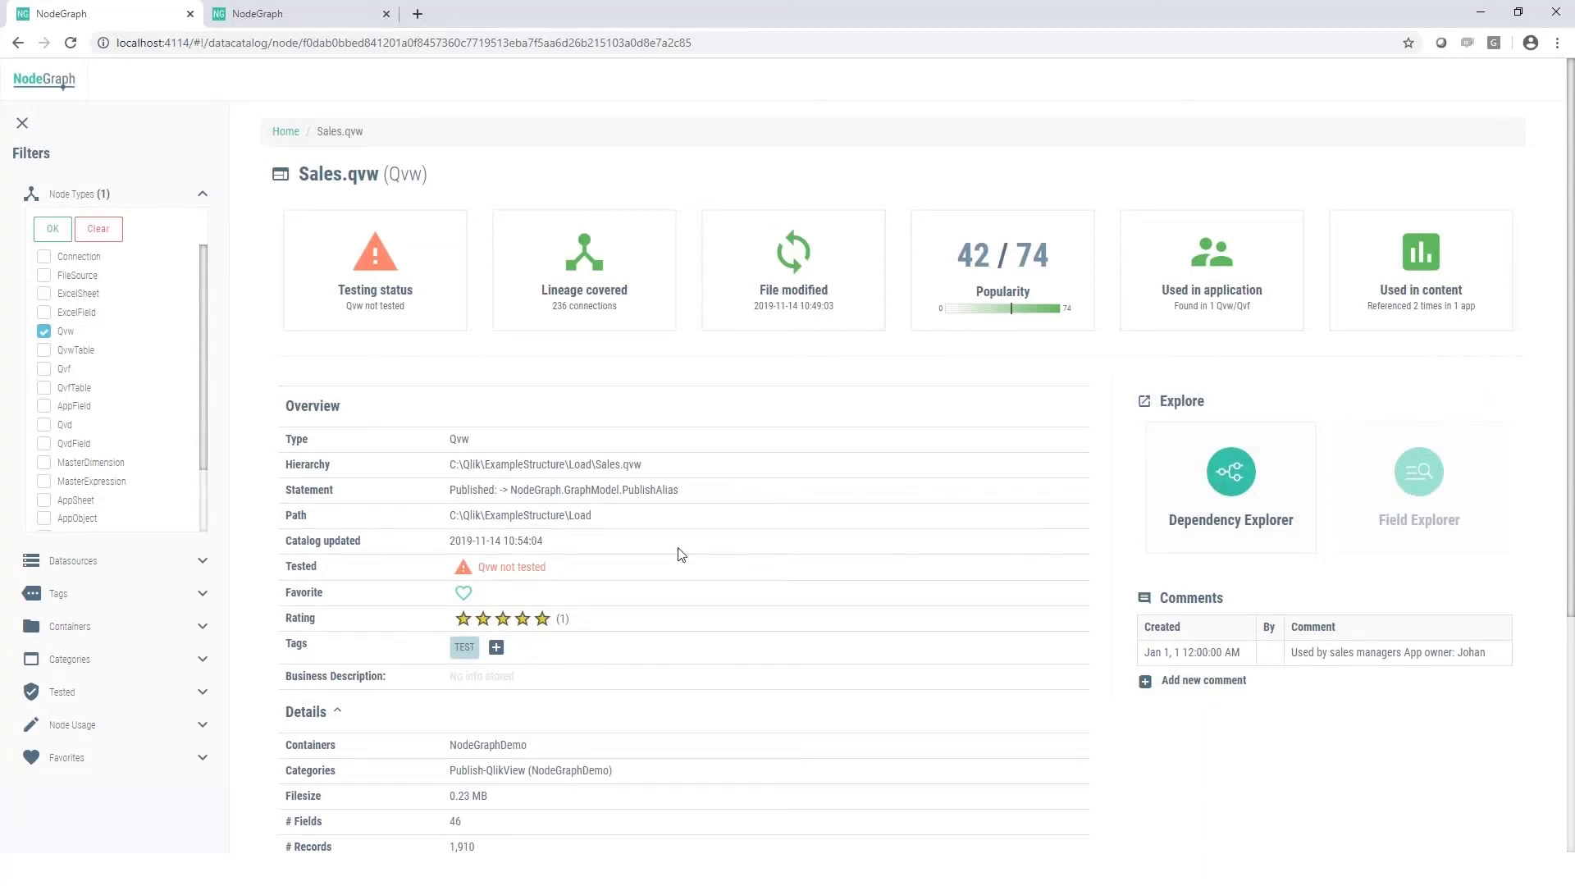
scroll(679, 574, down, 2)
scroll(677, 579, up, 1)
scroll(677, 578, up, 1)
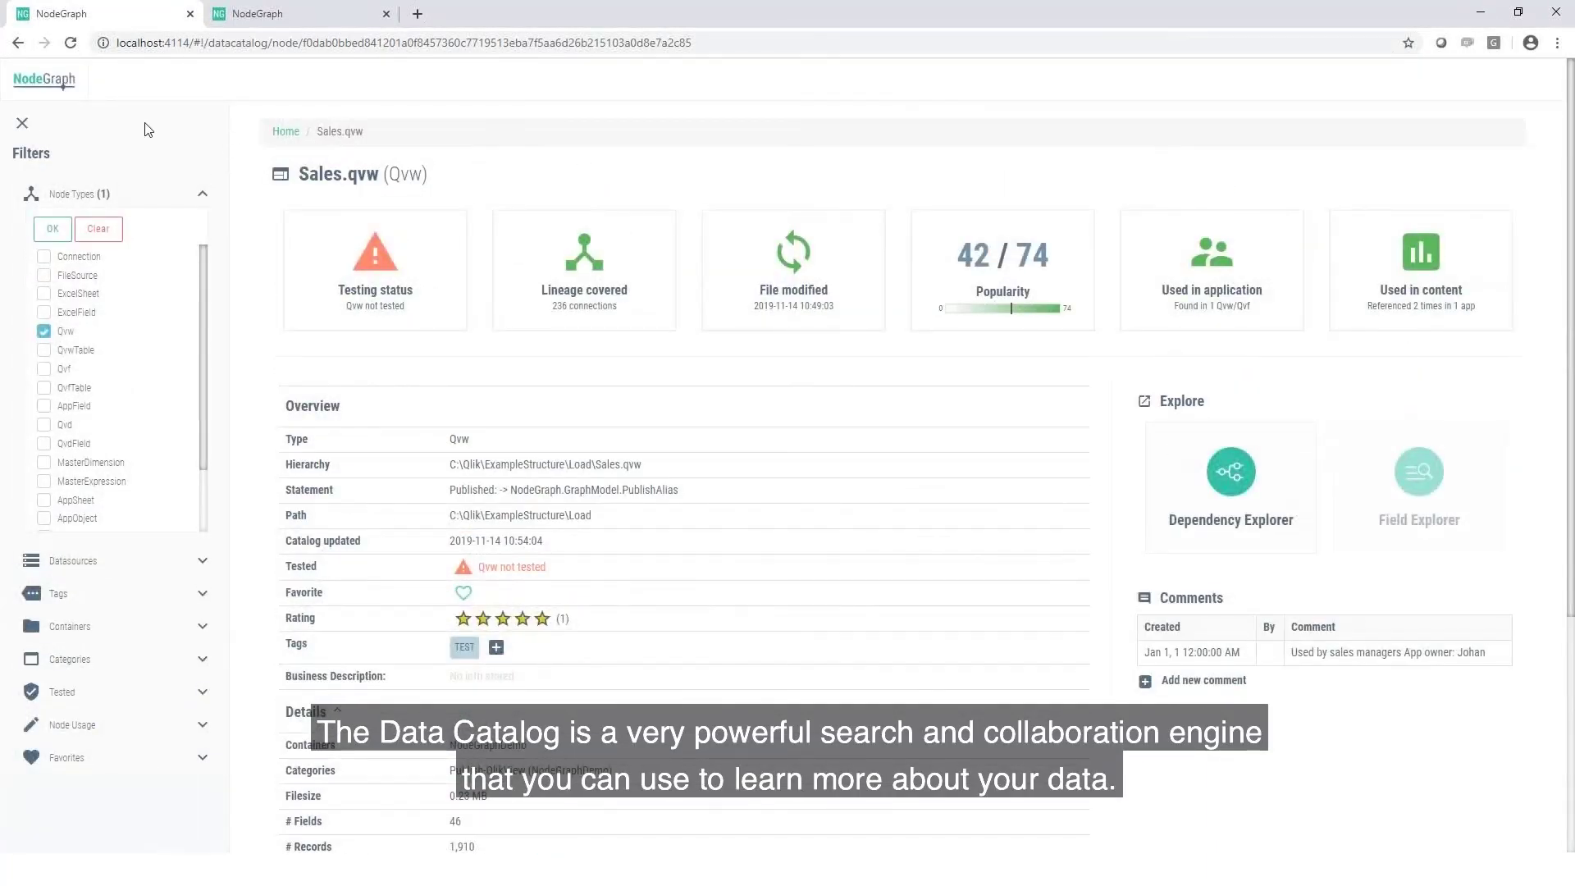